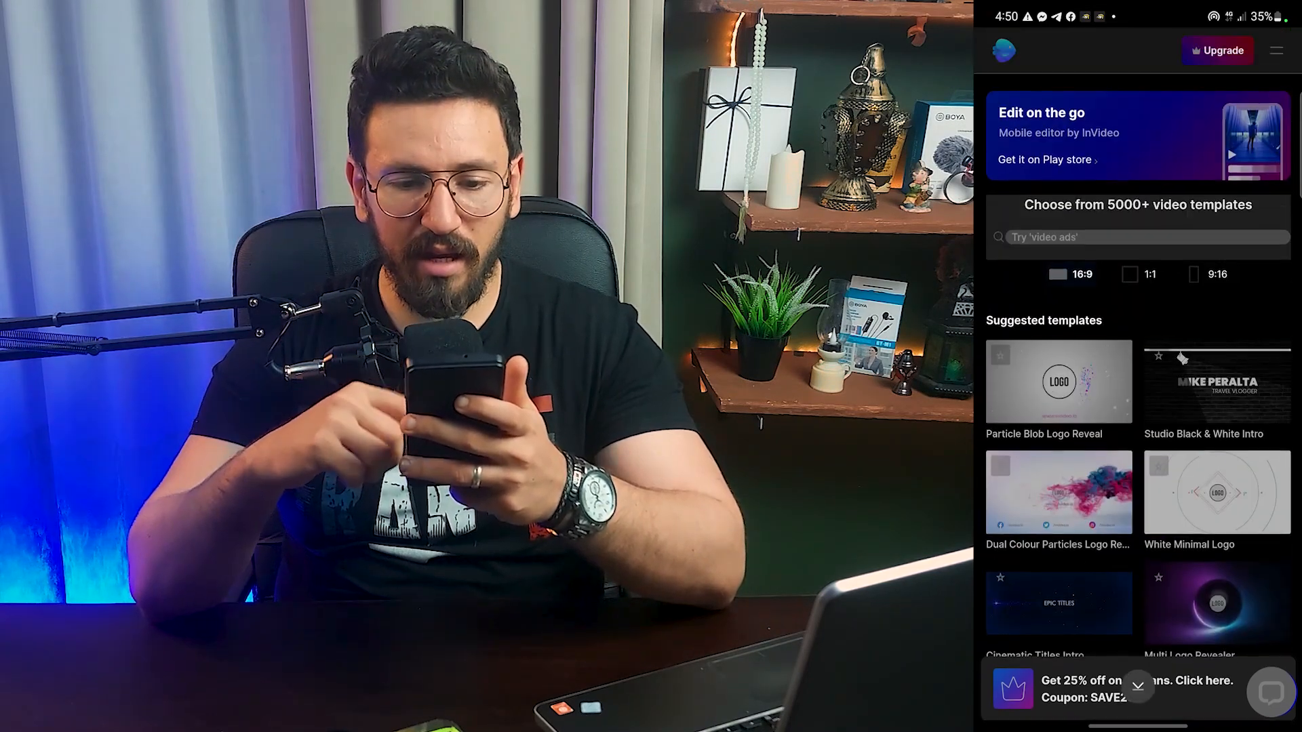
# Search the InVideo template gallery for 'intro'
pyautogui.scroll(-2, 1225, 539)
pyautogui.scroll(2, 1137, 380)
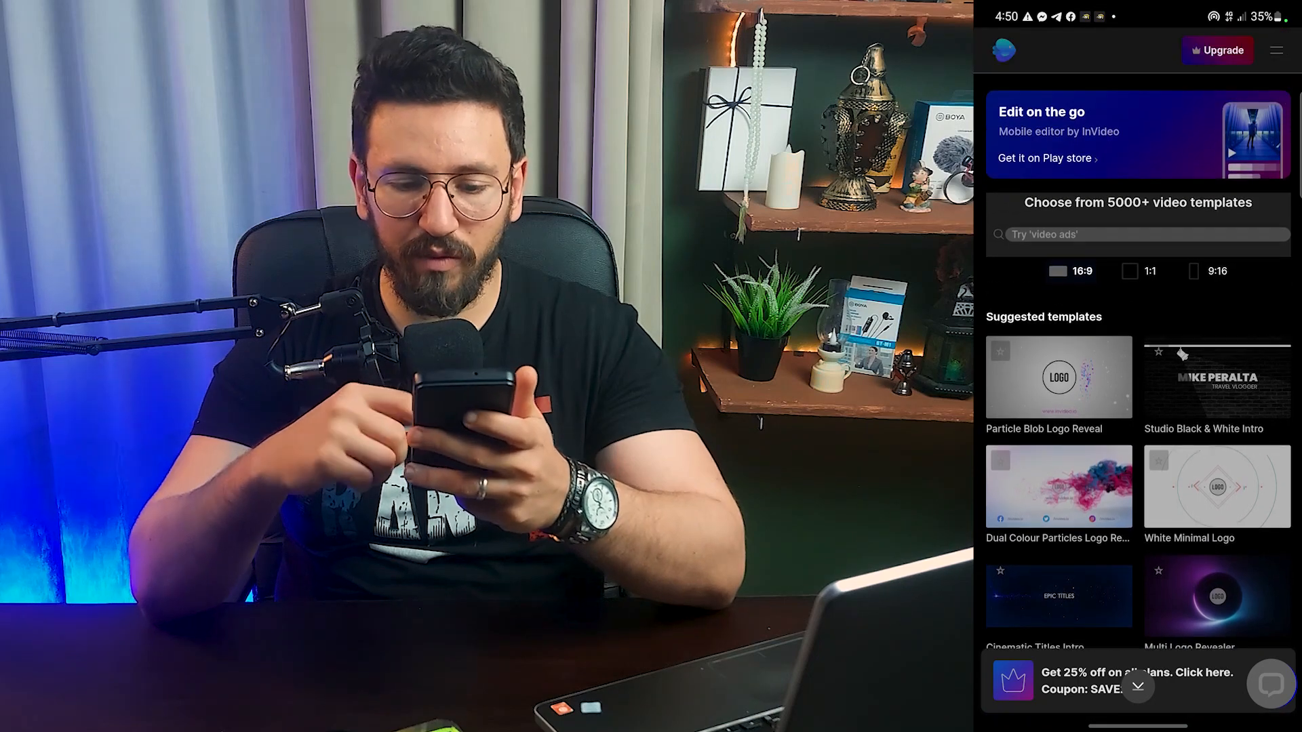
pyautogui.scroll(-4, 1137, 380)
pyautogui.scroll(4, 1138, 380)
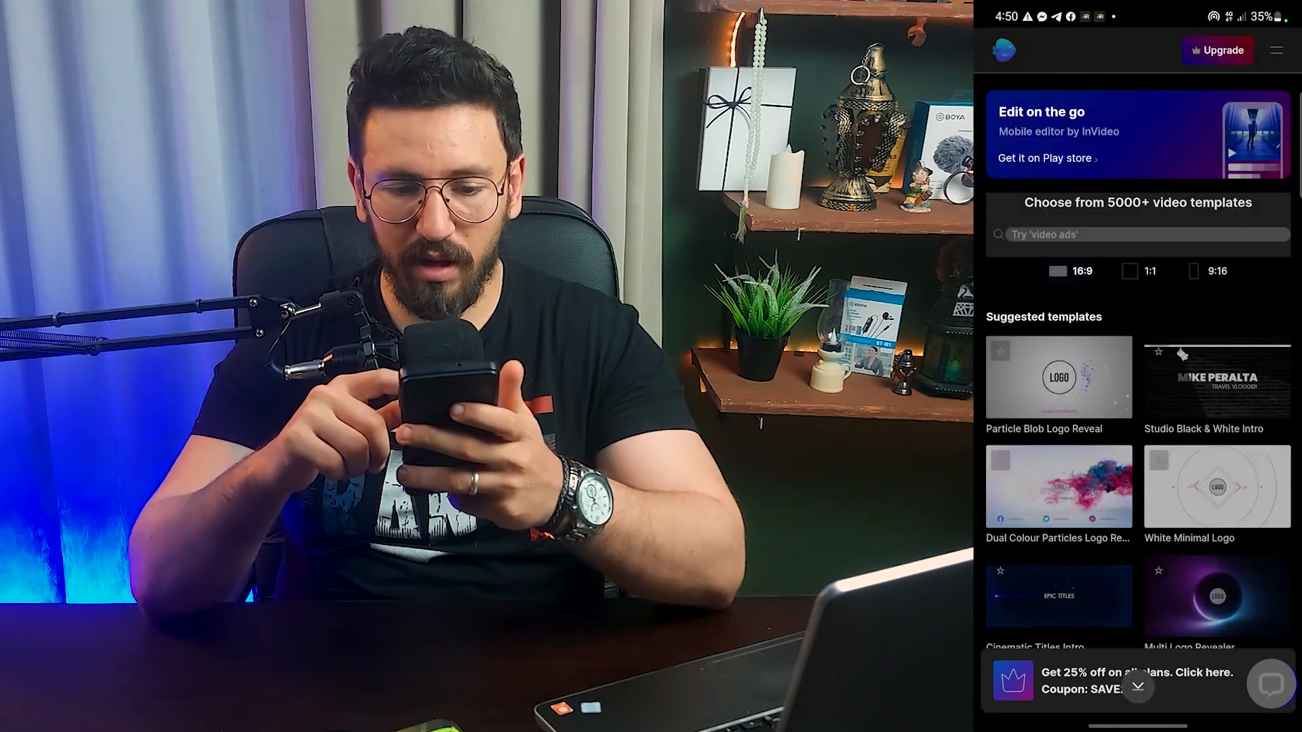
pyautogui.click(1180, 234)
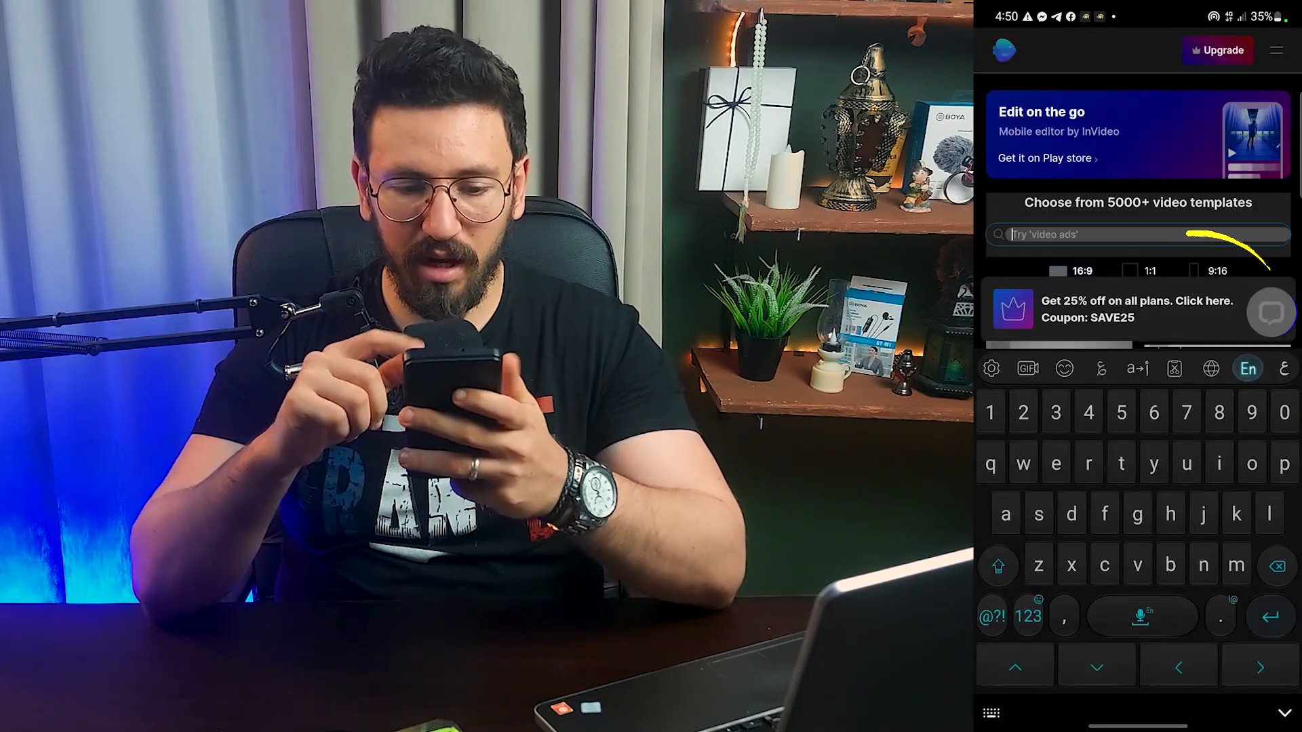
pyautogui.write('intro')
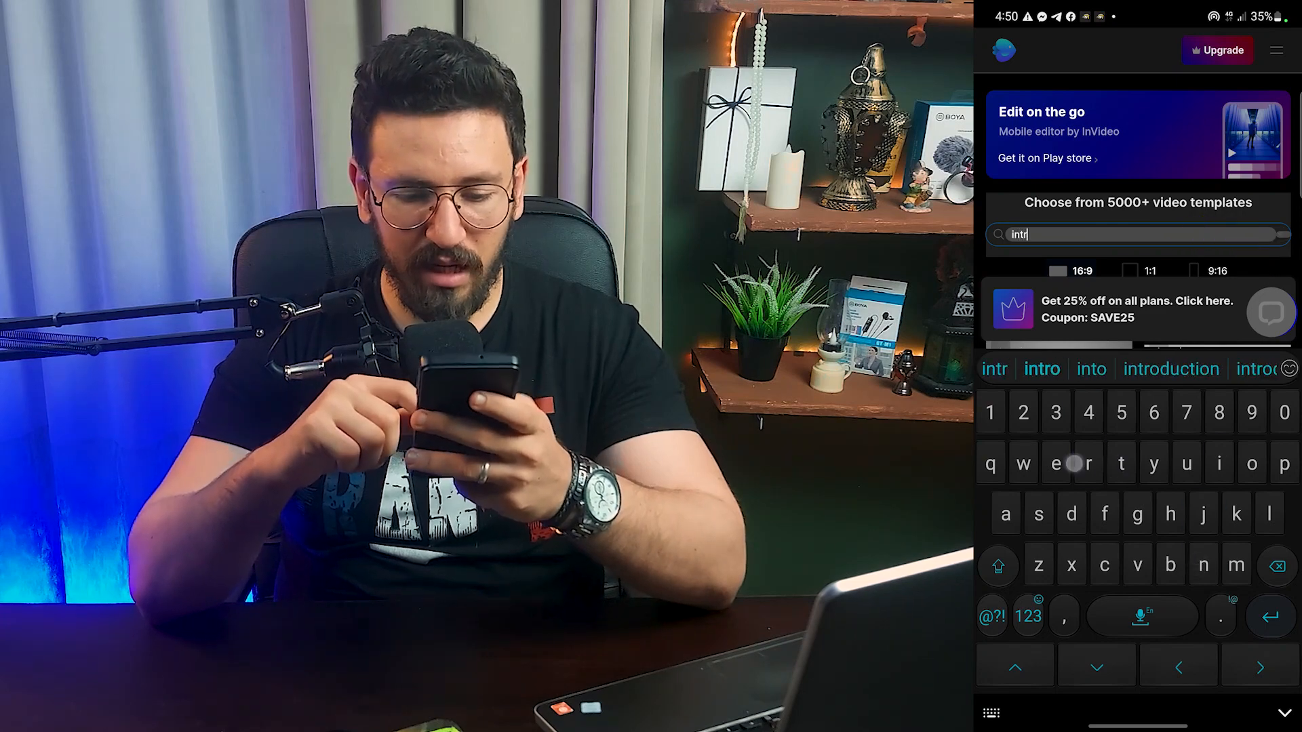
pyautogui.press('Return')
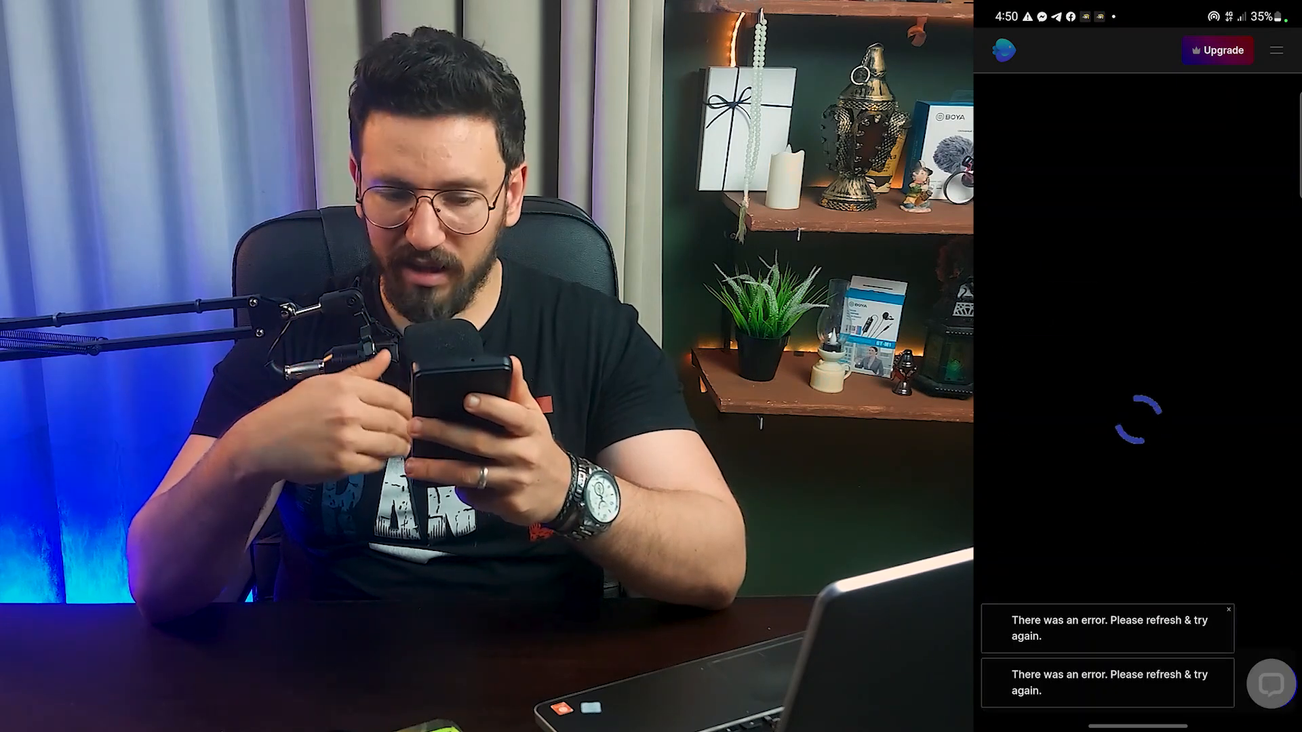
# Preview the Particle Blob Logo Reveal template and choose to edit it
pyautogui.scroll(-2, 1254, 511)
pyautogui.scroll(2, 1243, 382)
pyautogui.scroll(1, 1251, 500)
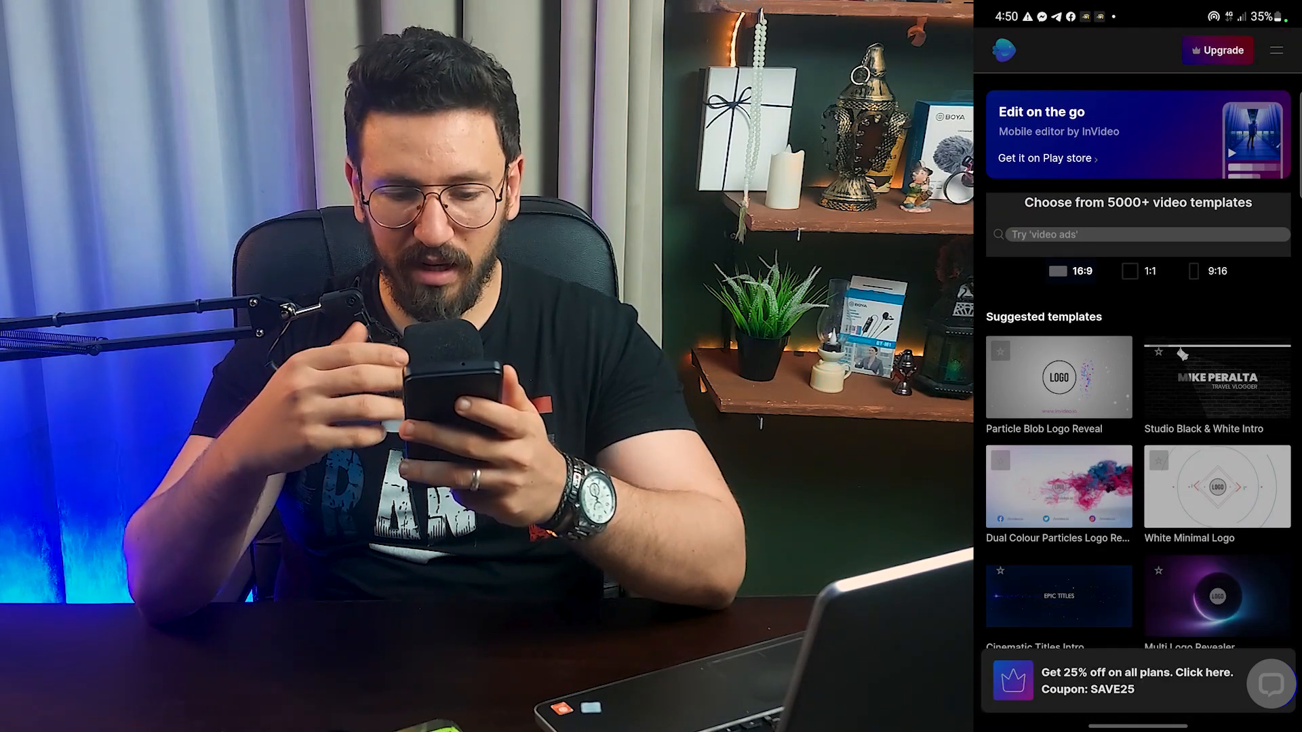
pyautogui.click(1058, 377)
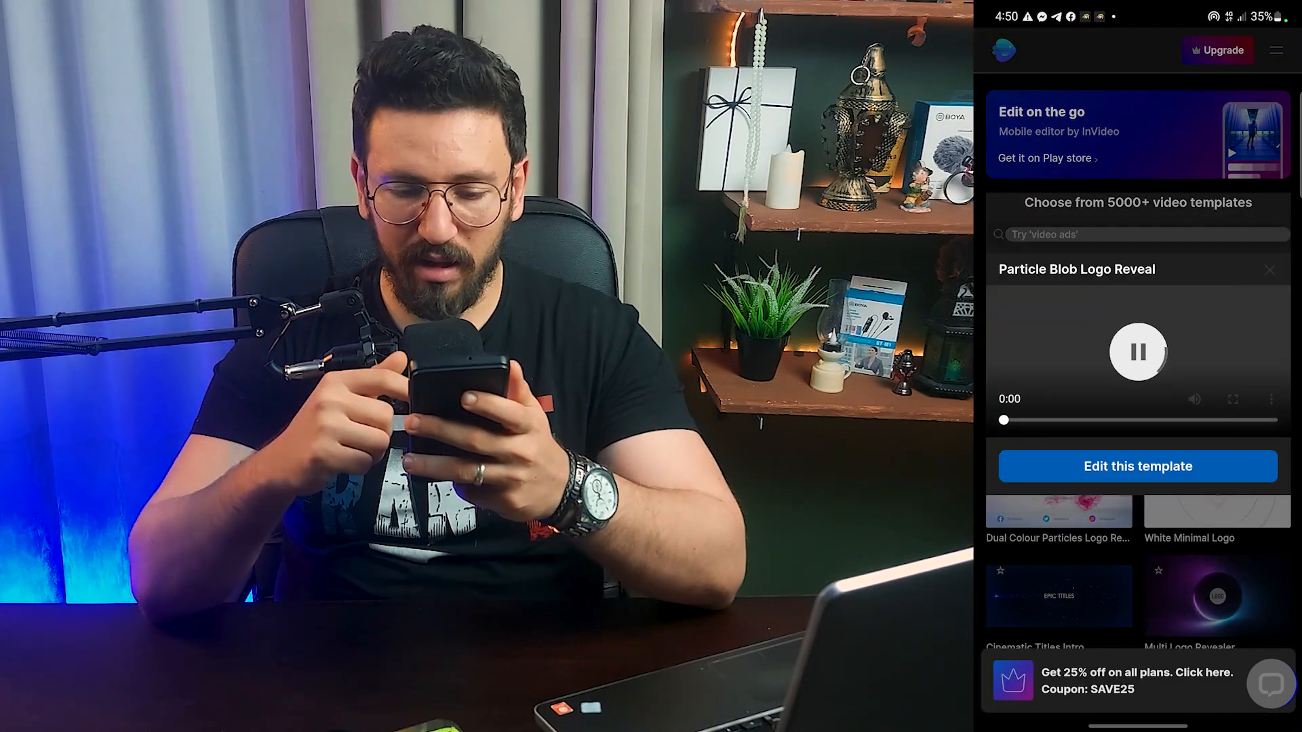
pyautogui.click(1201, 456)
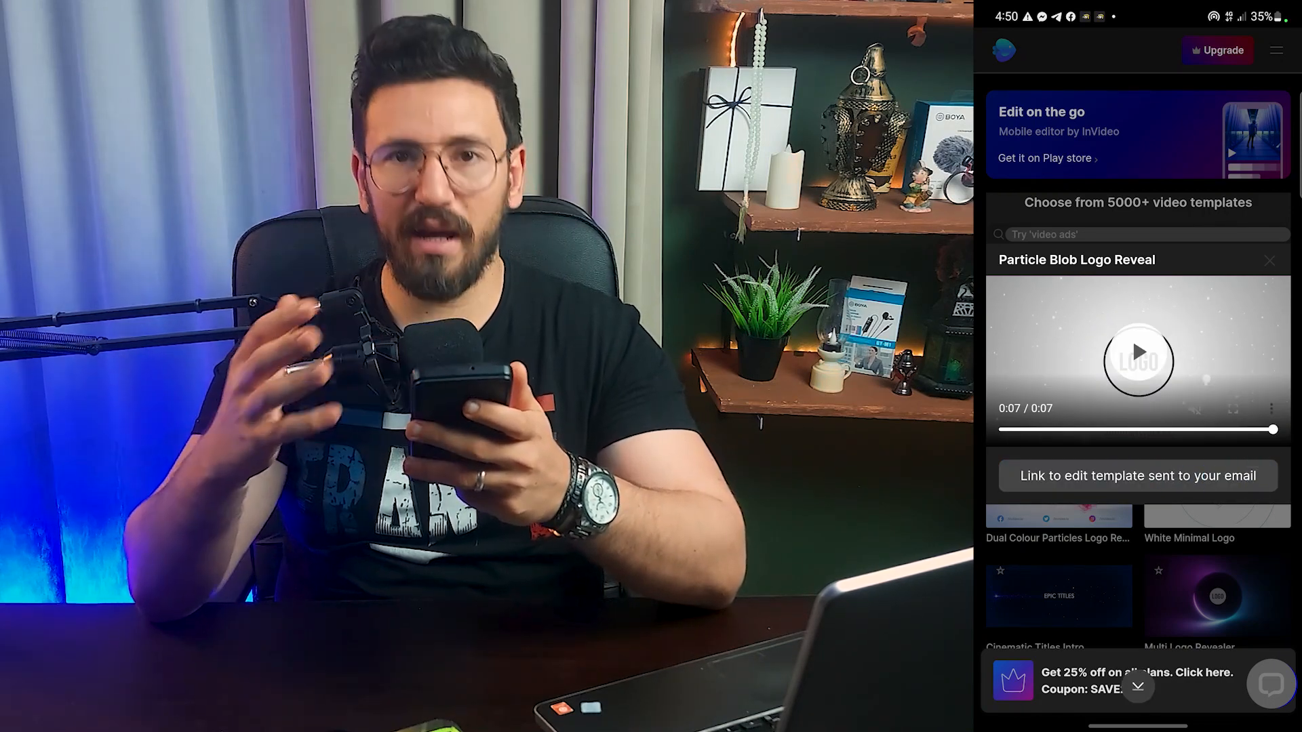
# Switch the phone browser to the desktop version of the site
pyautogui.scroll(2, 1247, 372)
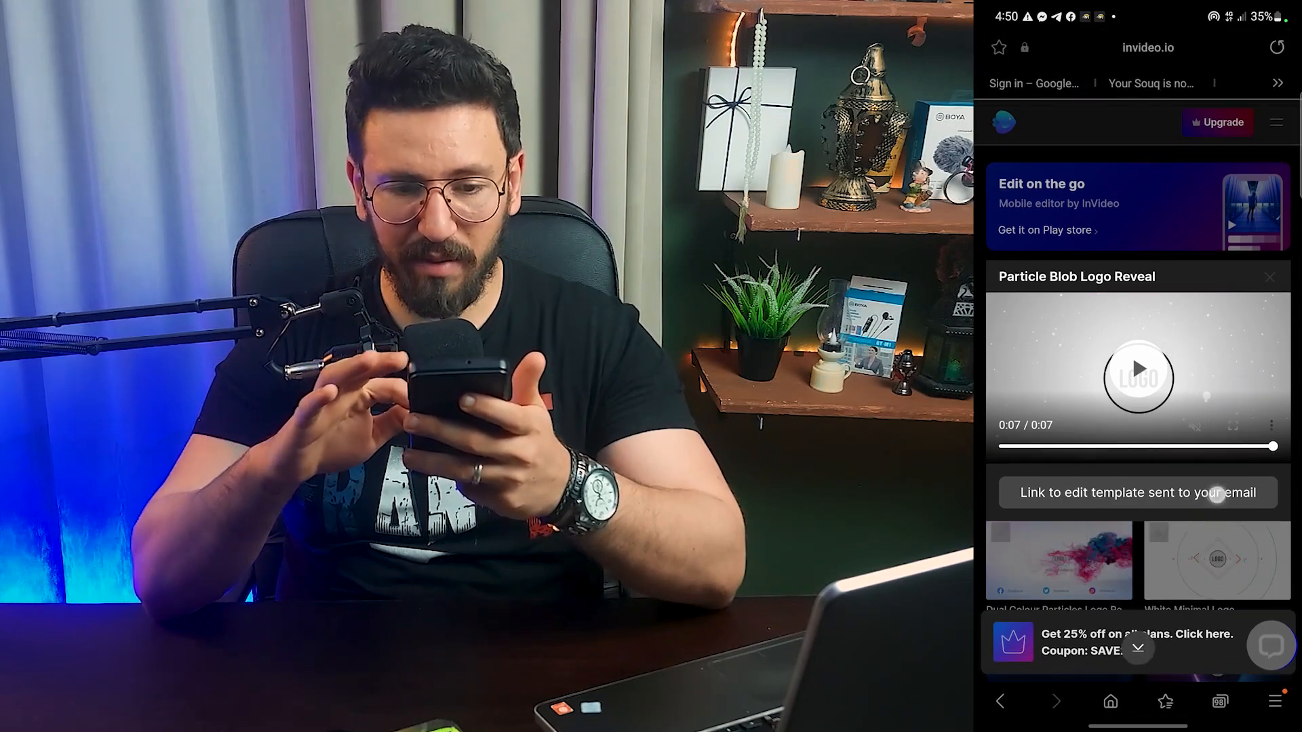
pyautogui.click(1272, 708)
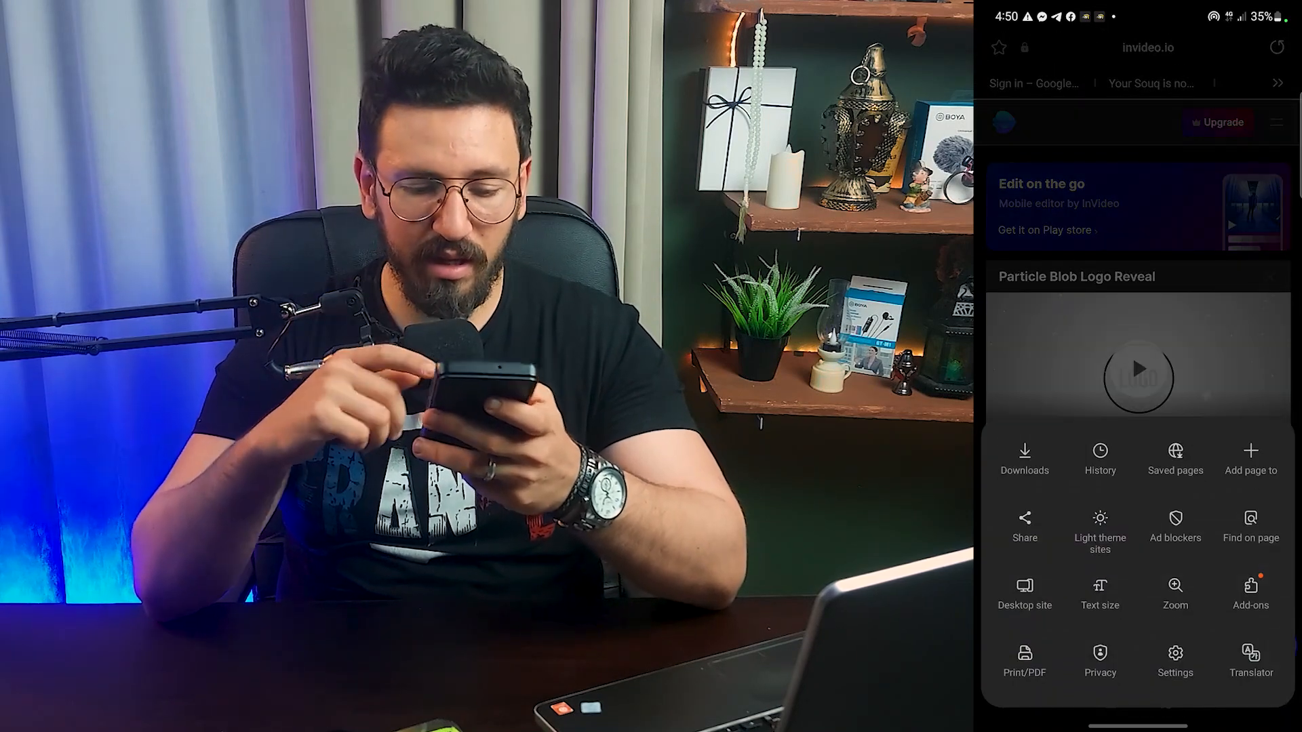
pyautogui.click(1025, 594)
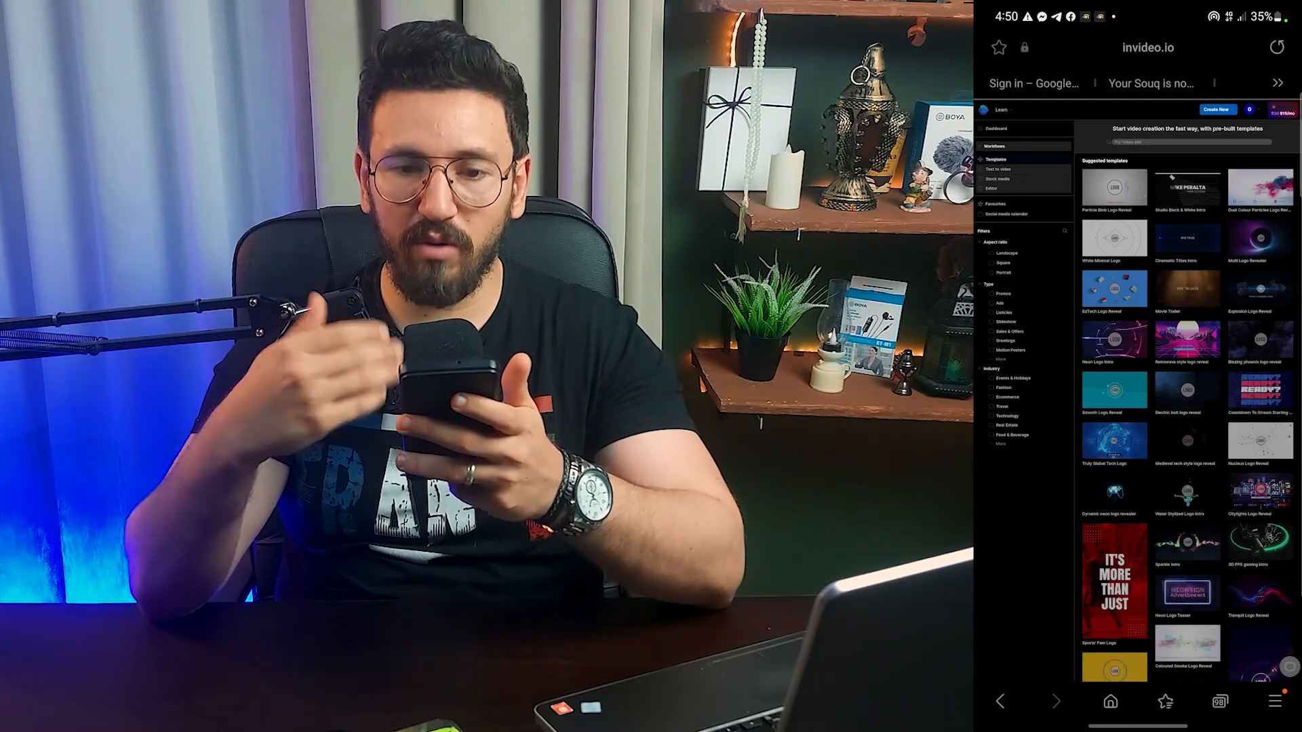
# Open the Studio Black & White Intro template's detail page
pyautogui.scroll(5, 1151, 230)
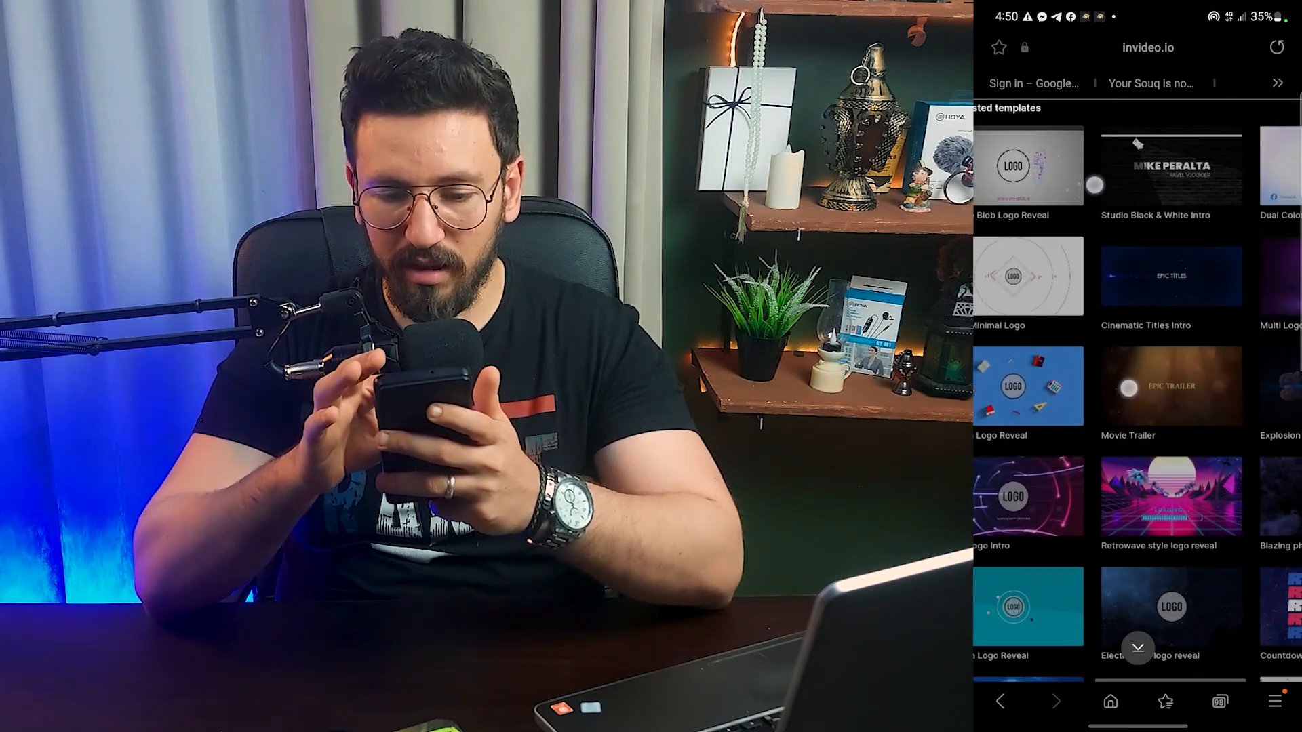
pyautogui.click(1167, 175)
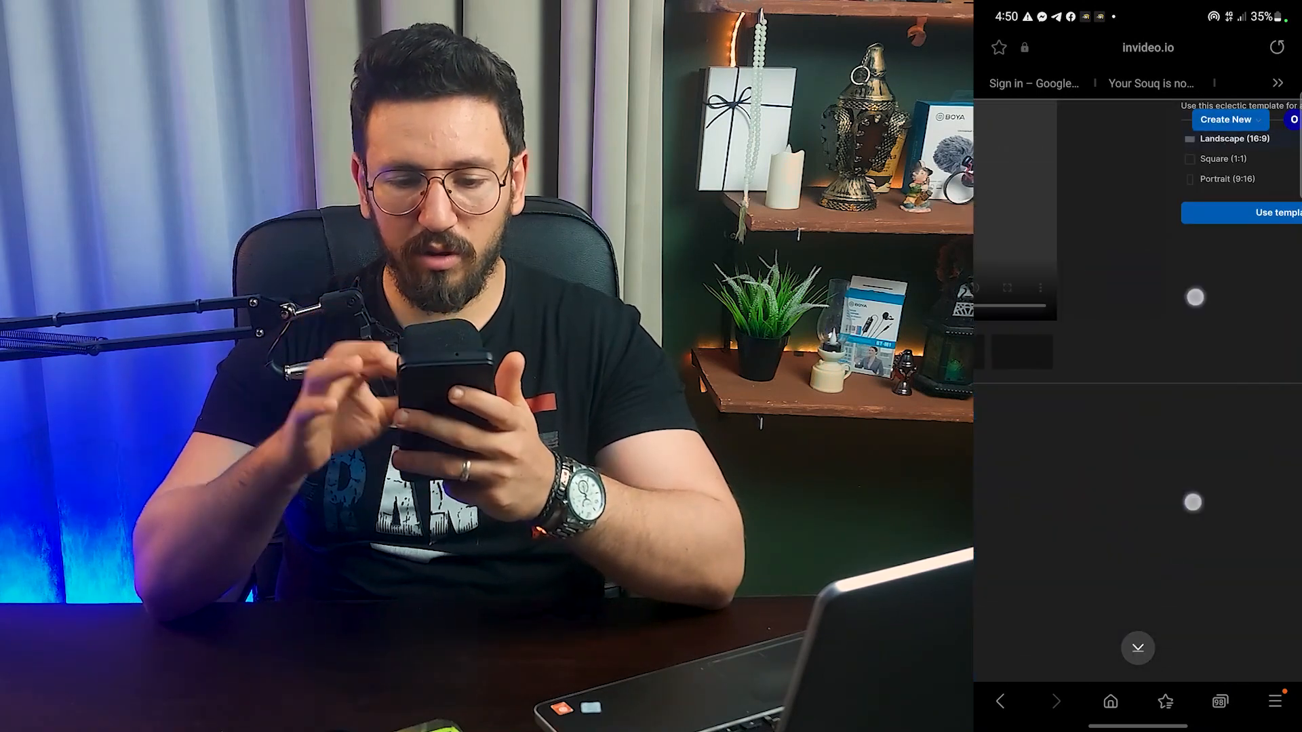
pyautogui.scroll(-5, 1193, 399)
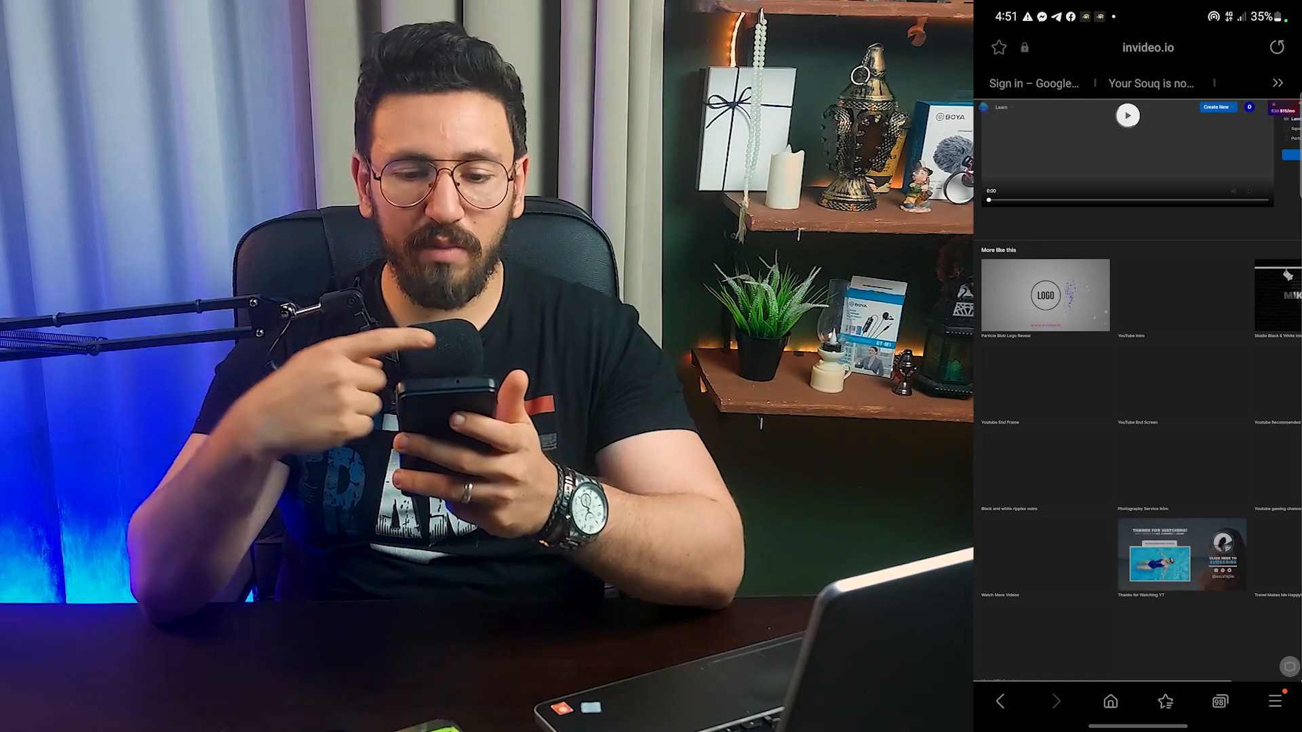
pyautogui.hscroll(3, 1137, 390)
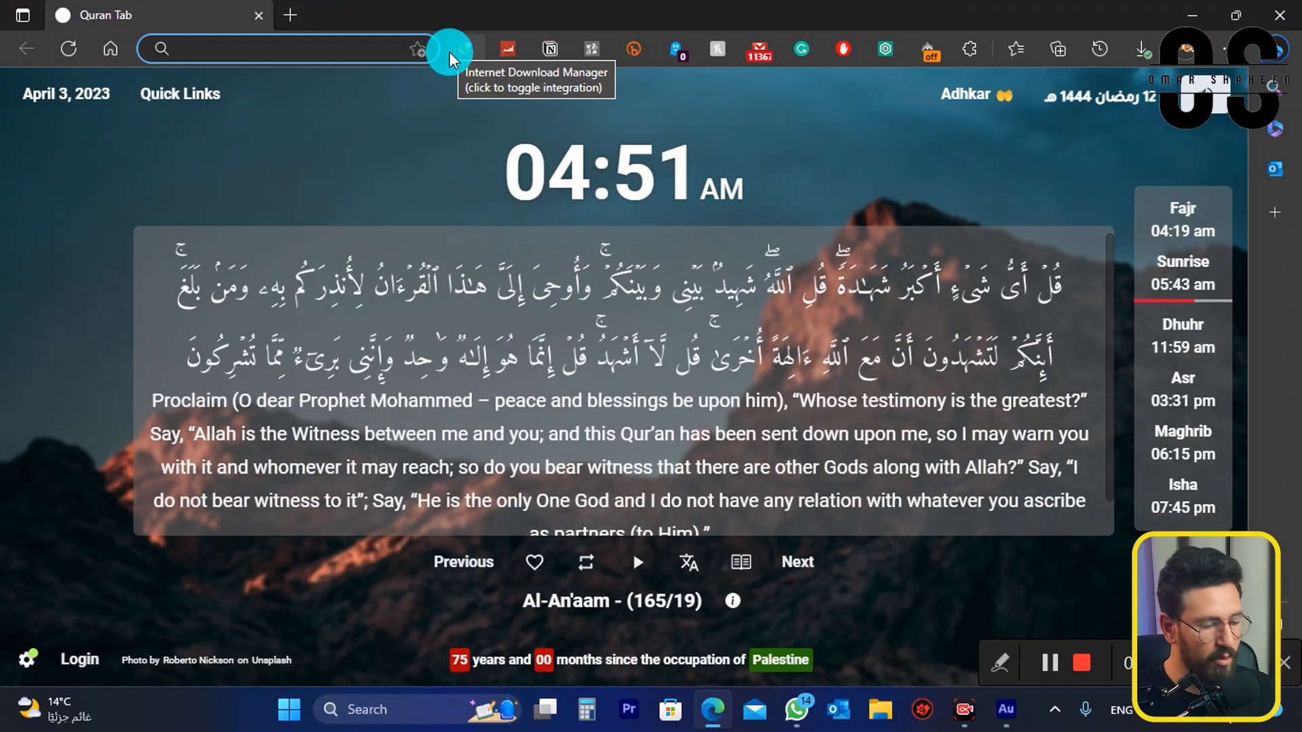
# Go to invideo.io in Edge and open the Templates gallery from Create New
pyautogui.write('invideo.io')
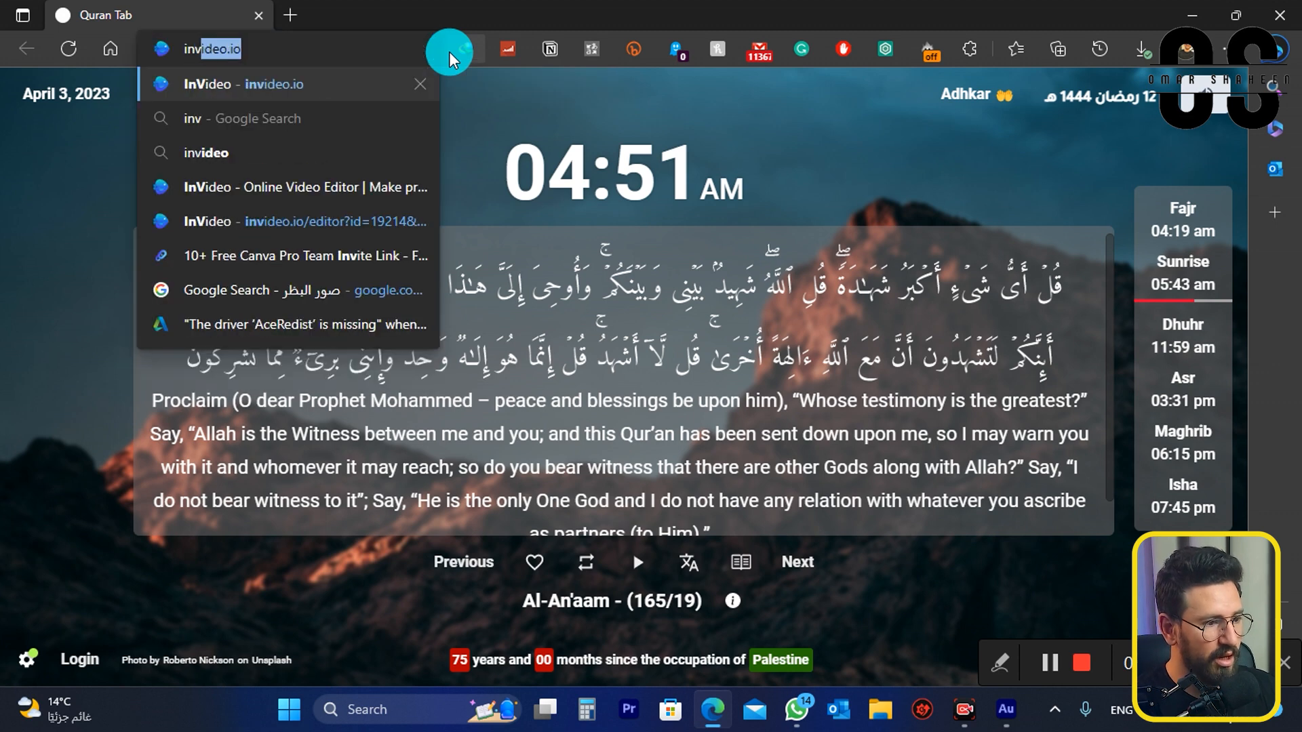
pyautogui.press('Return')
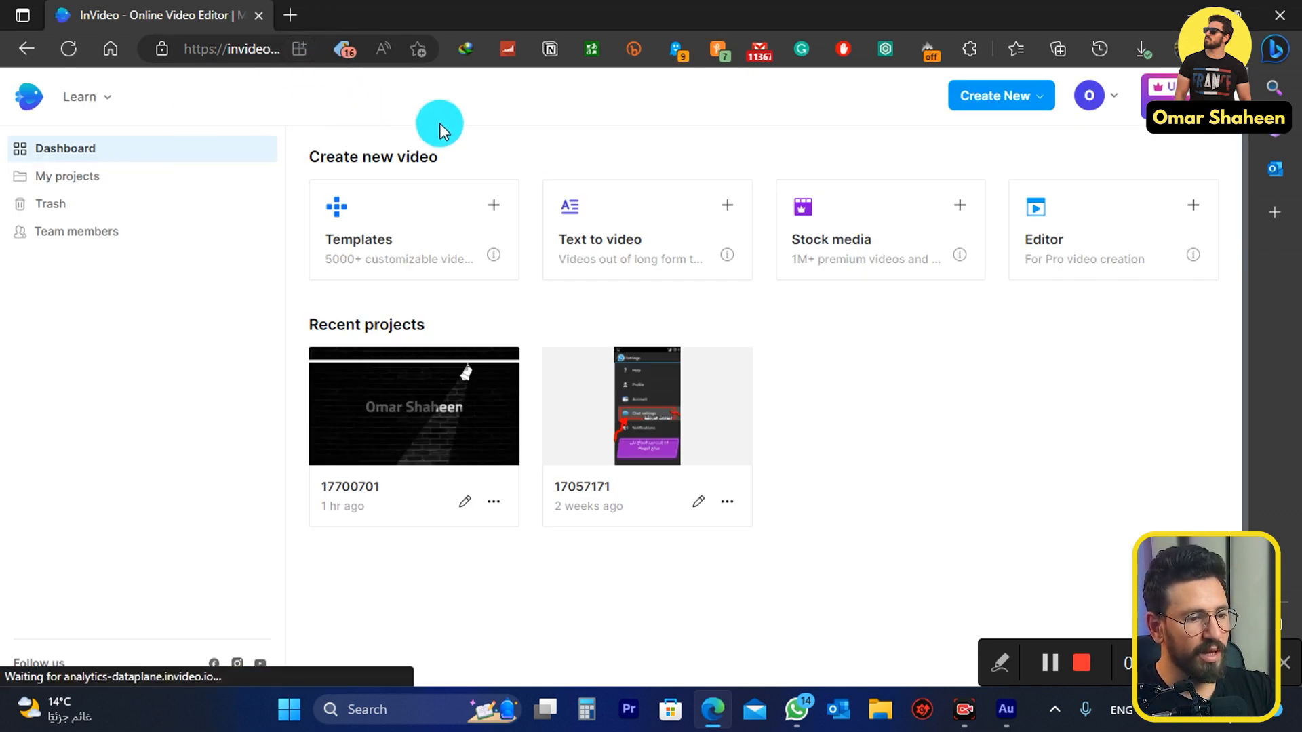
pyautogui.click(1022, 102)
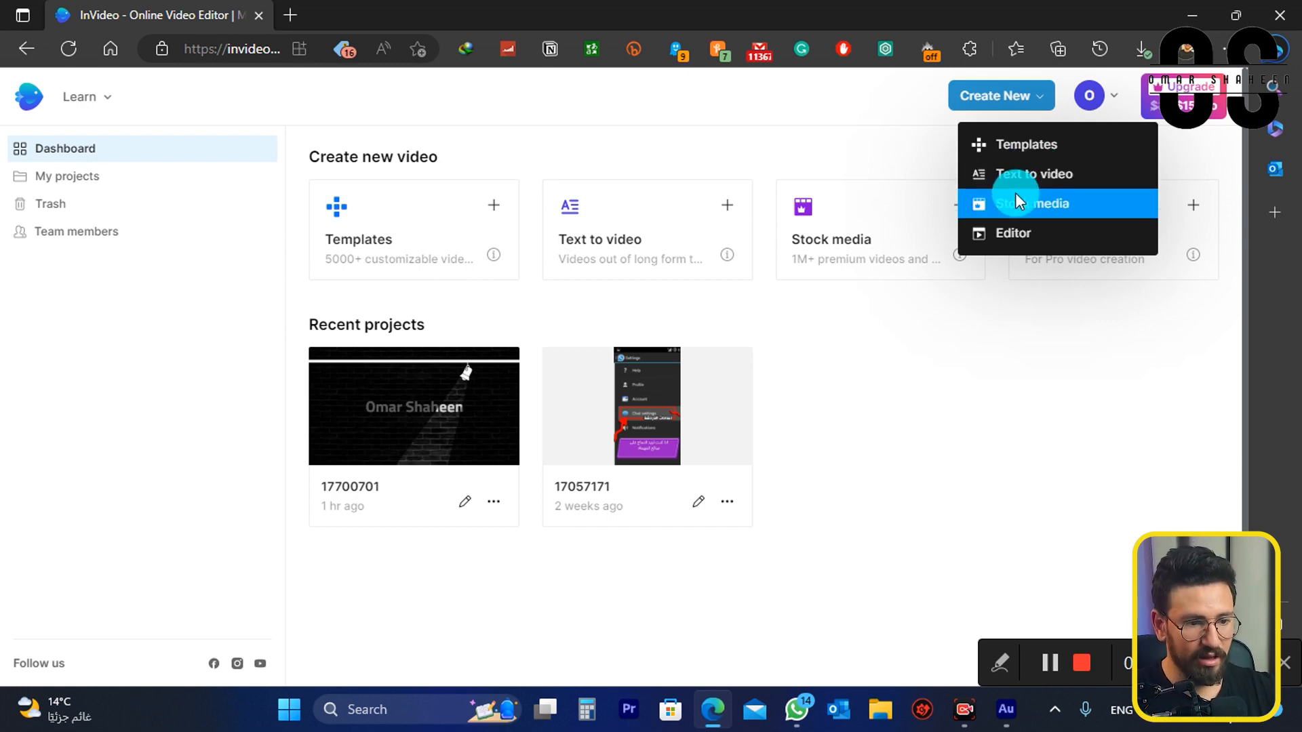
pyautogui.moveTo(1015, 231)
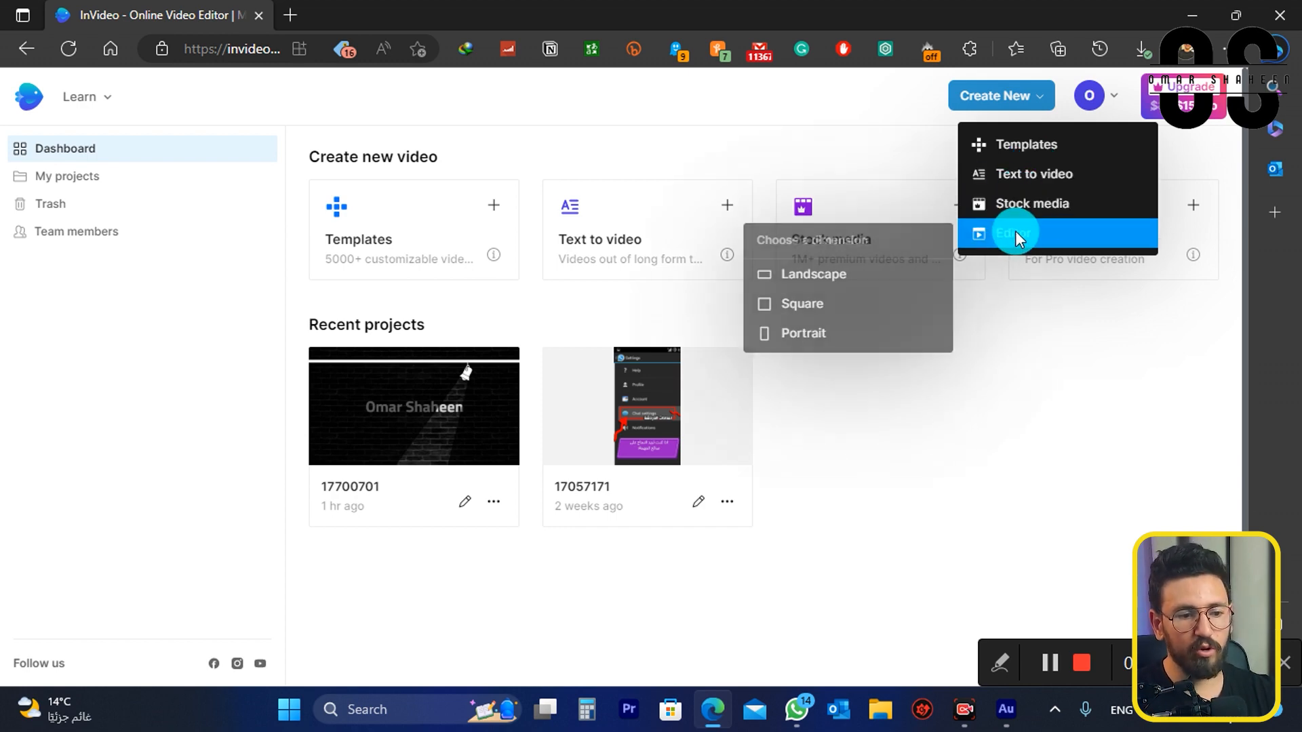
pyautogui.click(1038, 150)
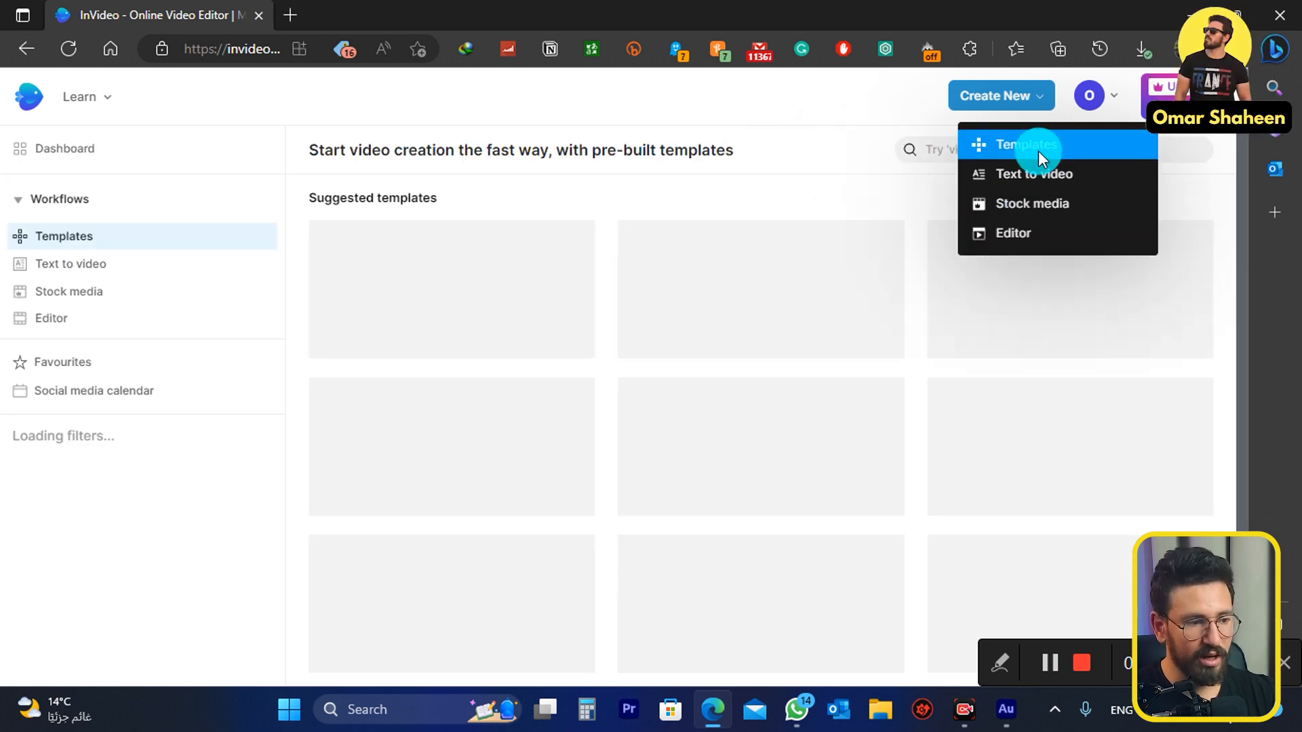
# Search templates for 'intro', open Studio Black & White Intro, and mute its preview
pyautogui.click(924, 147)
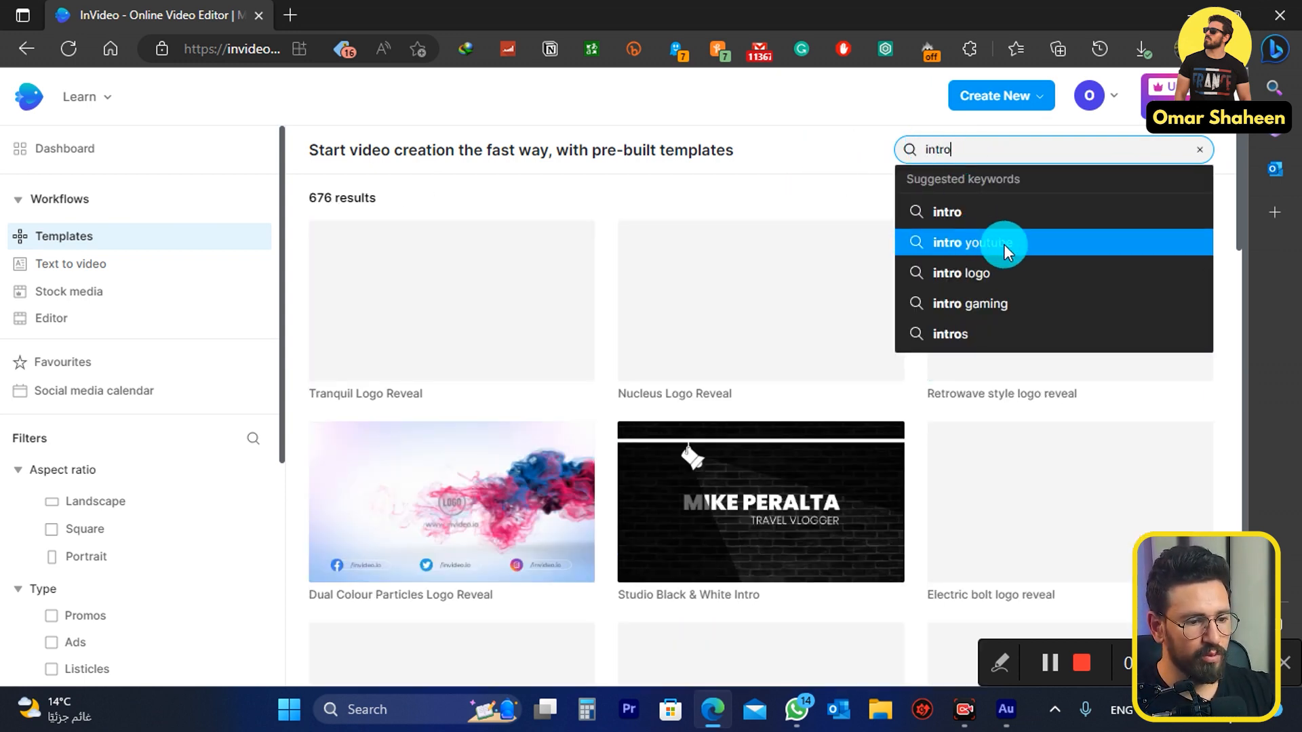
pyautogui.moveTo(765, 173); pyautogui.dragTo(752, 217)
pyautogui.scroll(-5, 848, 326)
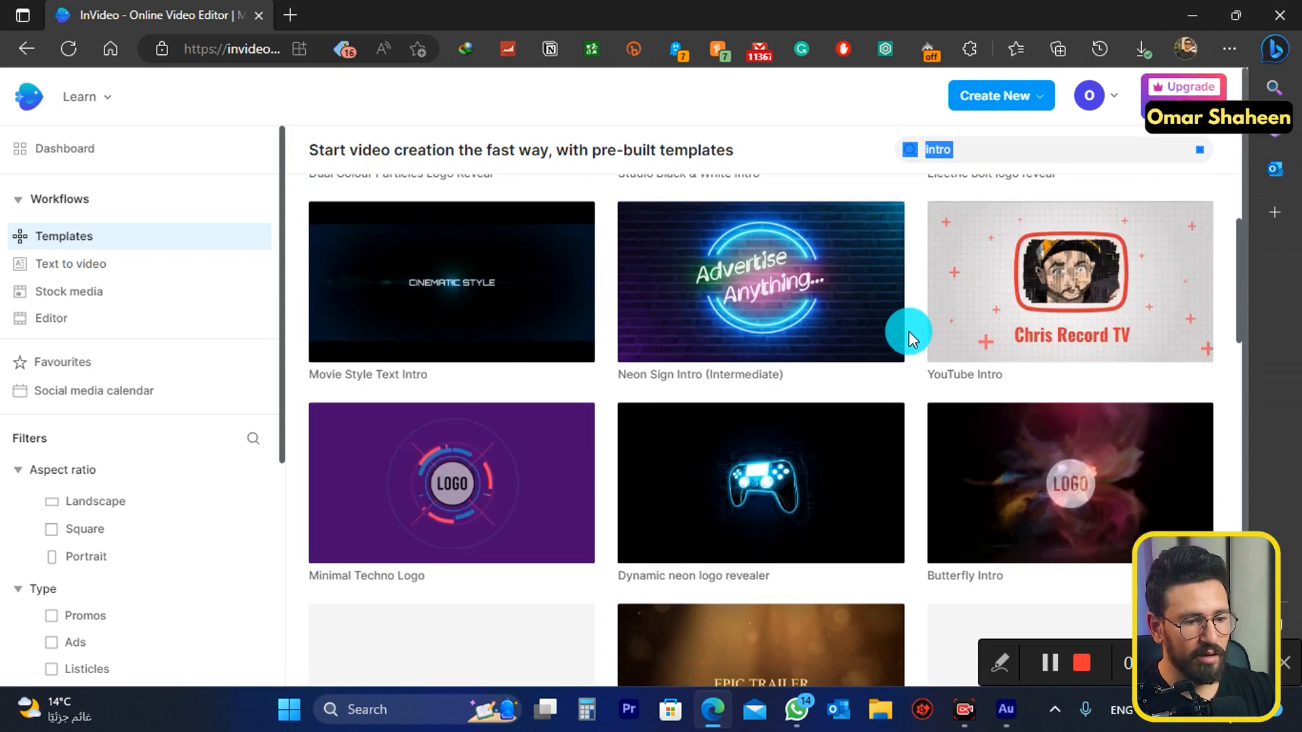
pyautogui.scroll(3, 909, 330)
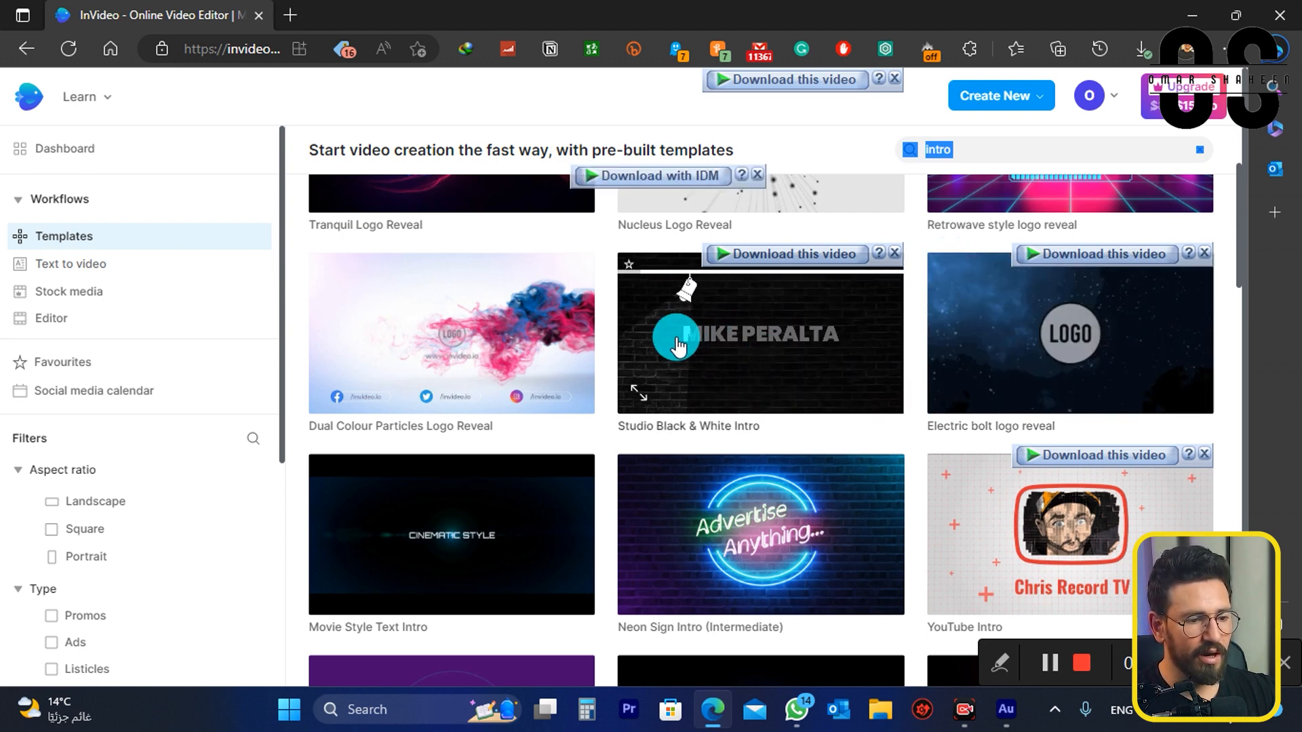
pyautogui.click(786, 345)
pyautogui.click(789, 638)
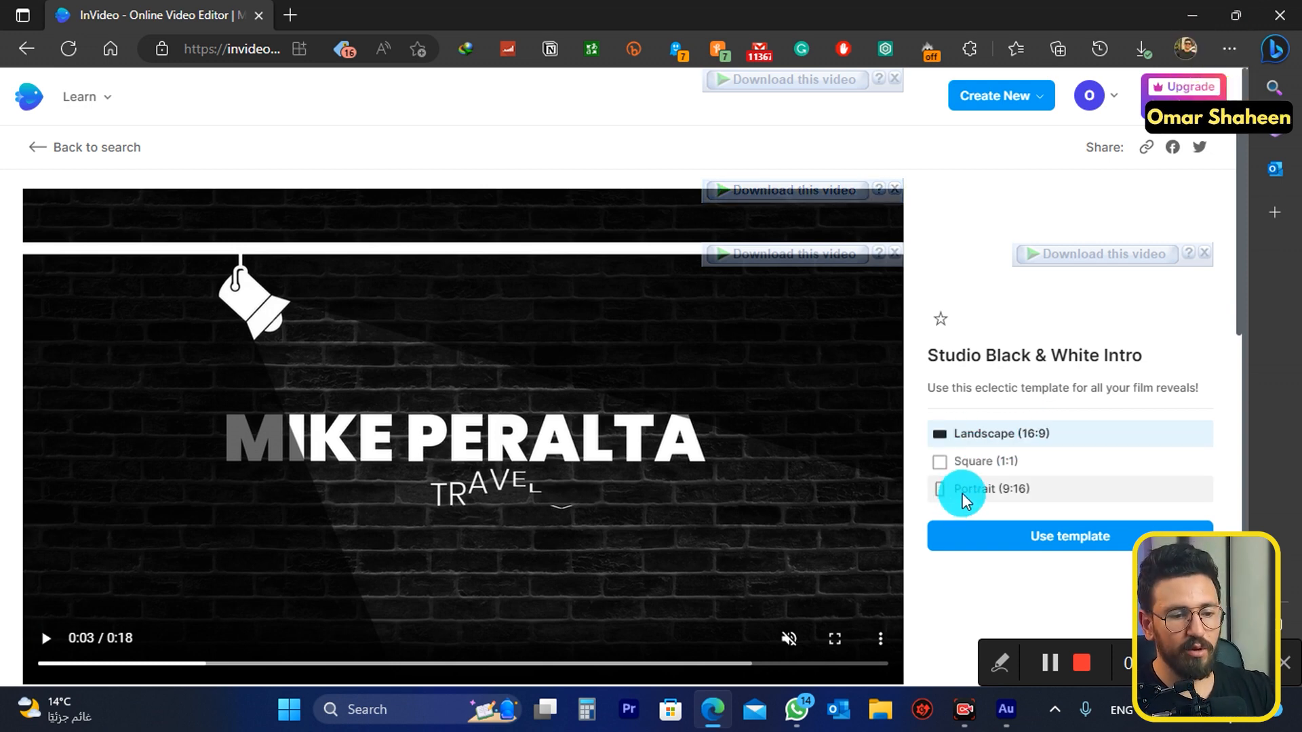
# Create an editable project from the Studio Black & White Intro template with Use template
pyautogui.click(1030, 534)
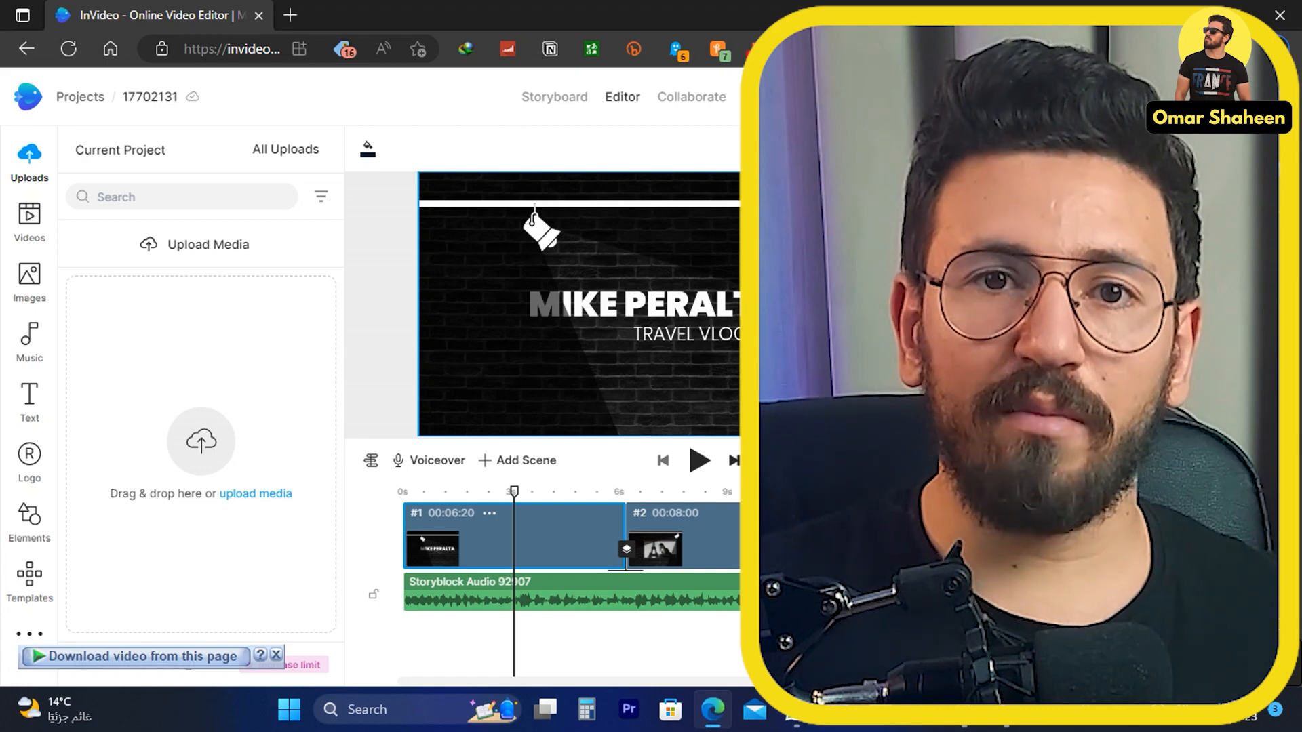
# Delete the Storyblock Audio 92907 music track from the timeline
pyautogui.click(631, 497)
pyautogui.click(405, 522)
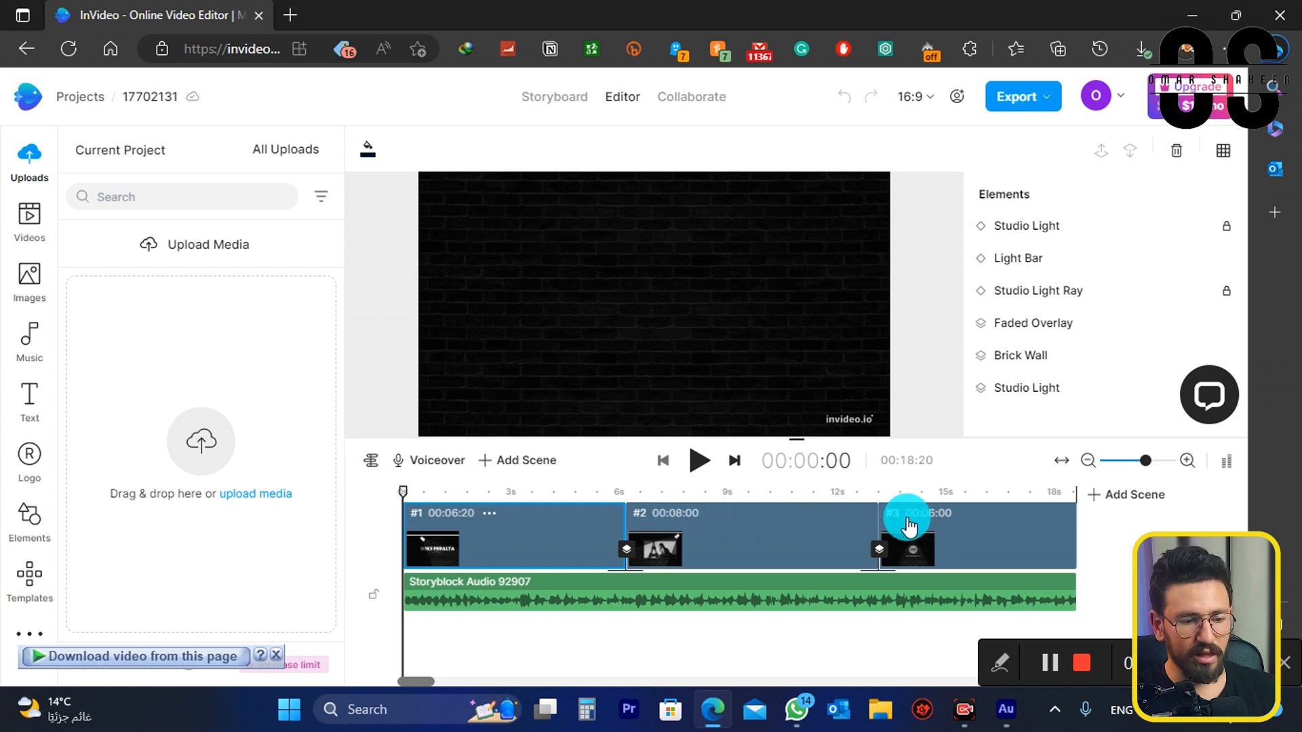
pyautogui.click(676, 601)
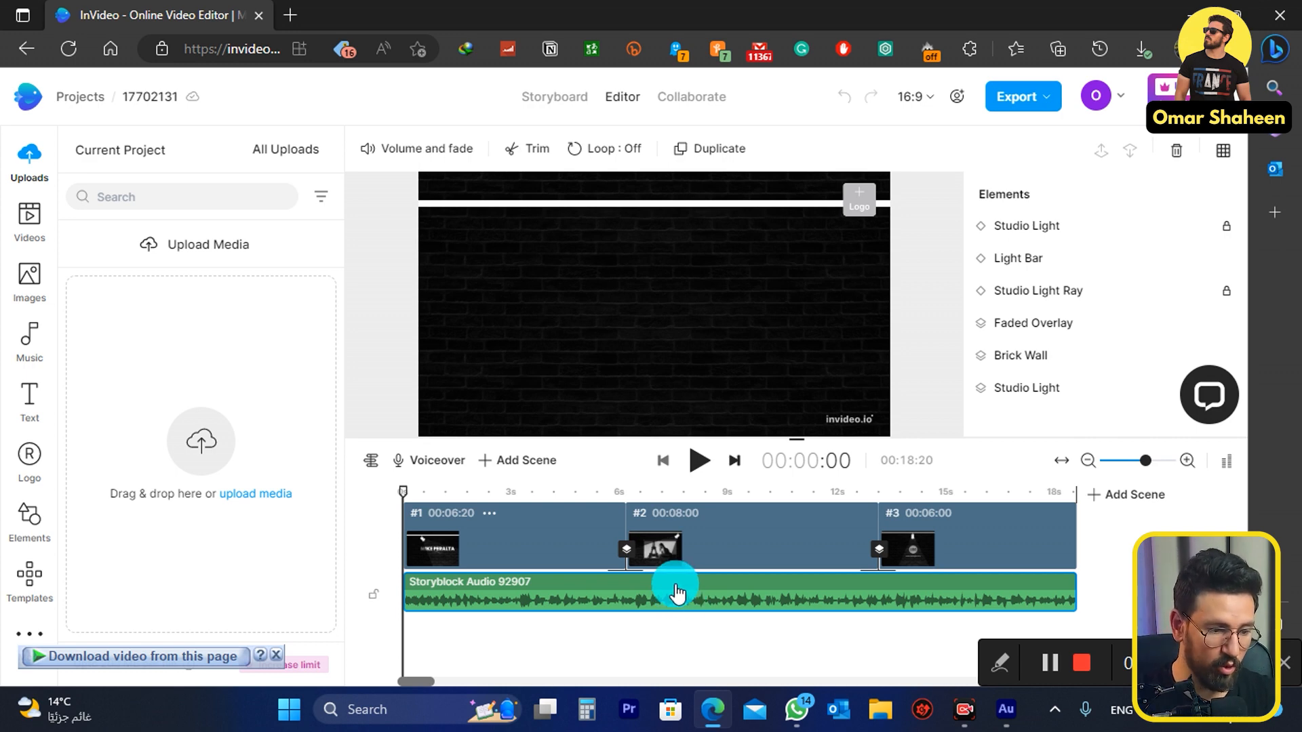
pyautogui.press('Delete')
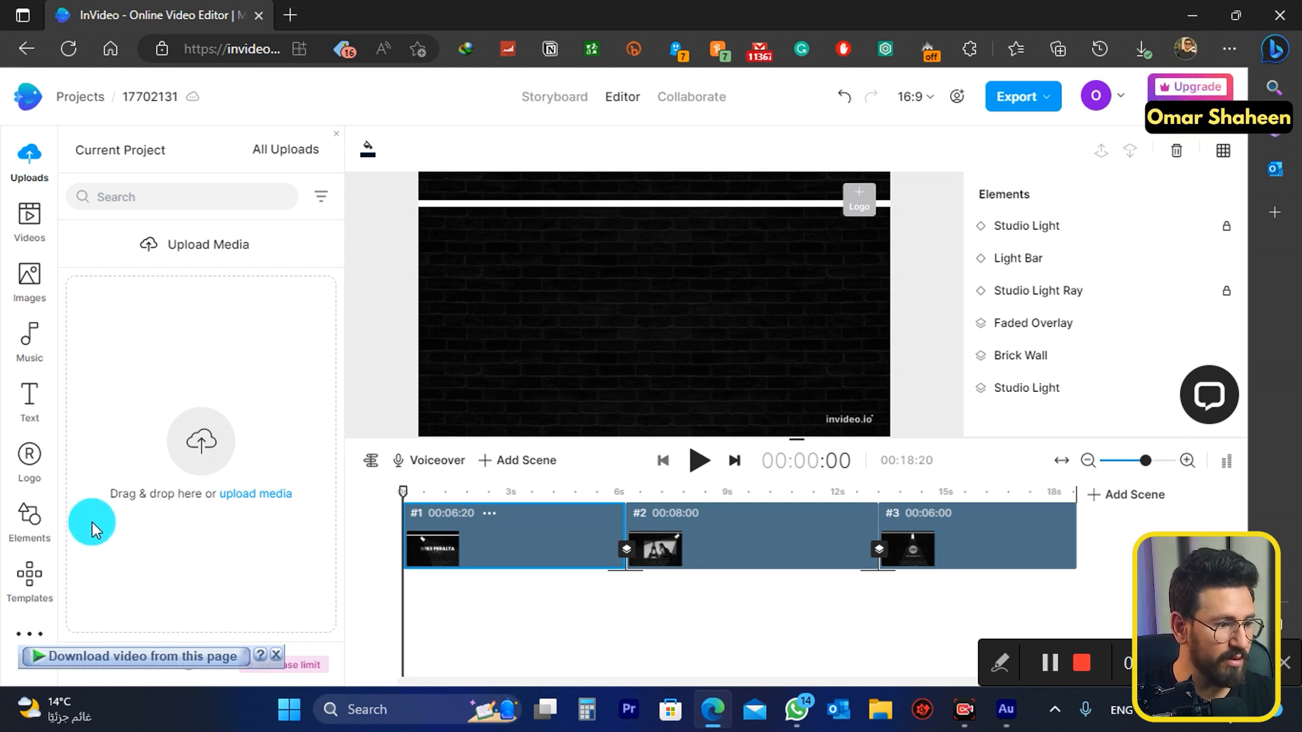
# Add the uploaded Emotional Mess mp3 from Uploads as the timeline's music track
pyautogui.click(26, 178)
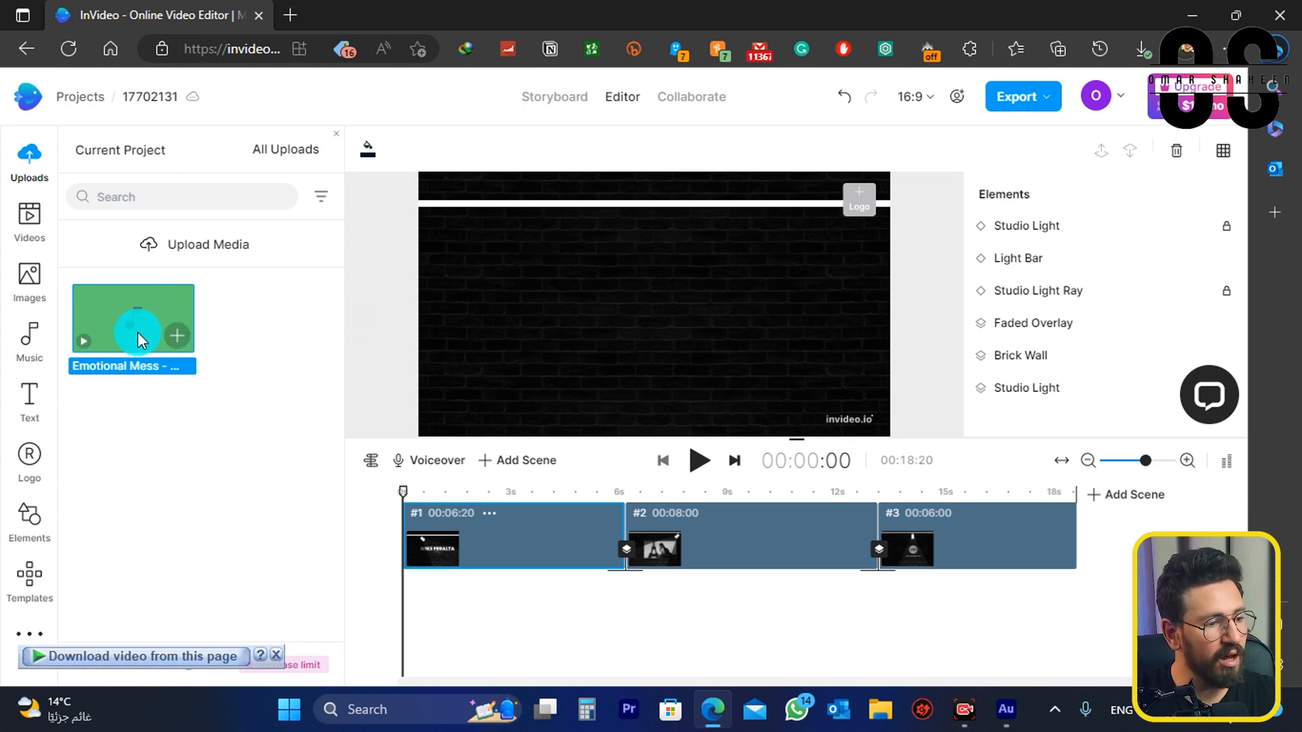
pyautogui.click(177, 347)
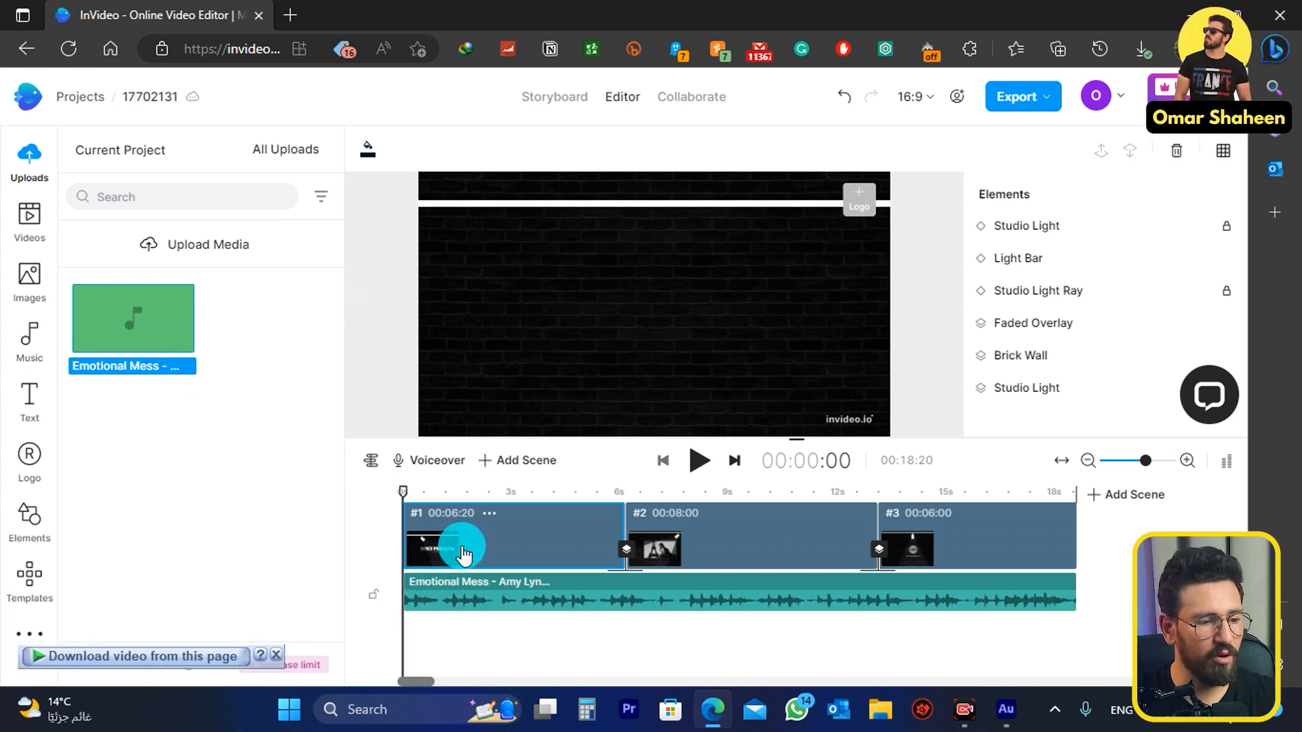
pyautogui.click(1000, 234)
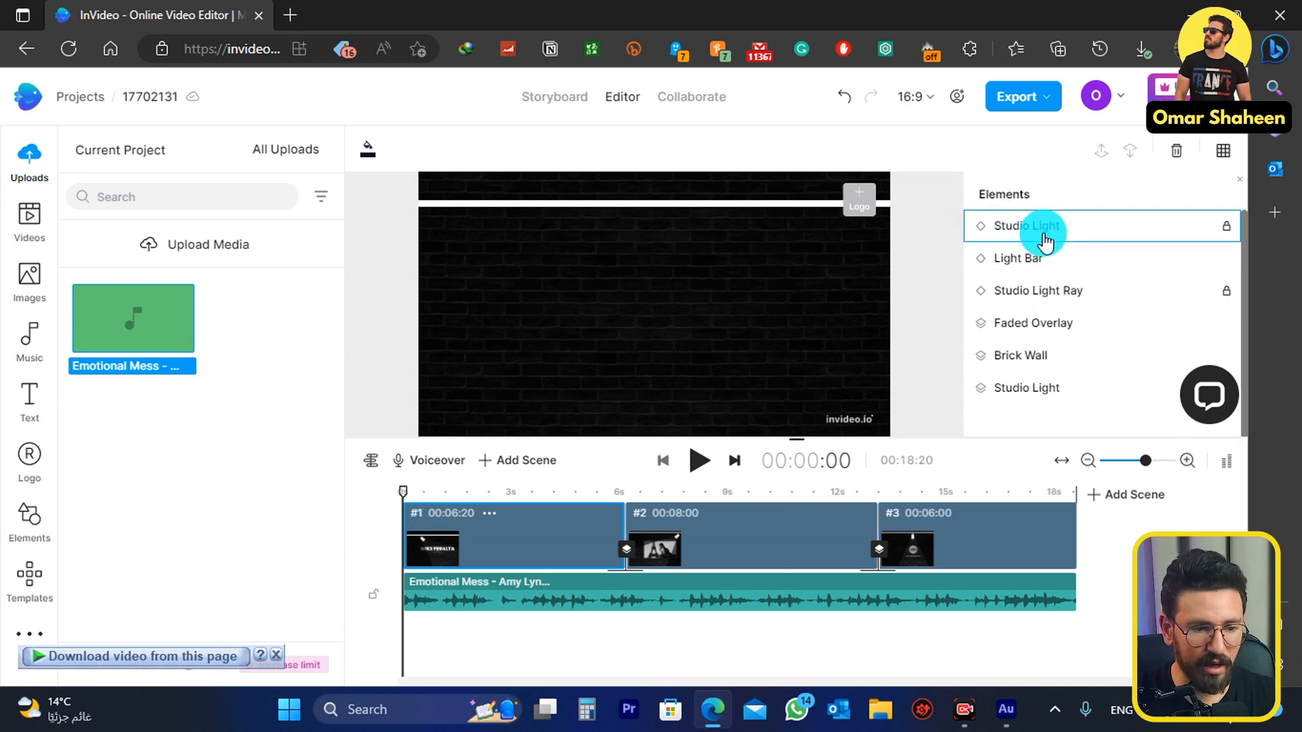
pyautogui.scroll(-1, 1042, 312)
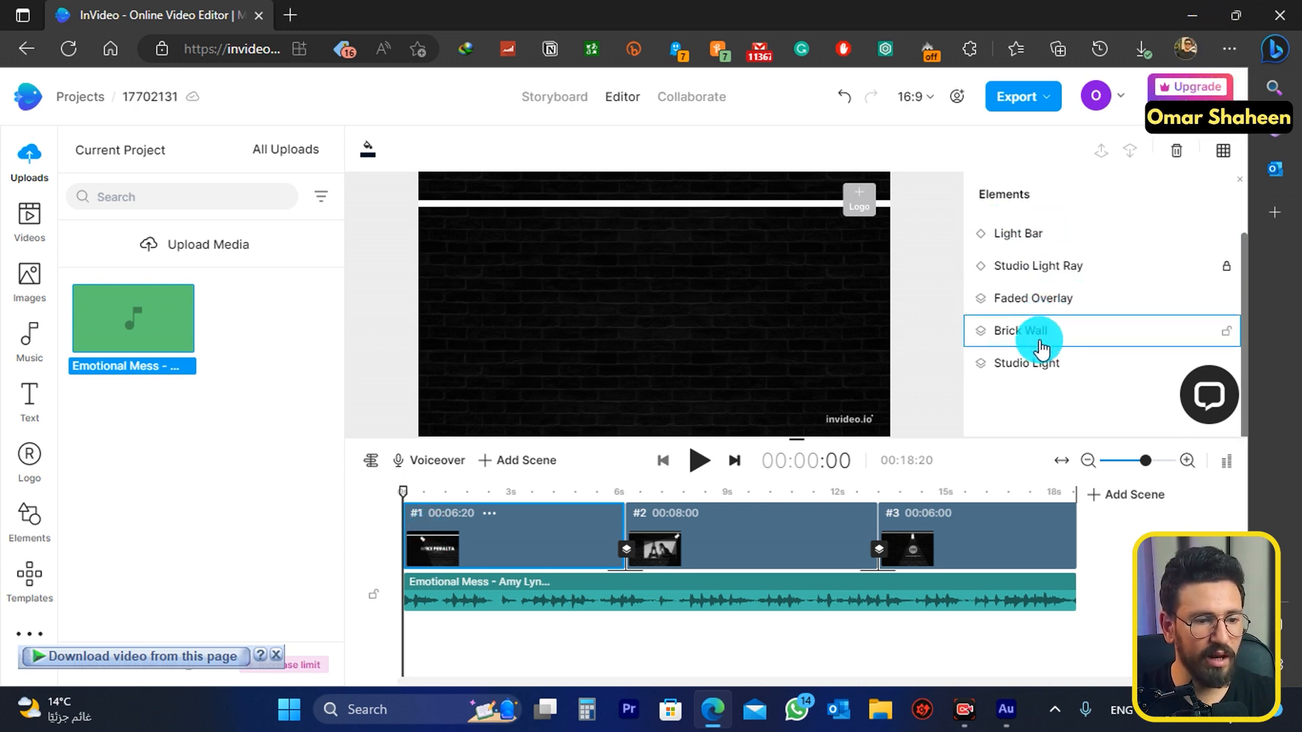
pyautogui.scroll(1, 1033, 319)
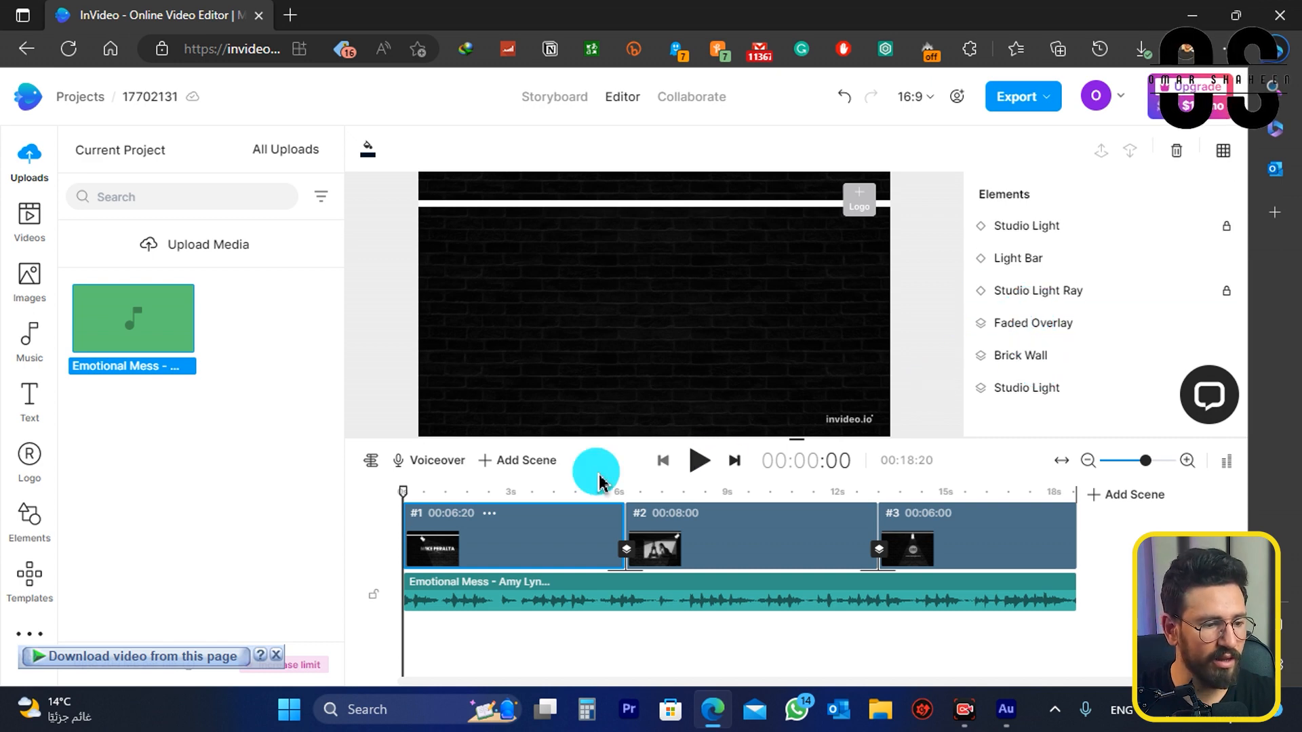
# Replace scene 1's TRAVEL VLOGGER subtitle with 'Content creator'
pyautogui.click(493, 494)
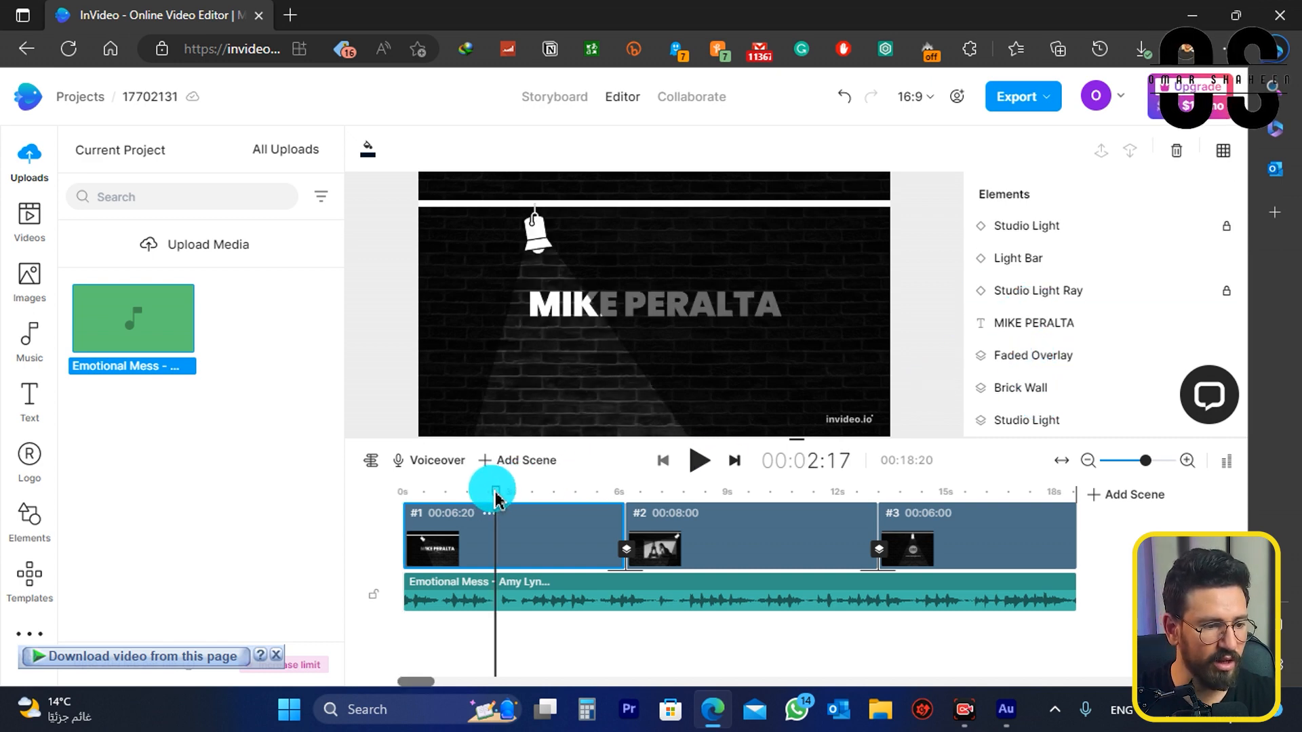
pyautogui.click(549, 493)
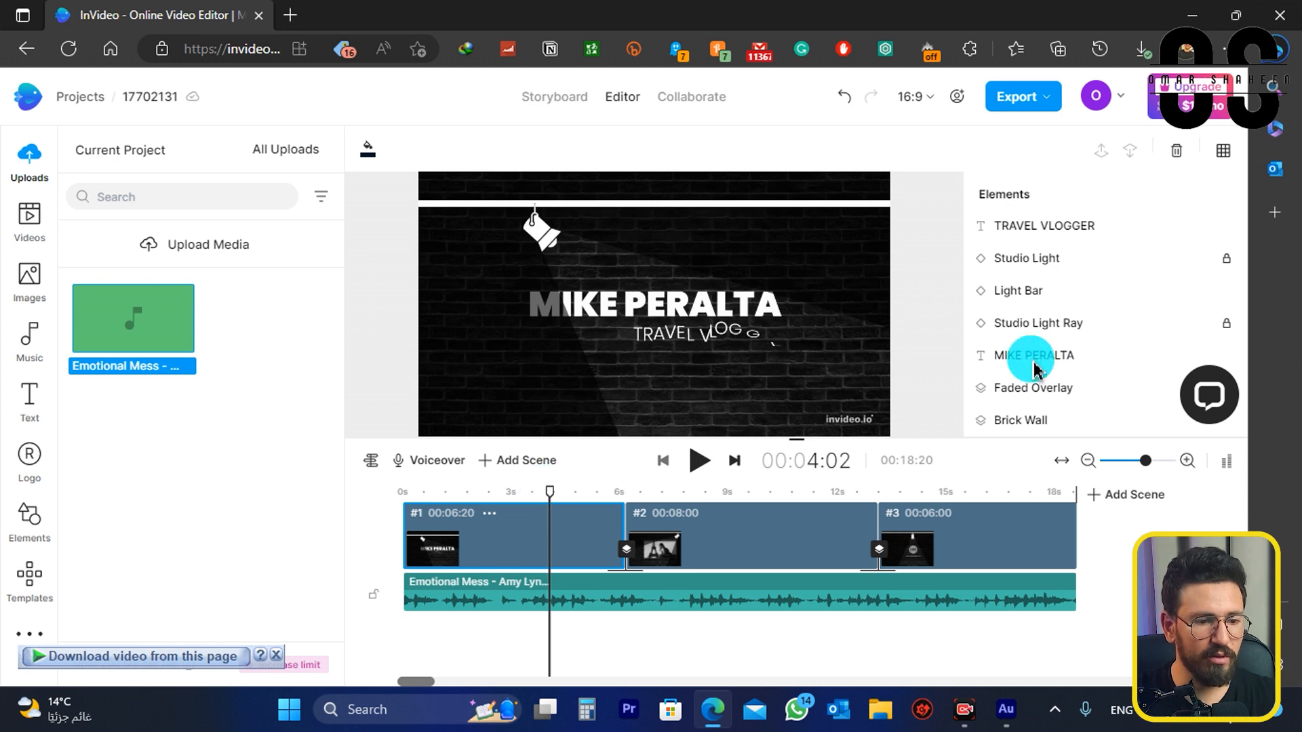
pyautogui.click(1047, 230)
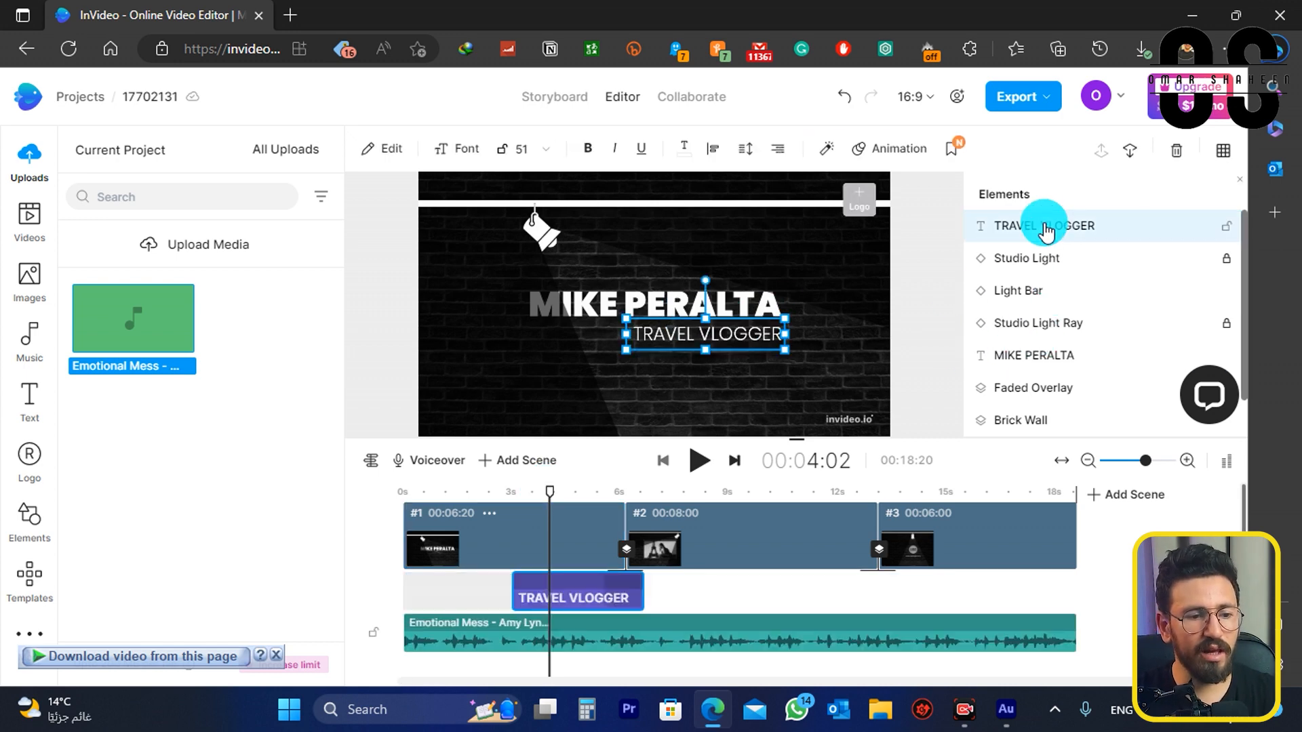
pyautogui.doubleClick(1046, 224)
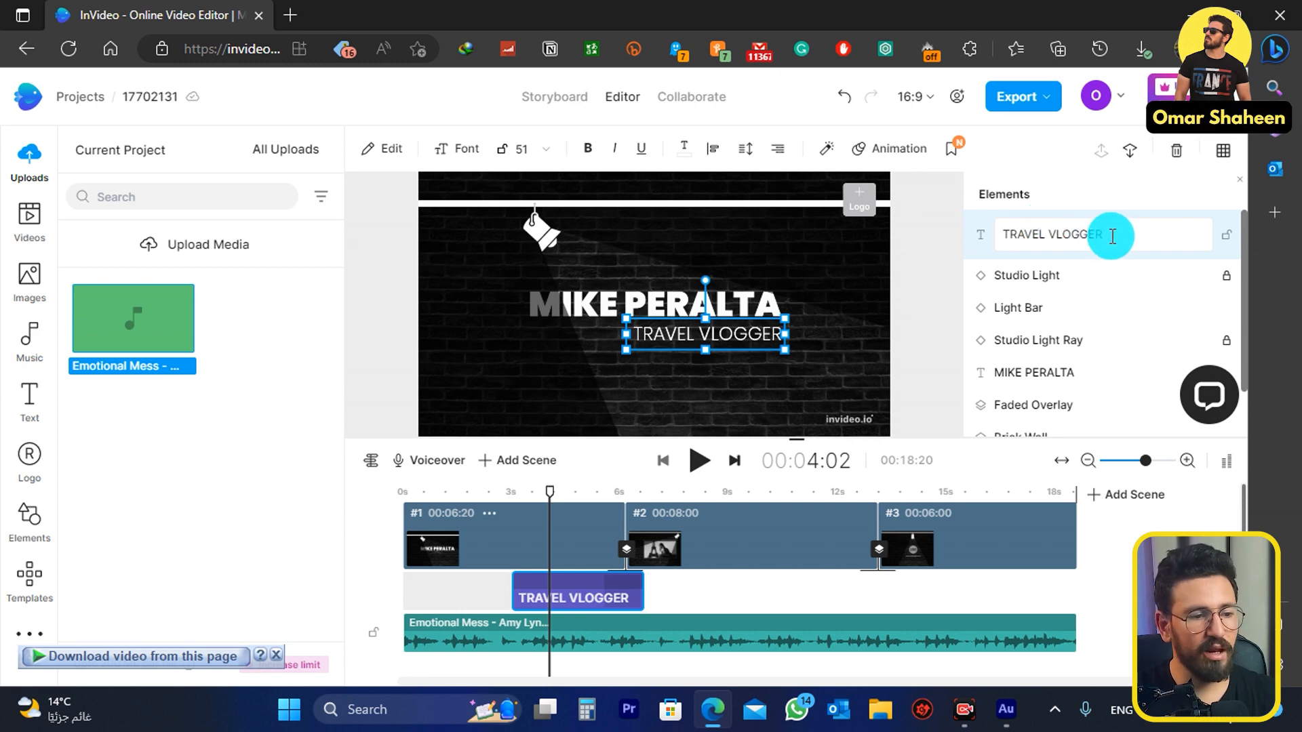
pyautogui.moveTo(1006, 236); pyautogui.dragTo(1006, 236)
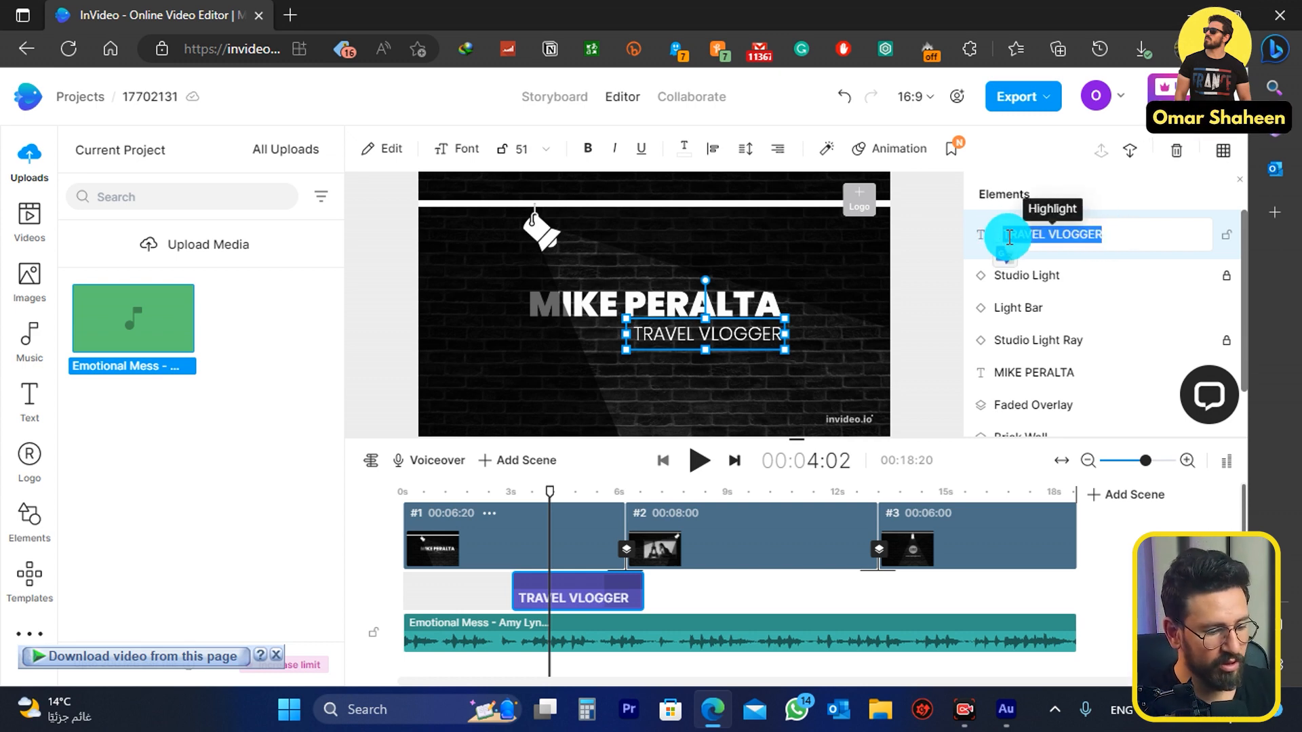
pyautogui.press('BackSpace')
pyautogui.write('Con')
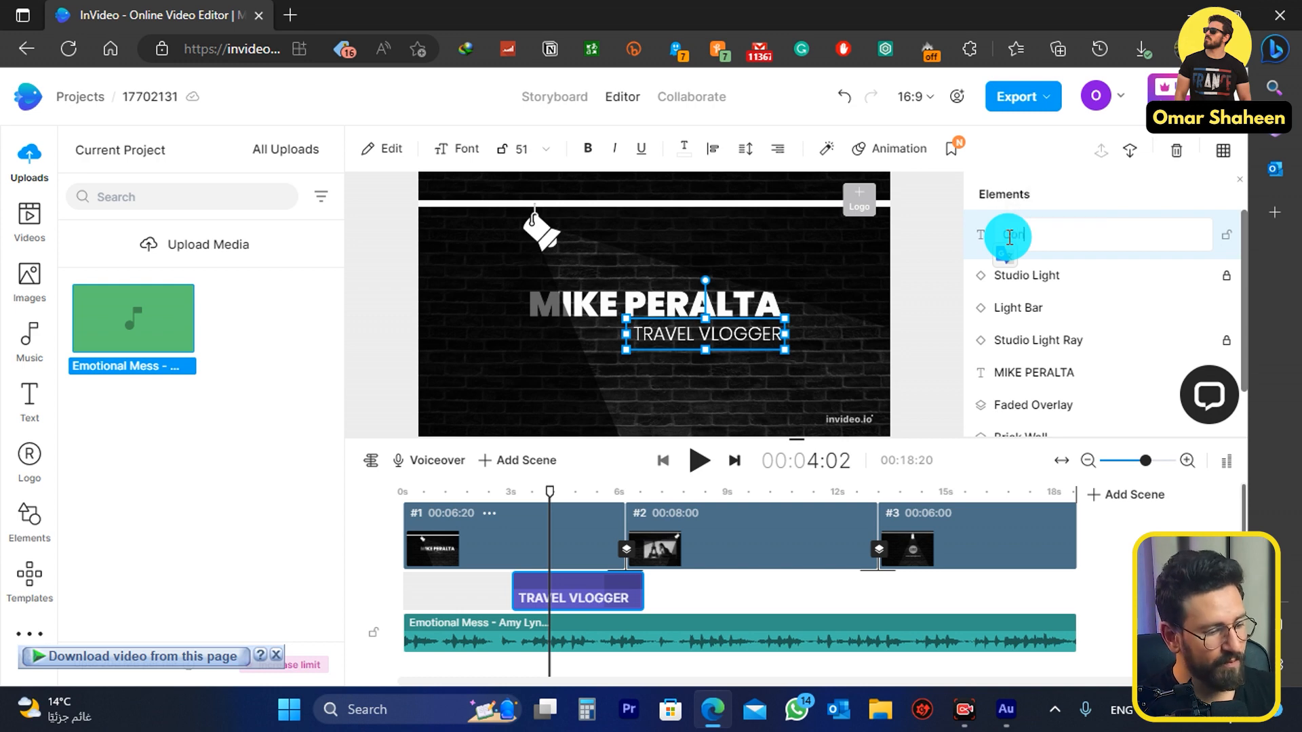
pyautogui.write('tent creator')
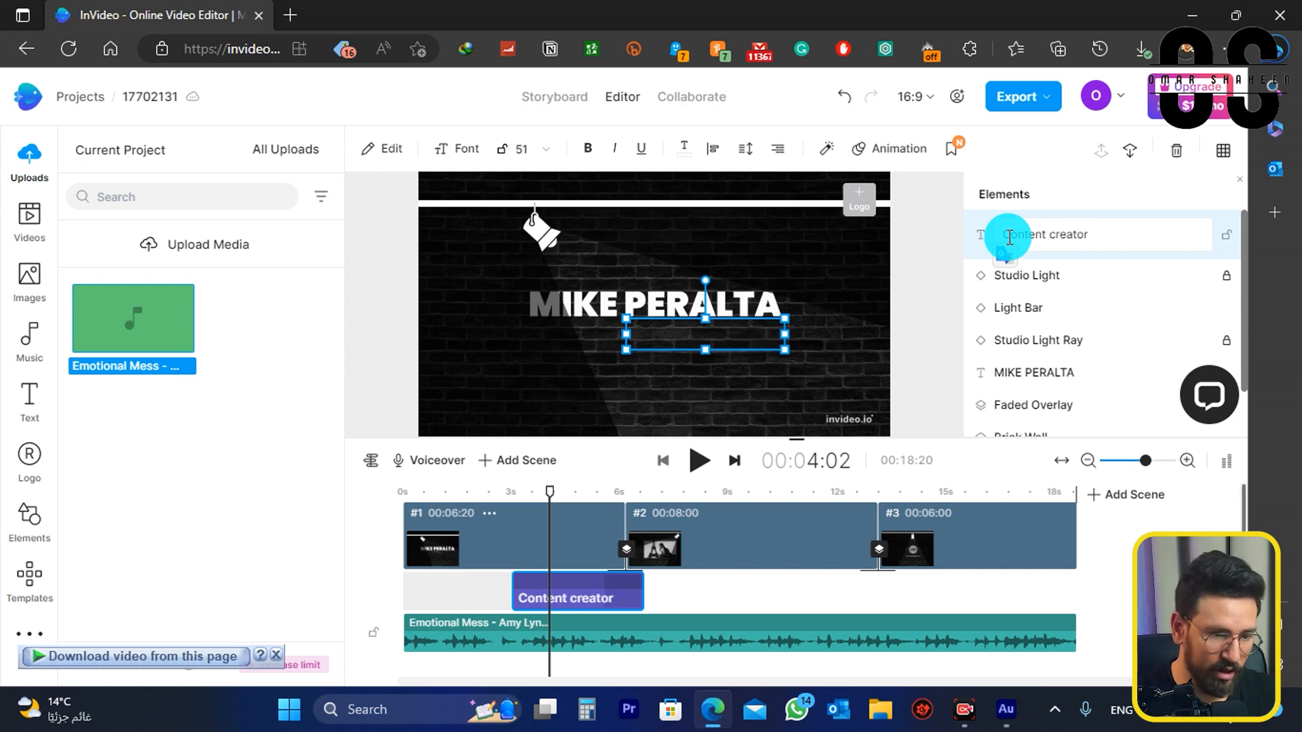
# Confirm the subtitle and change scene 1's main name title to the creator's own name
pyautogui.click(1031, 384)
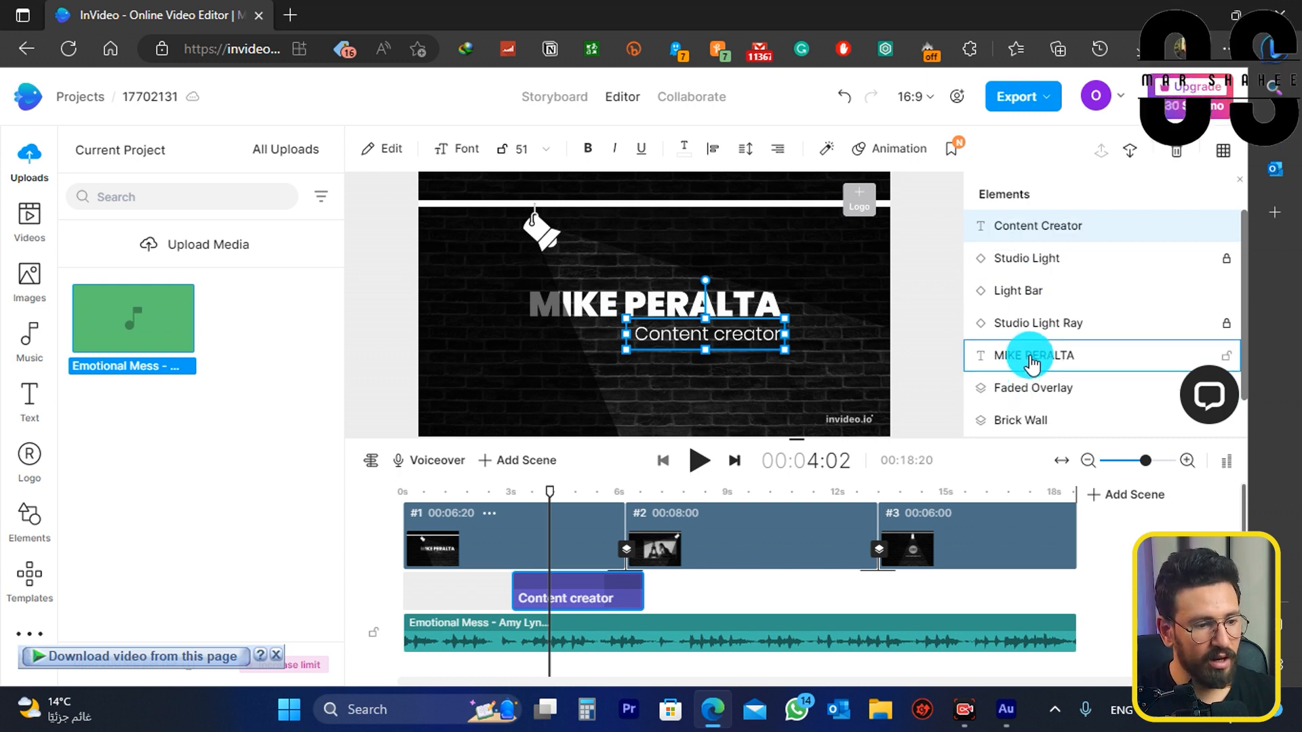
pyautogui.click(1033, 354)
pyautogui.doubleClick(1067, 358)
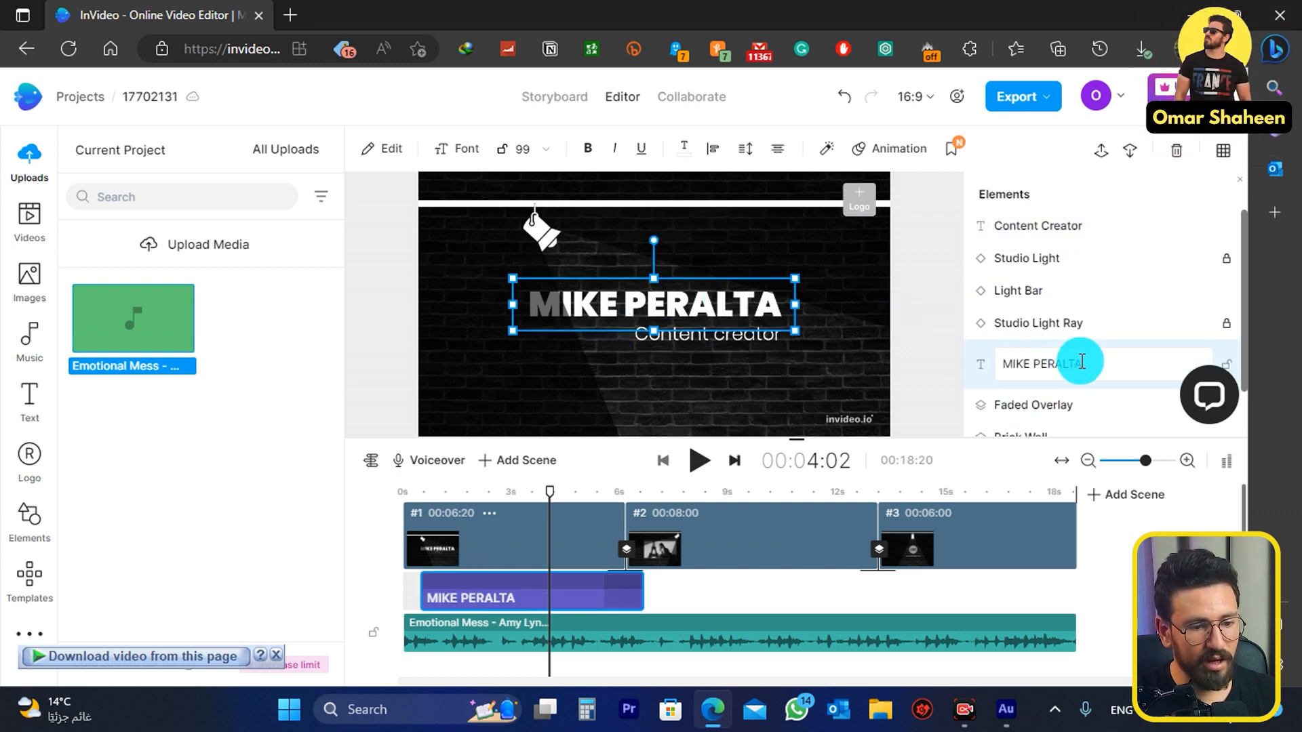
pyautogui.write('O')
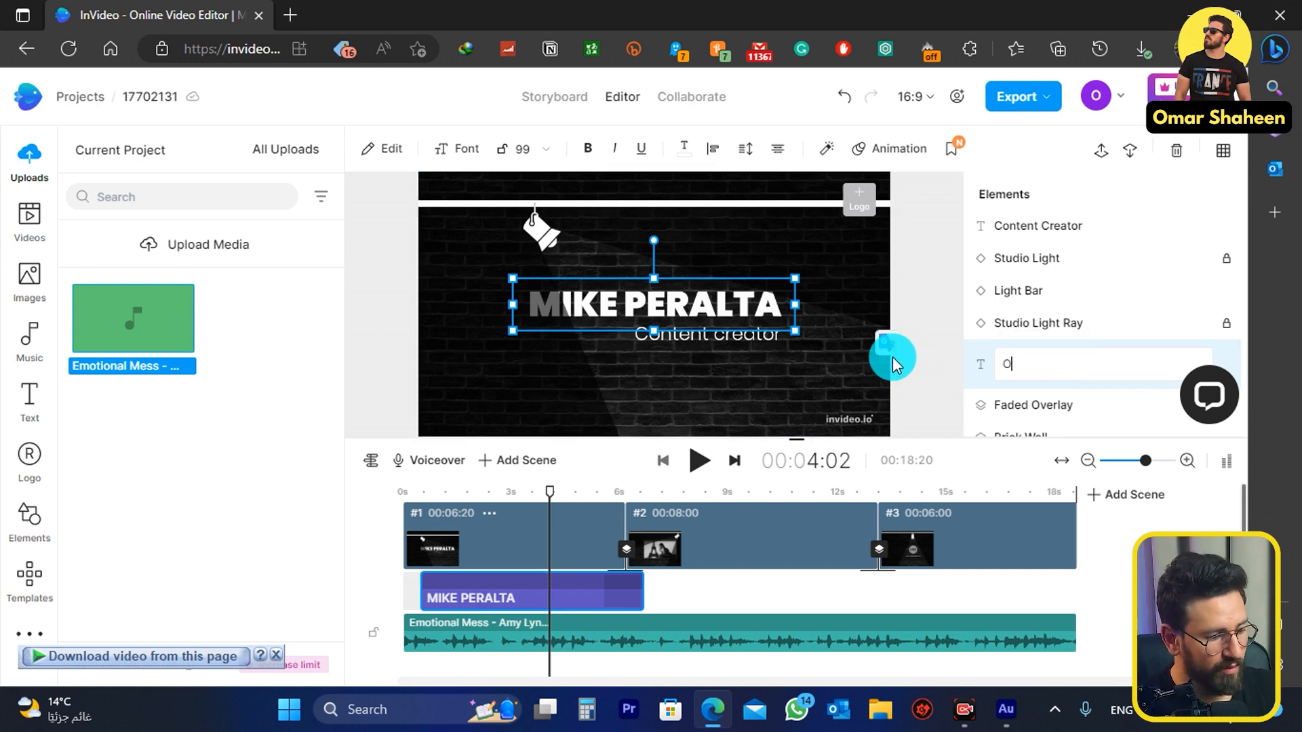
pyautogui.write('mar Shaheen')
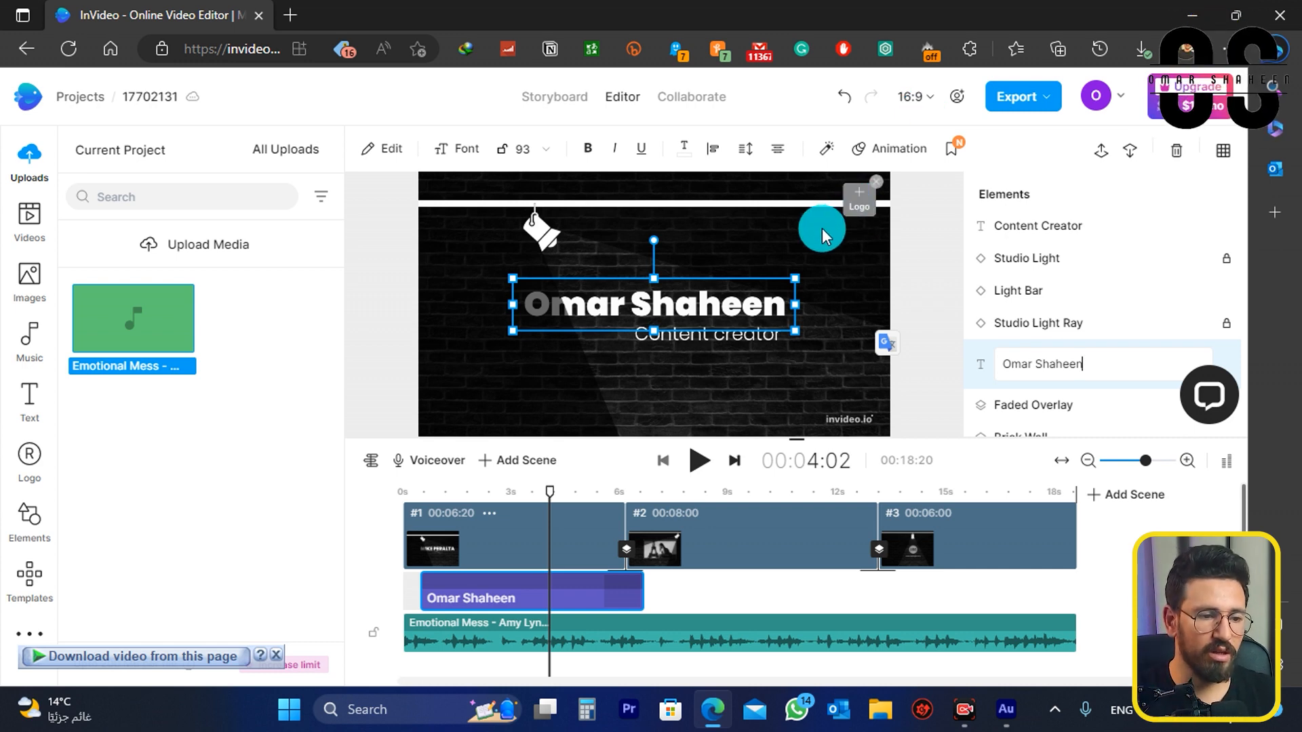
# Open scene 2 and select the video inside its presentation screen
pyautogui.click(708, 557)
pyautogui.click(611, 392)
pyautogui.click(628, 313)
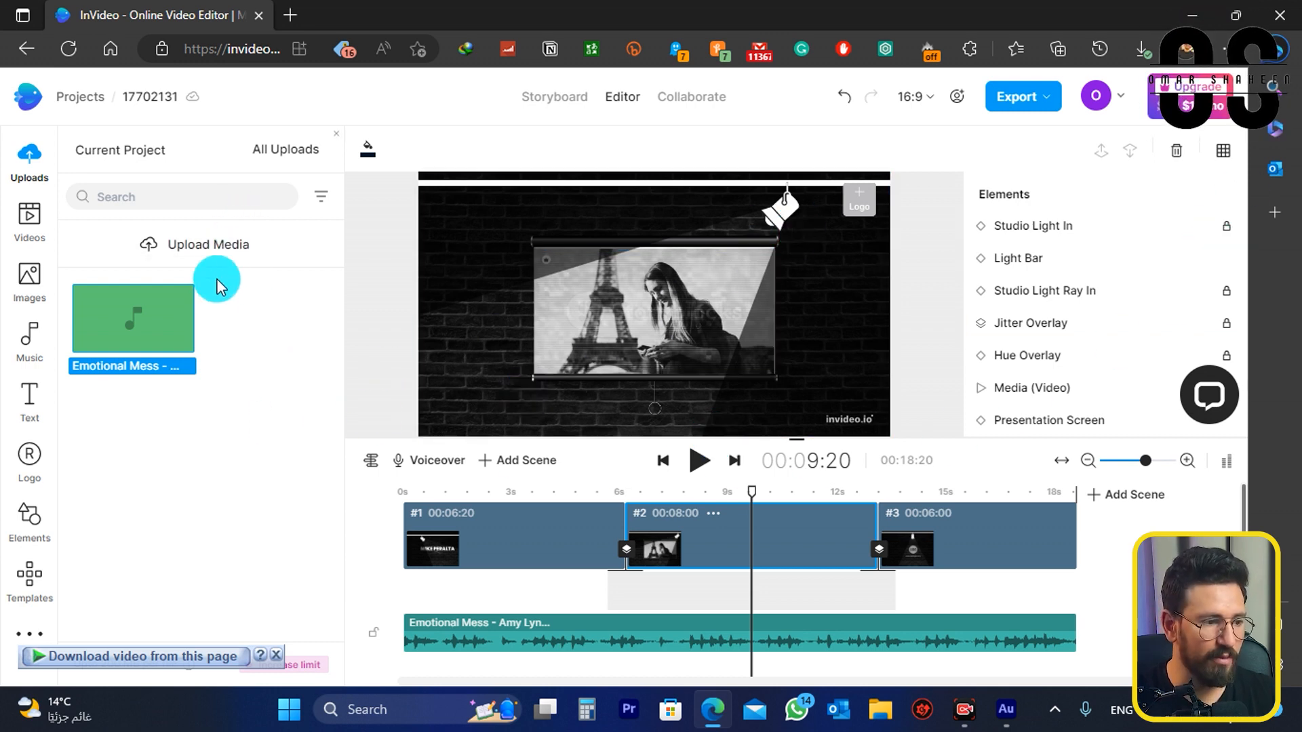
# Upload a PNG image and drag it onto scene 2's presentation screen
pyautogui.click(227, 248)
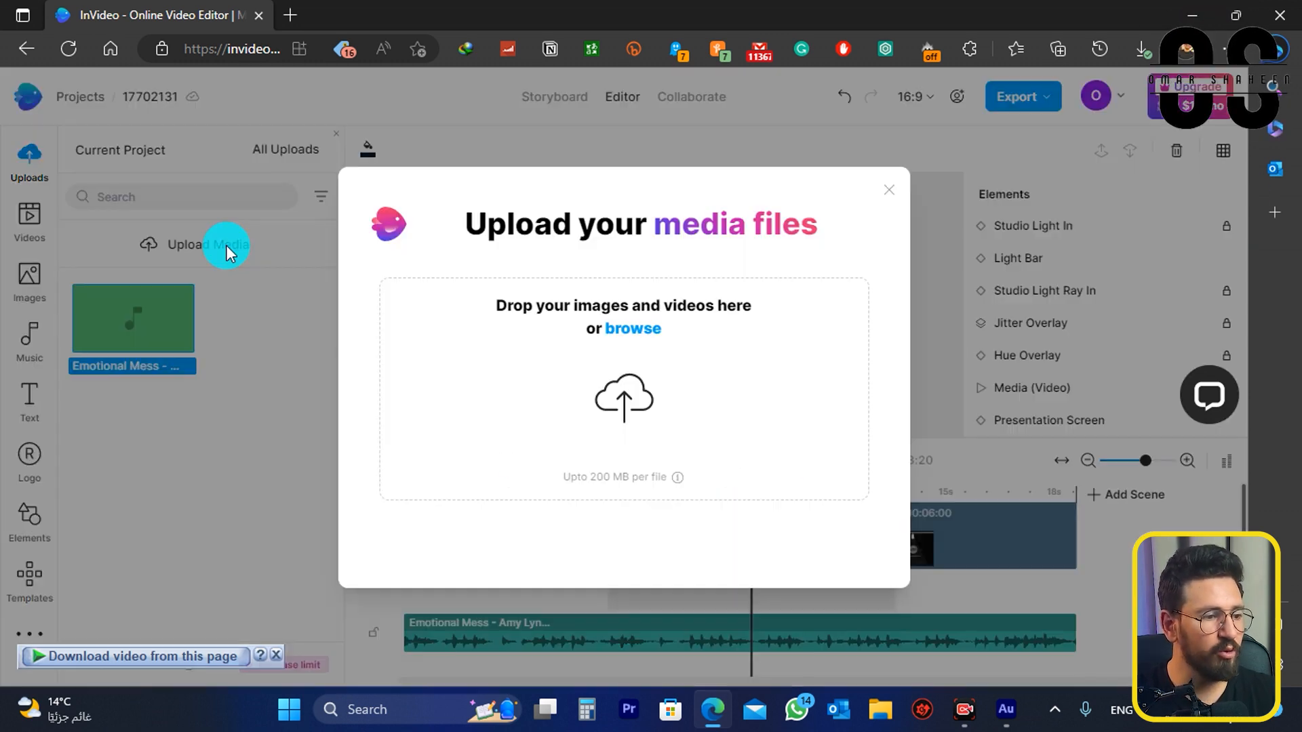
pyautogui.click(636, 336)
pyautogui.doubleClick(569, 333)
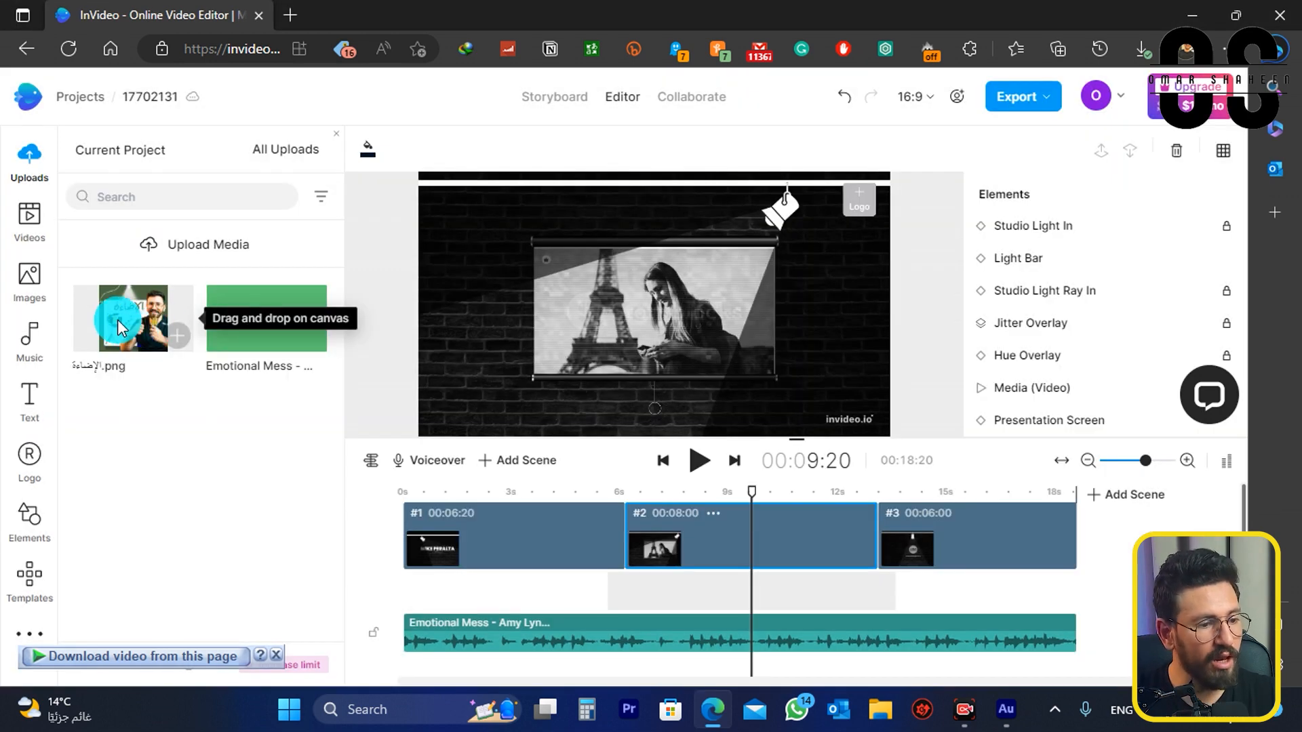
pyautogui.moveTo(119, 328); pyautogui.dragTo(571, 334)
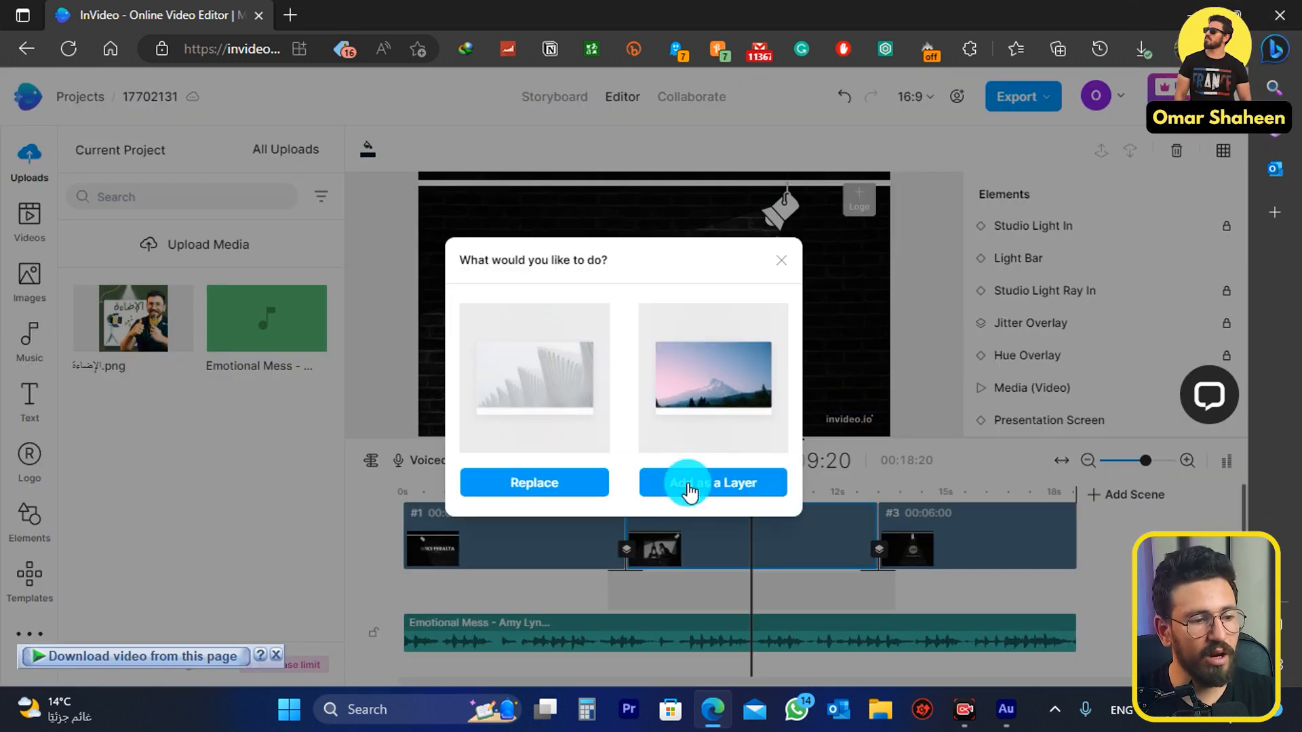
# Replace scene 2's screen video with the uploaded image, then preview scene 3
pyautogui.click(550, 482)
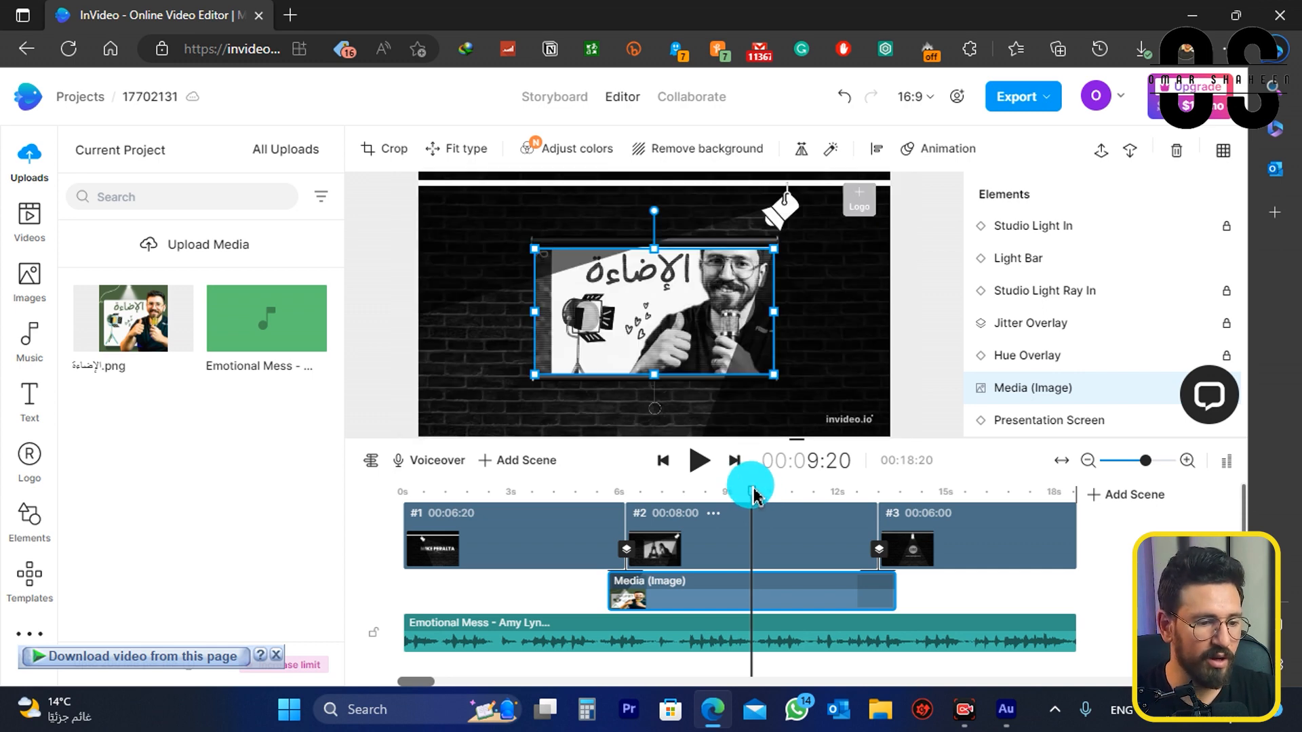
pyautogui.click(950, 493)
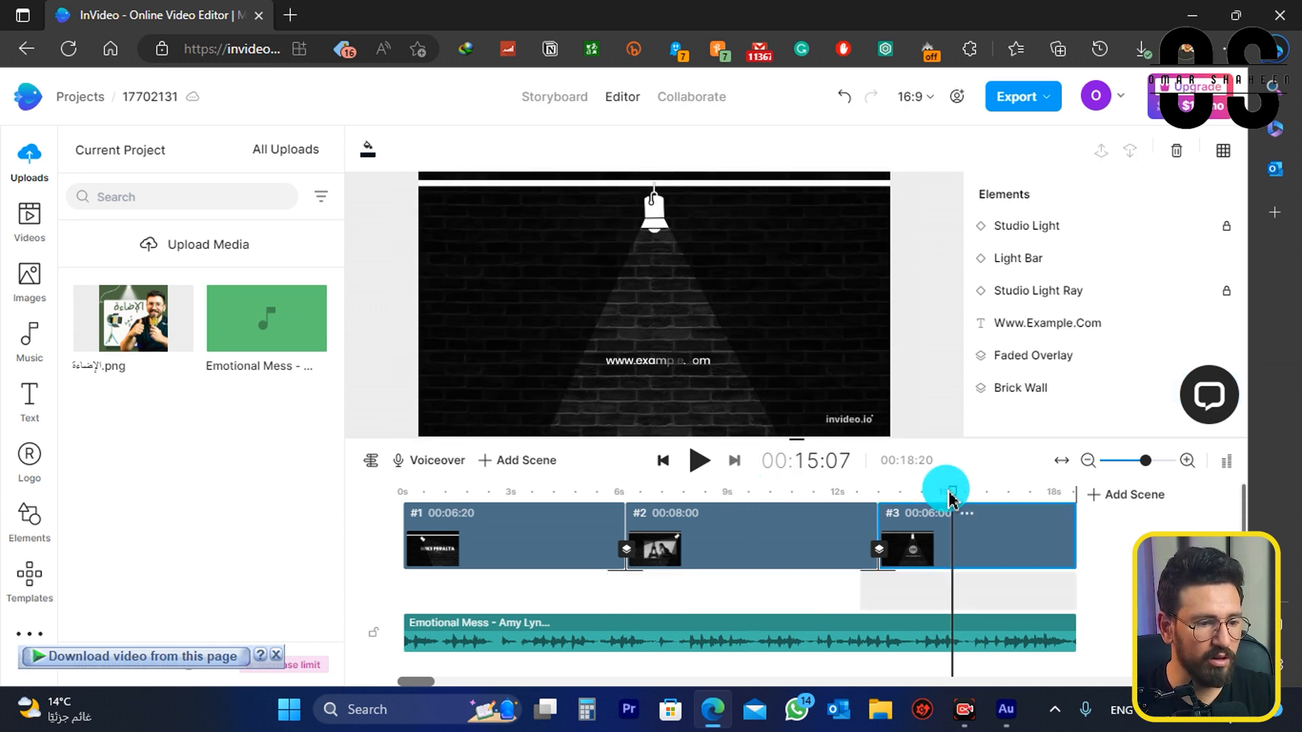
# Replace the social handle under scene 3's logo placeholder with the creator's website address
pyautogui.moveTo(950, 493); pyautogui.dragTo(1024, 490)
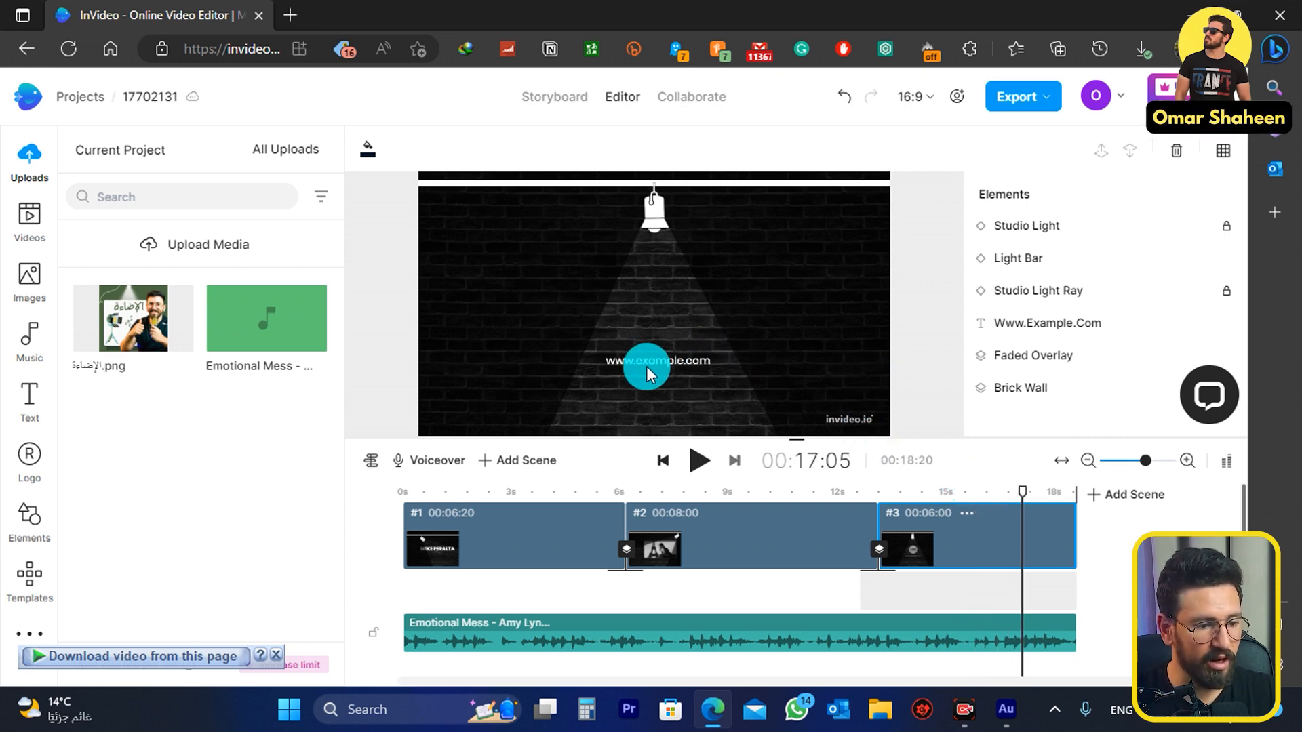
pyautogui.click(1039, 330)
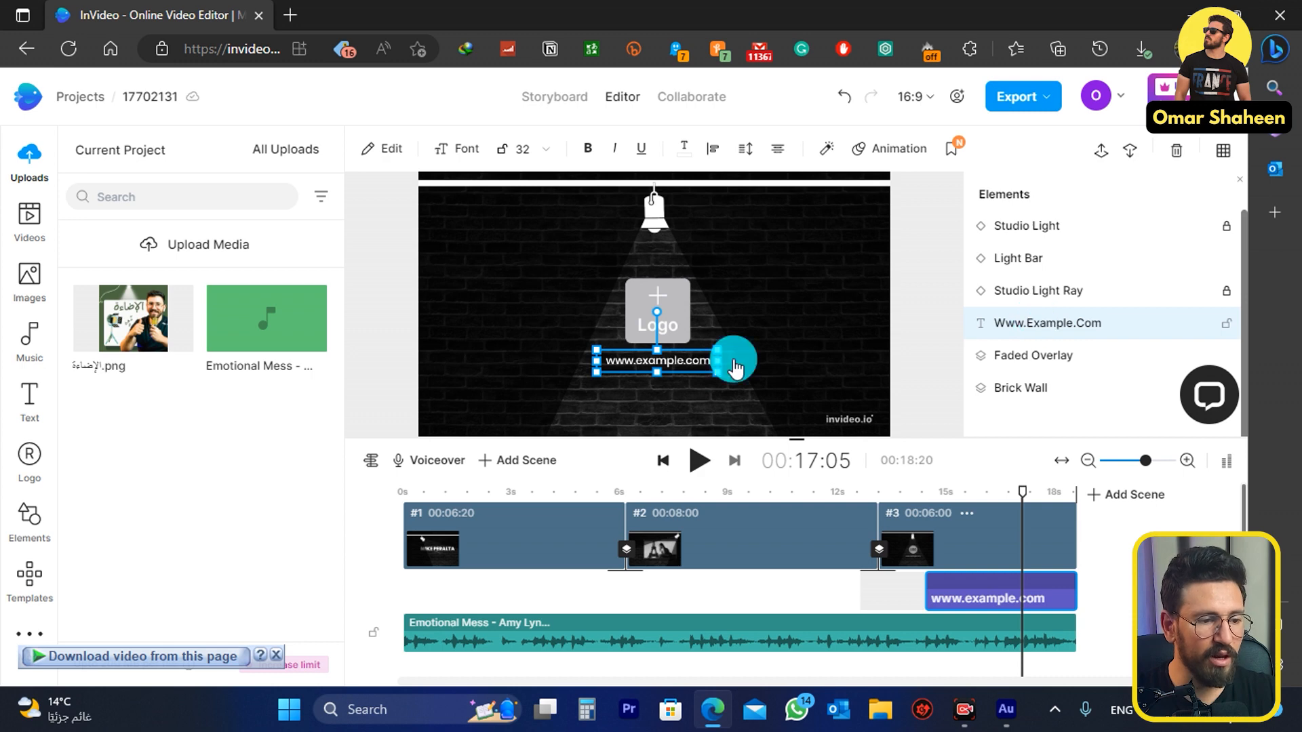
pyautogui.doubleClick(1056, 330)
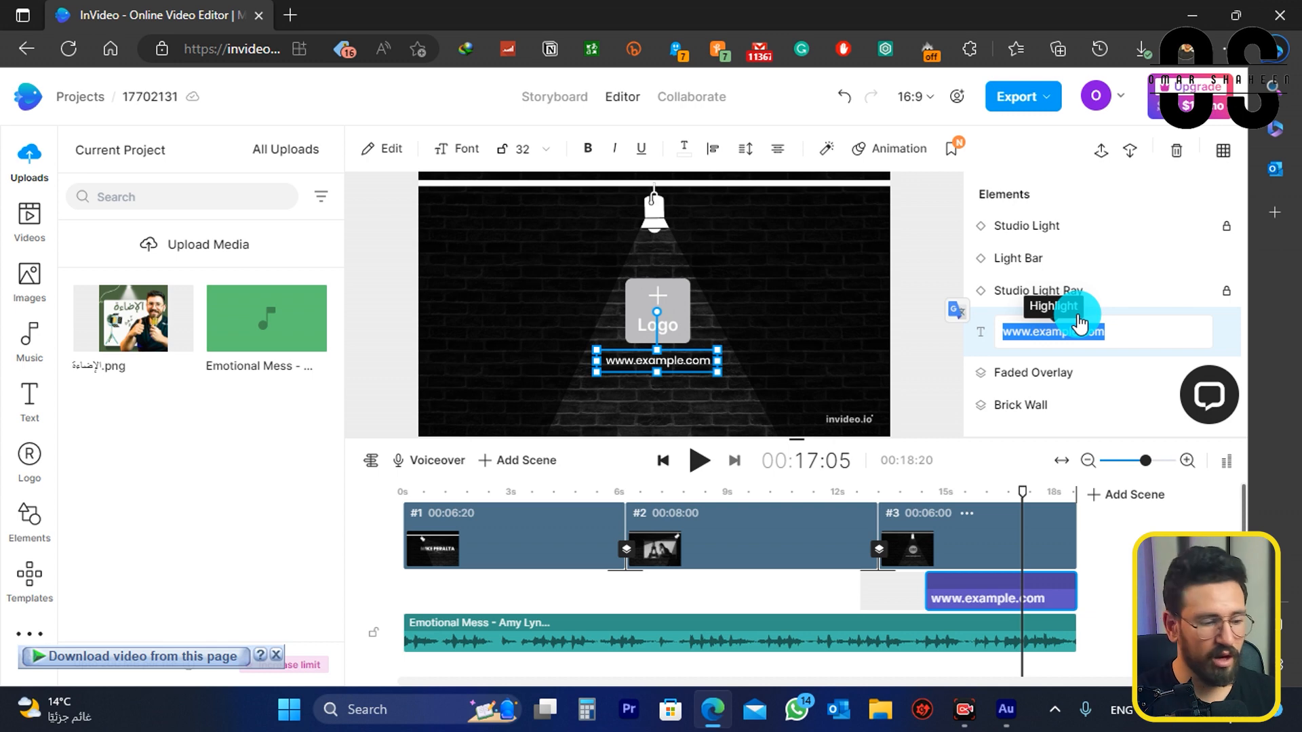
pyautogui.write('WWW.O')
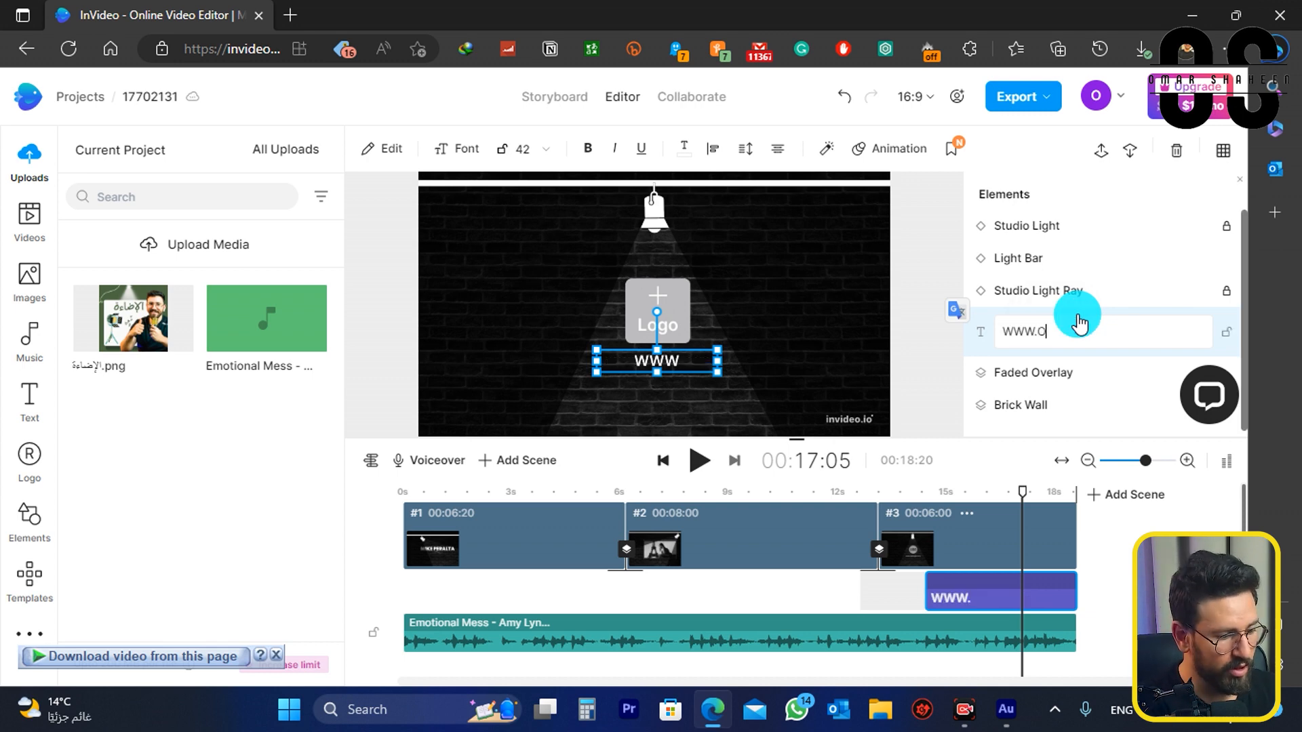
pyautogui.write('MARSHAHEEN10.COM')
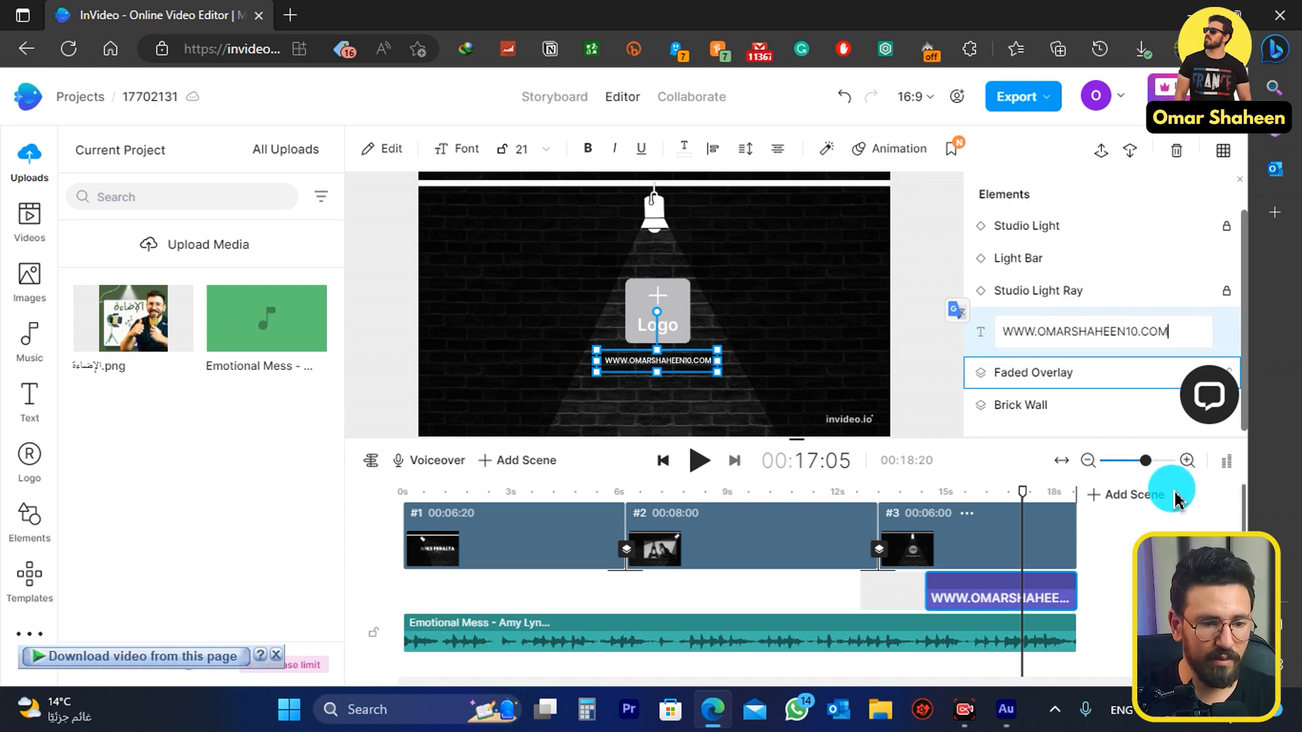
pyautogui.doubleClick(1184, 331)
pyautogui.hotkey('ctrl', 'c')
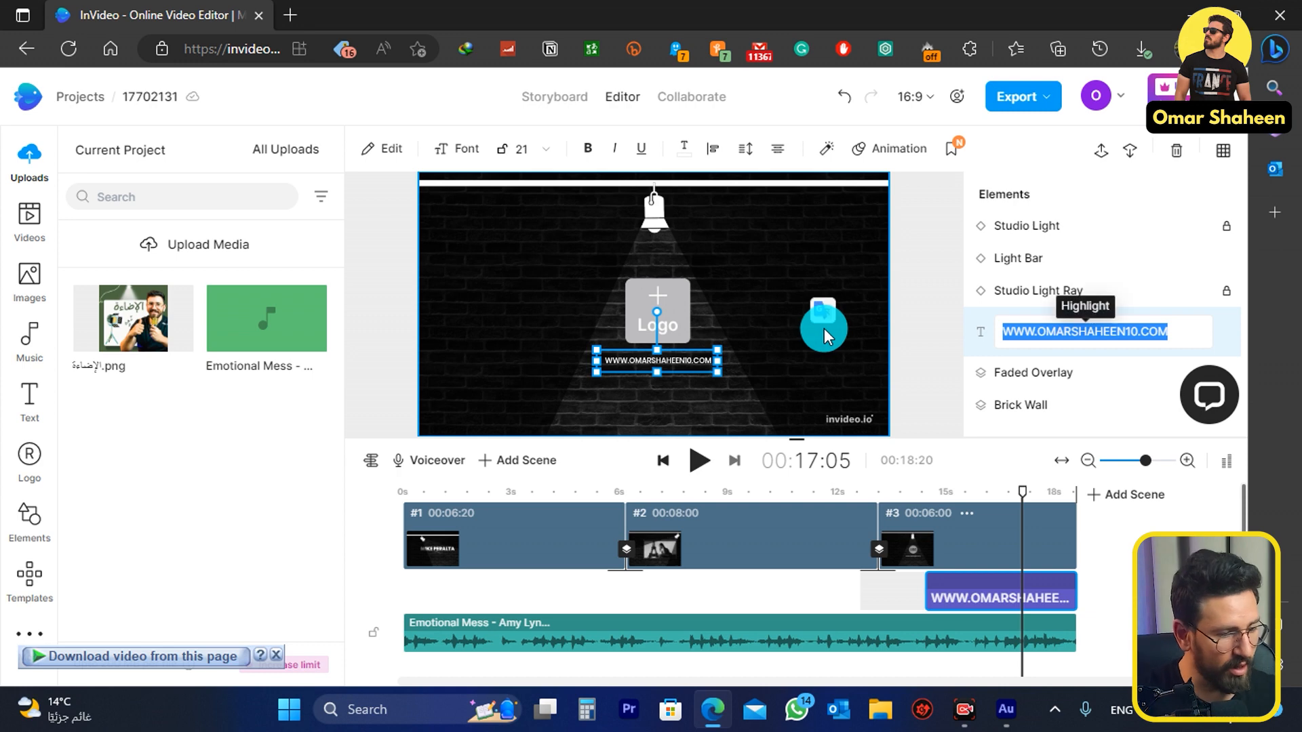
pyautogui.press('BackSpace')
pyautogui.write('@o')
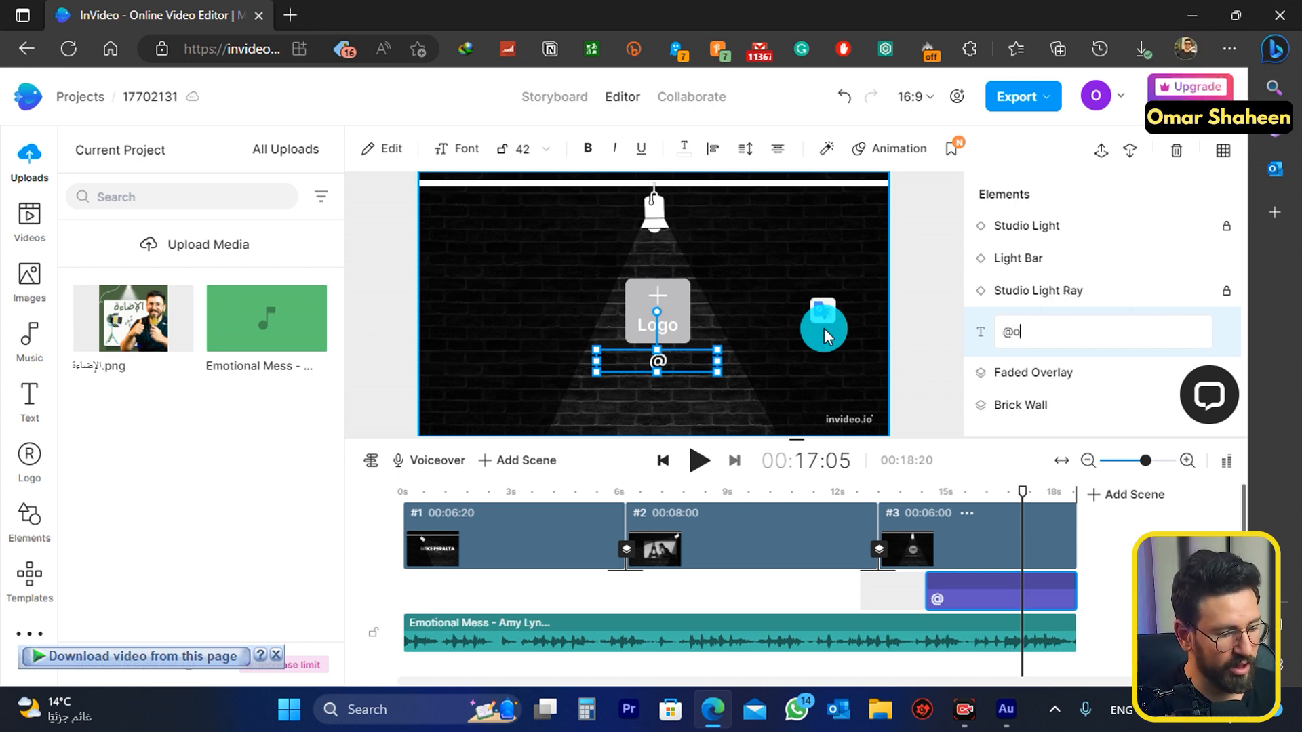
pyautogui.write('marshaheen')
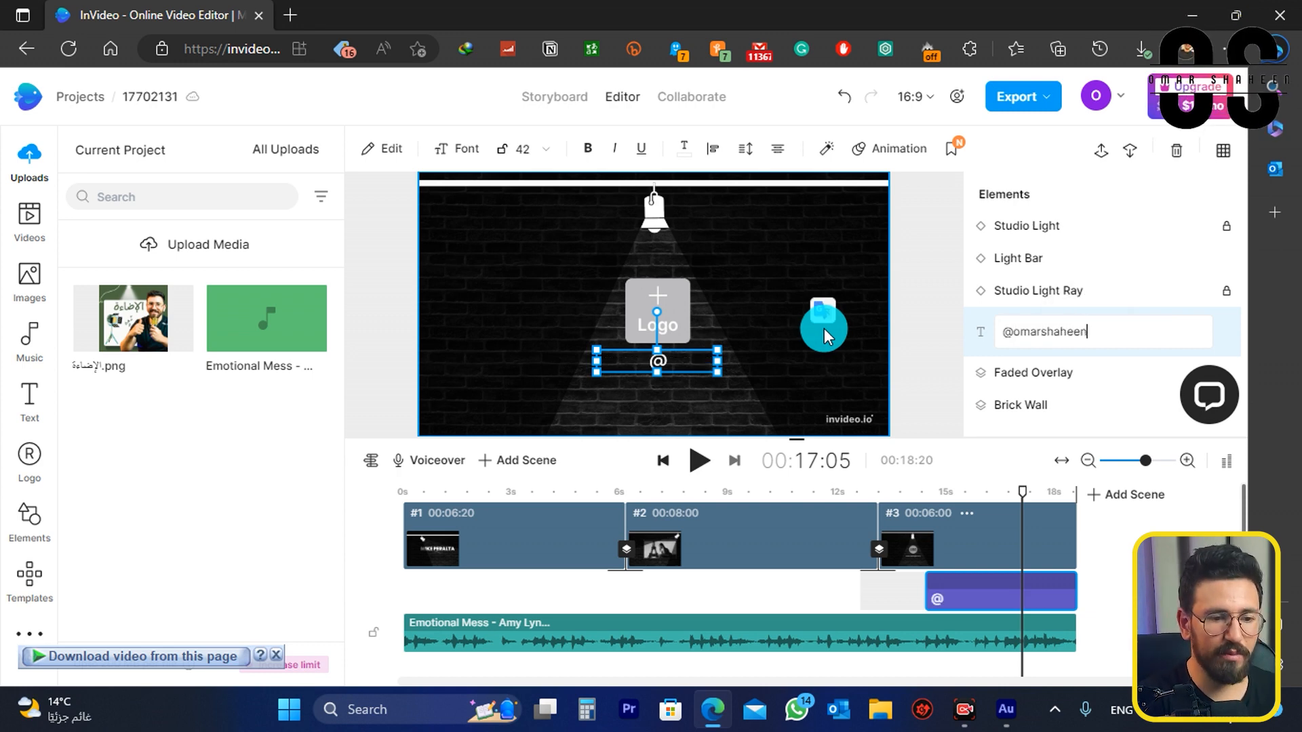
pyautogui.write('10')
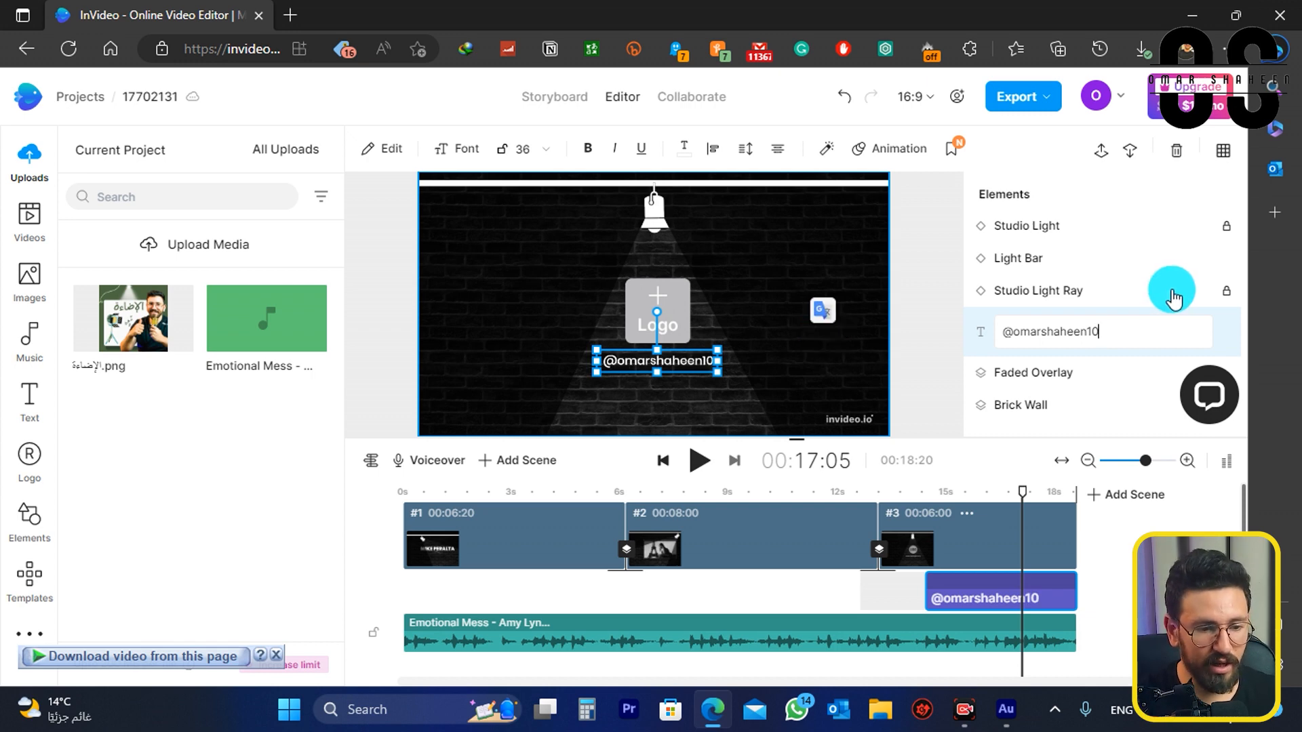
pyautogui.moveTo(1120, 325); pyautogui.dragTo(973, 339)
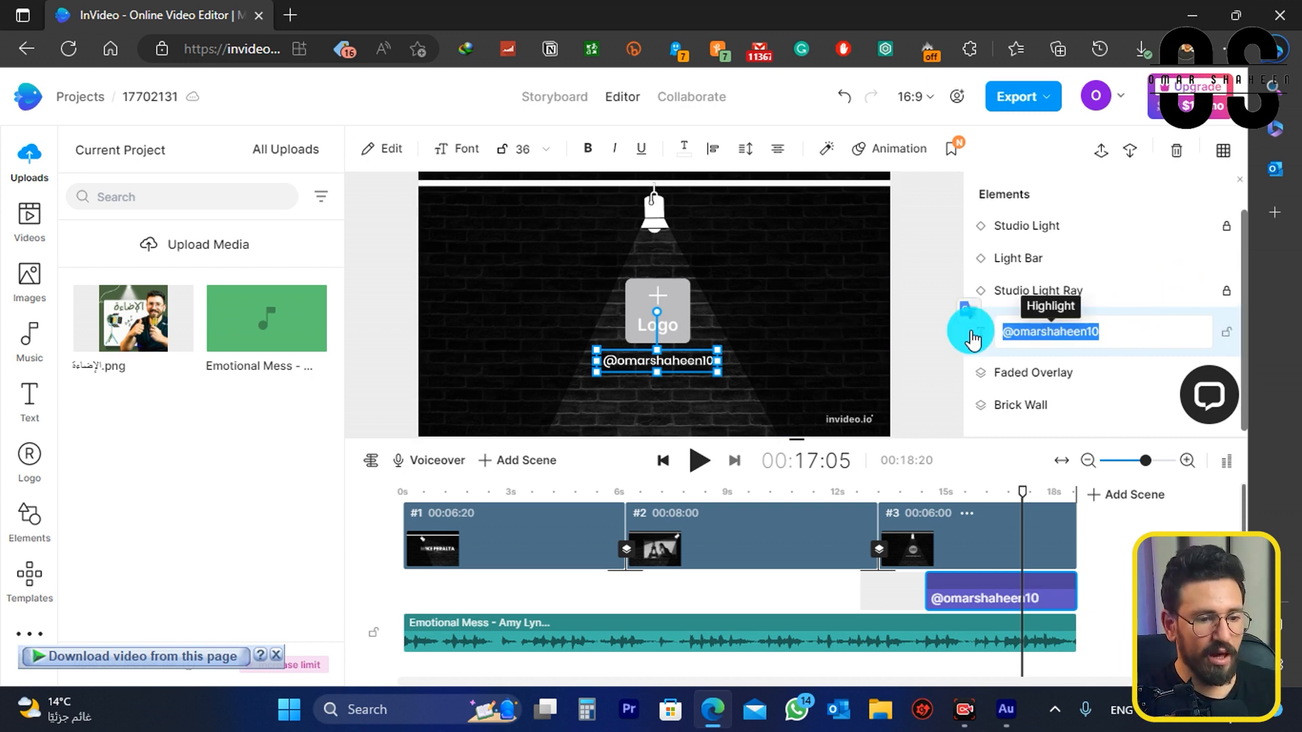
pyautogui.hotkey('ctrl', 'v')
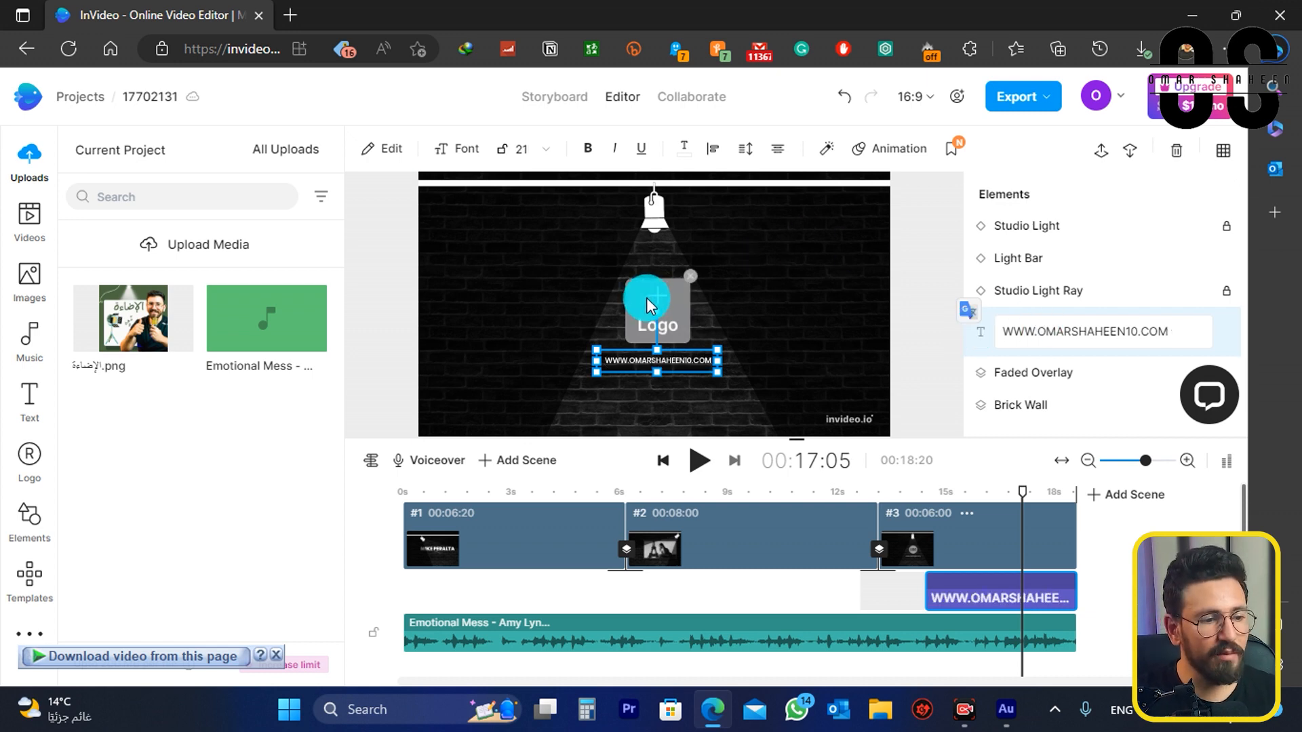
pyautogui.click(645, 298)
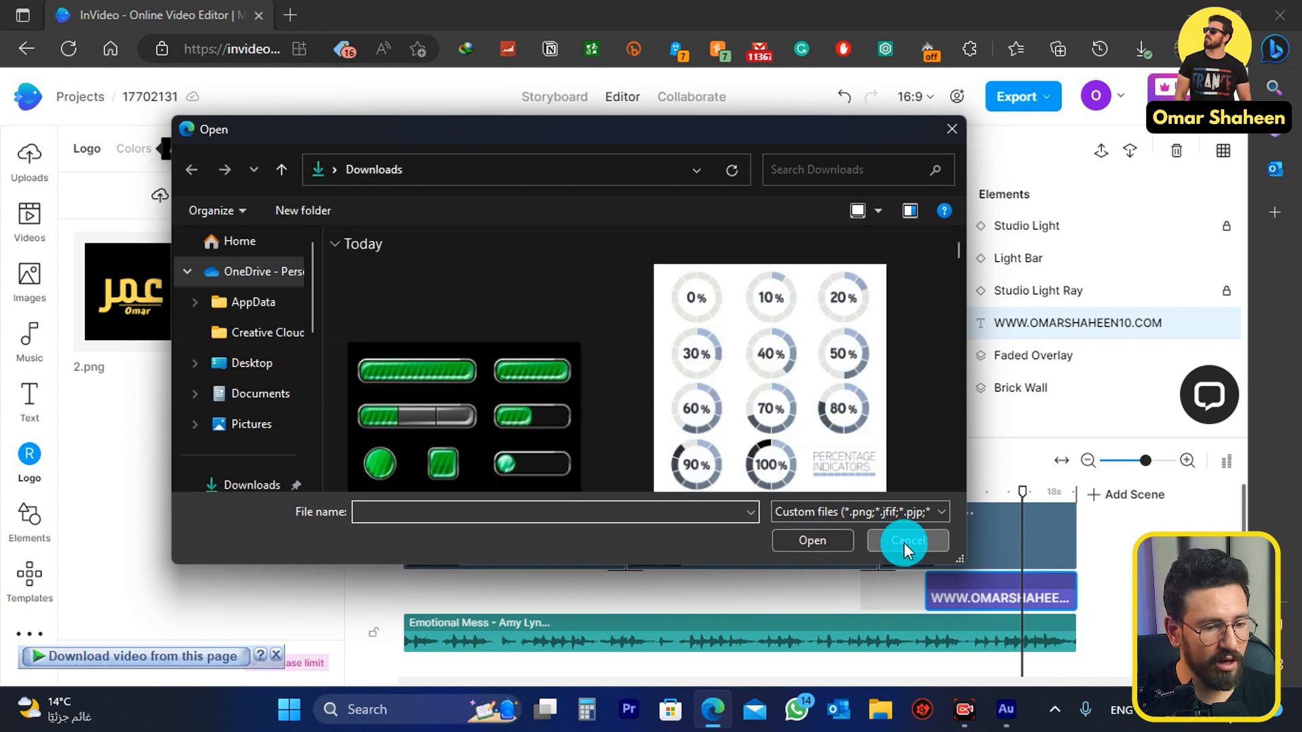
# Put the 2.png logo on scene 3's Logo placeholder and play the video from the start
pyautogui.click(905, 543)
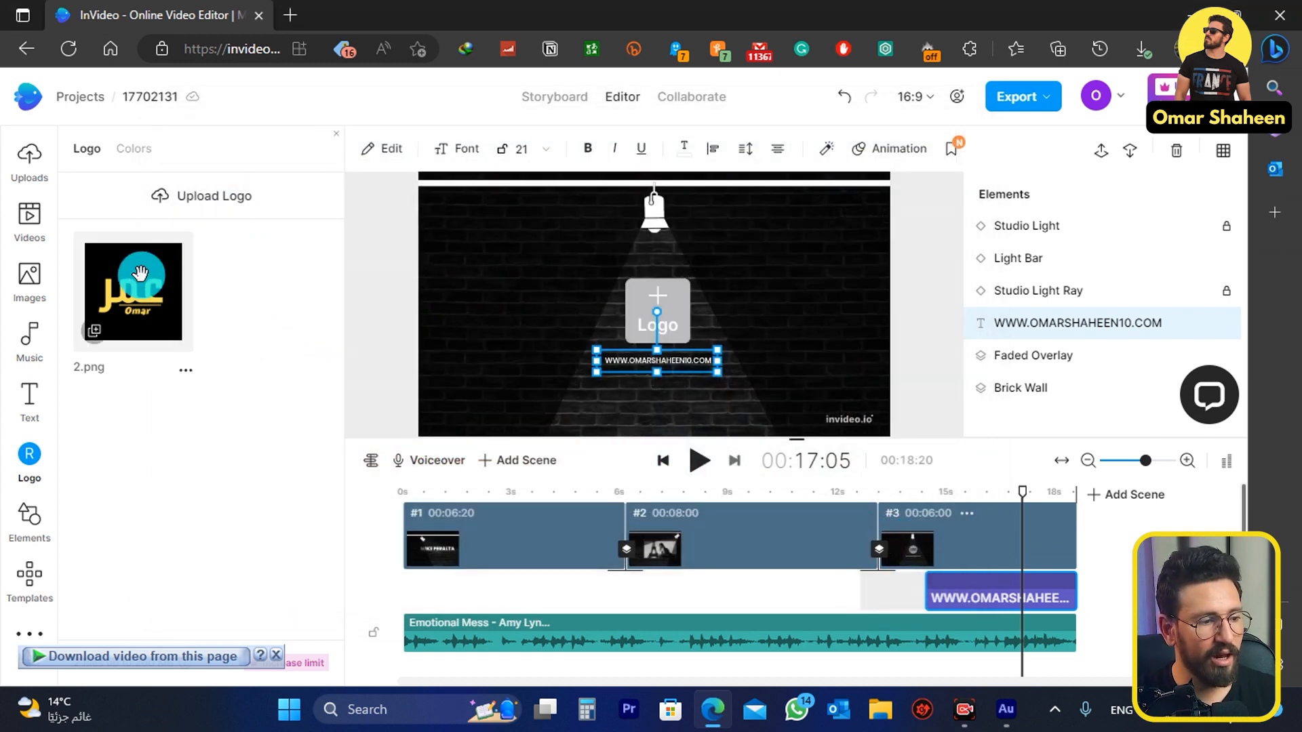
pyautogui.click(135, 301)
pyautogui.moveTo(124, 301); pyautogui.dragTo(652, 307)
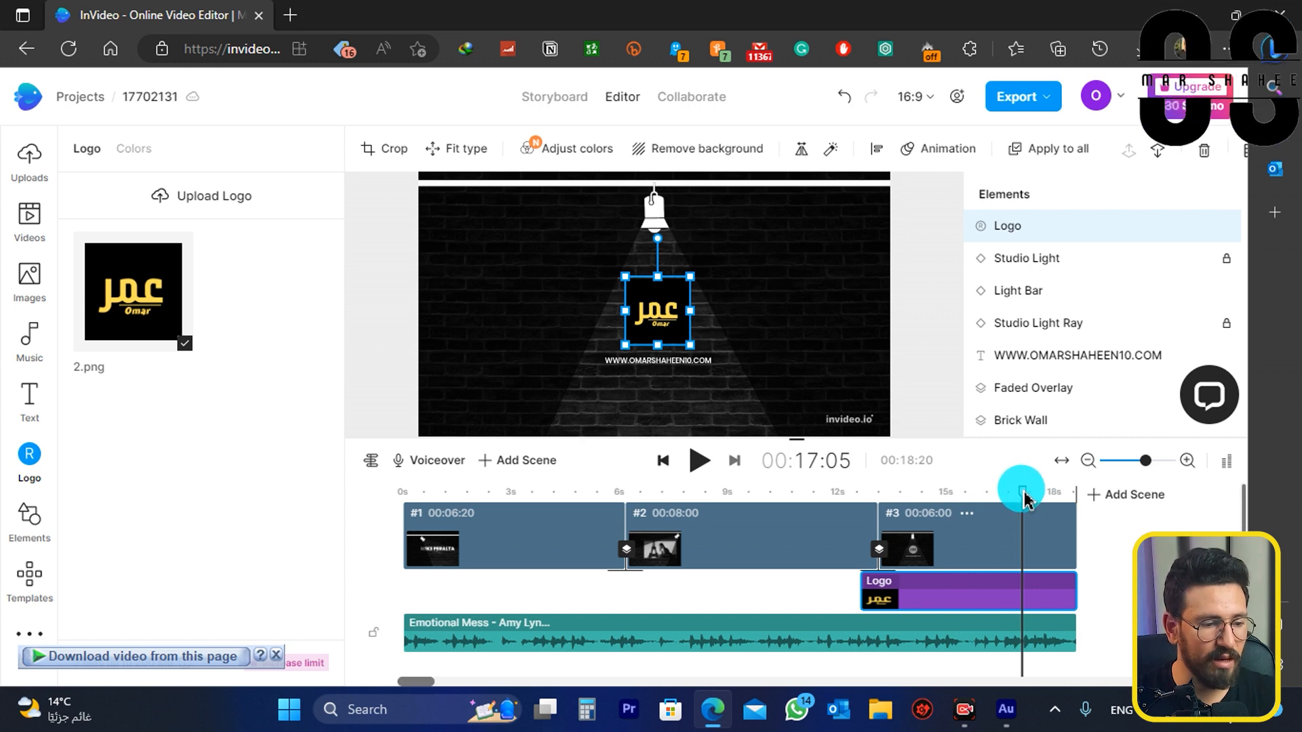
pyautogui.moveTo(1024, 498); pyautogui.dragTo(369, 474)
pyautogui.click(698, 464)
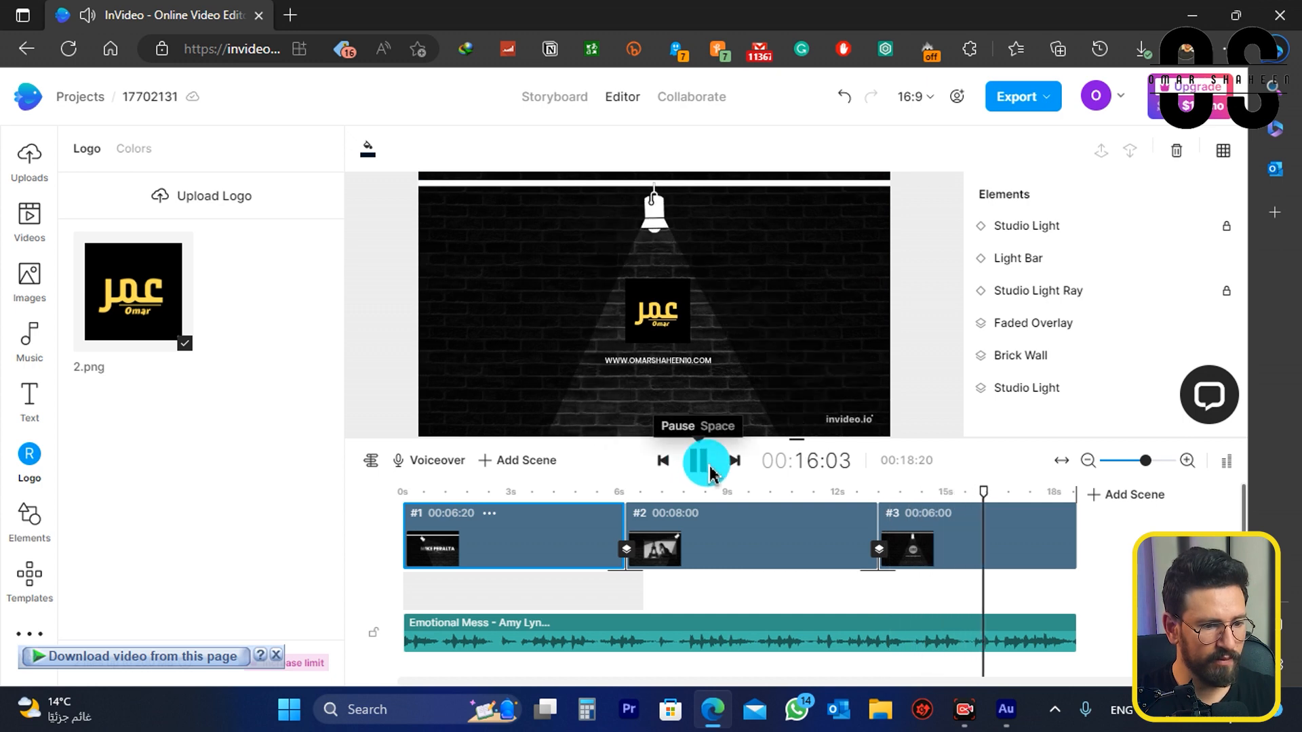
# Stop playback and move the playhead to 00:04:08 in scene 1
pyautogui.click(661, 460)
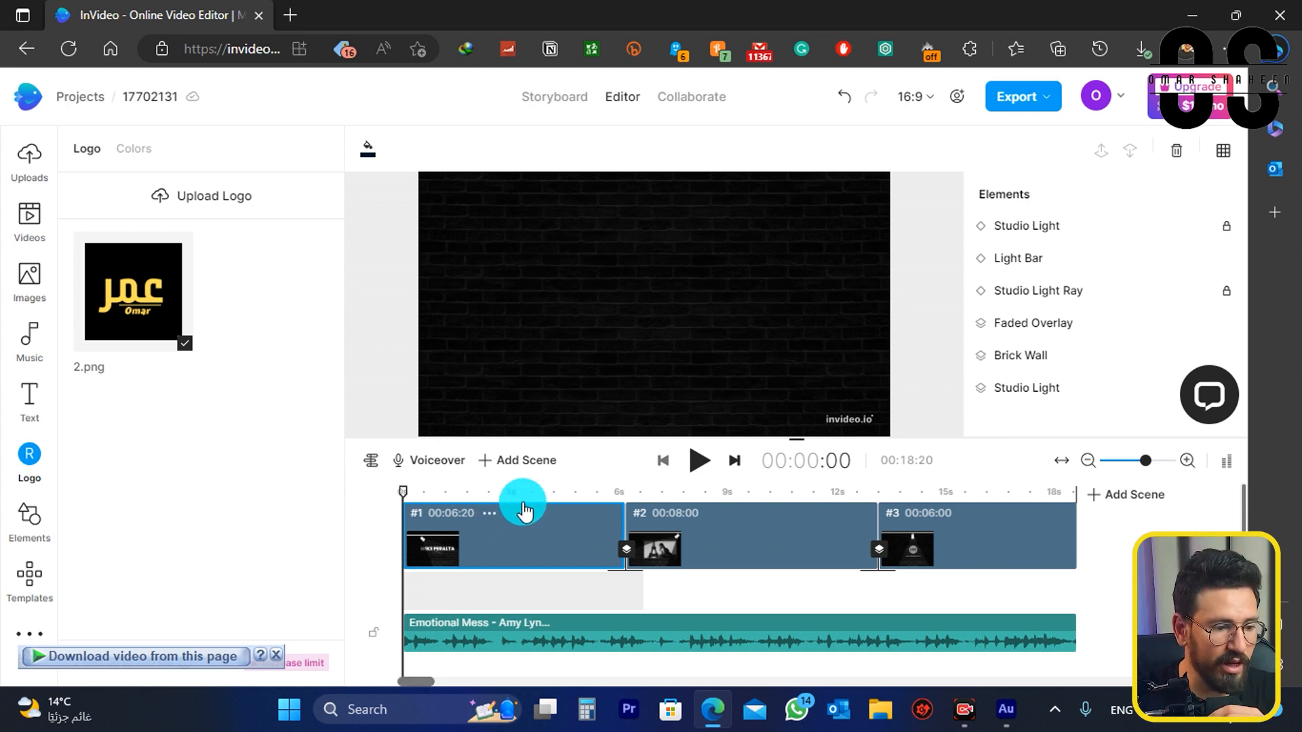
pyautogui.click(554, 491)
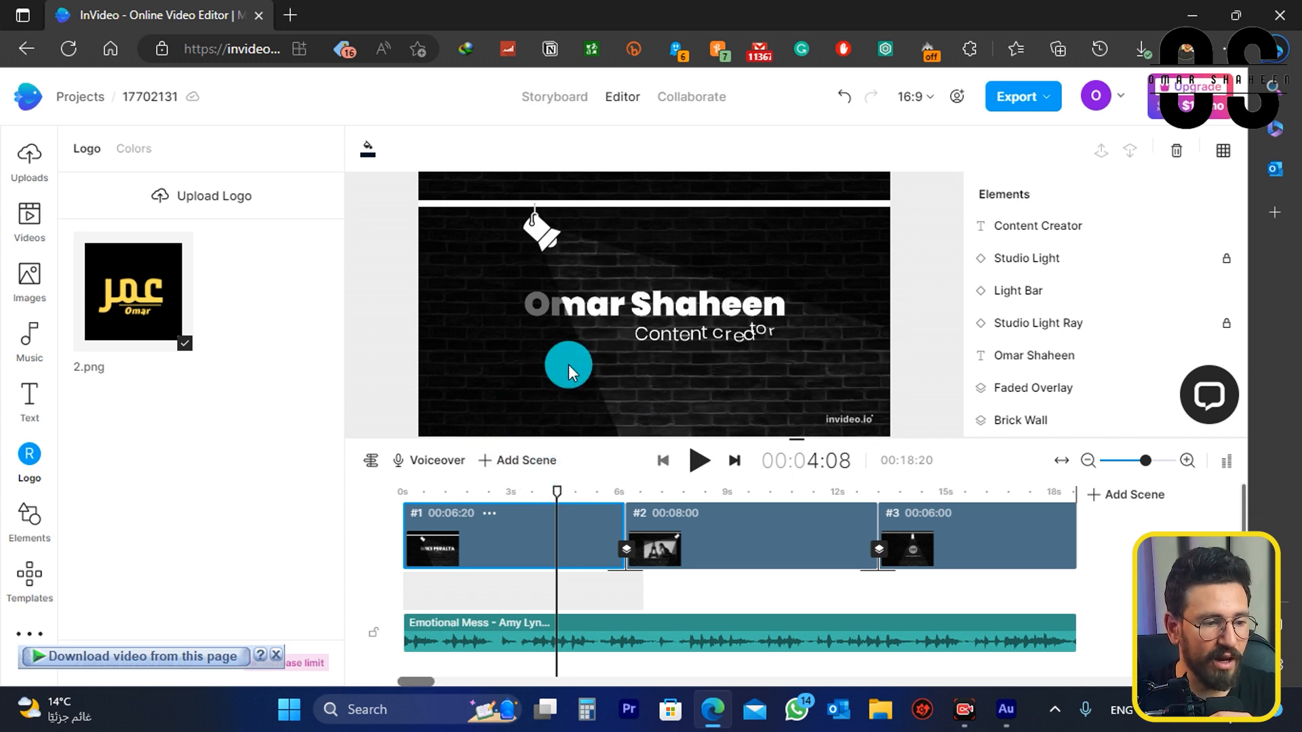
# Set scene 1's name title to Abington Bold at font size 104
pyautogui.click(1031, 352)
pyautogui.click(378, 149)
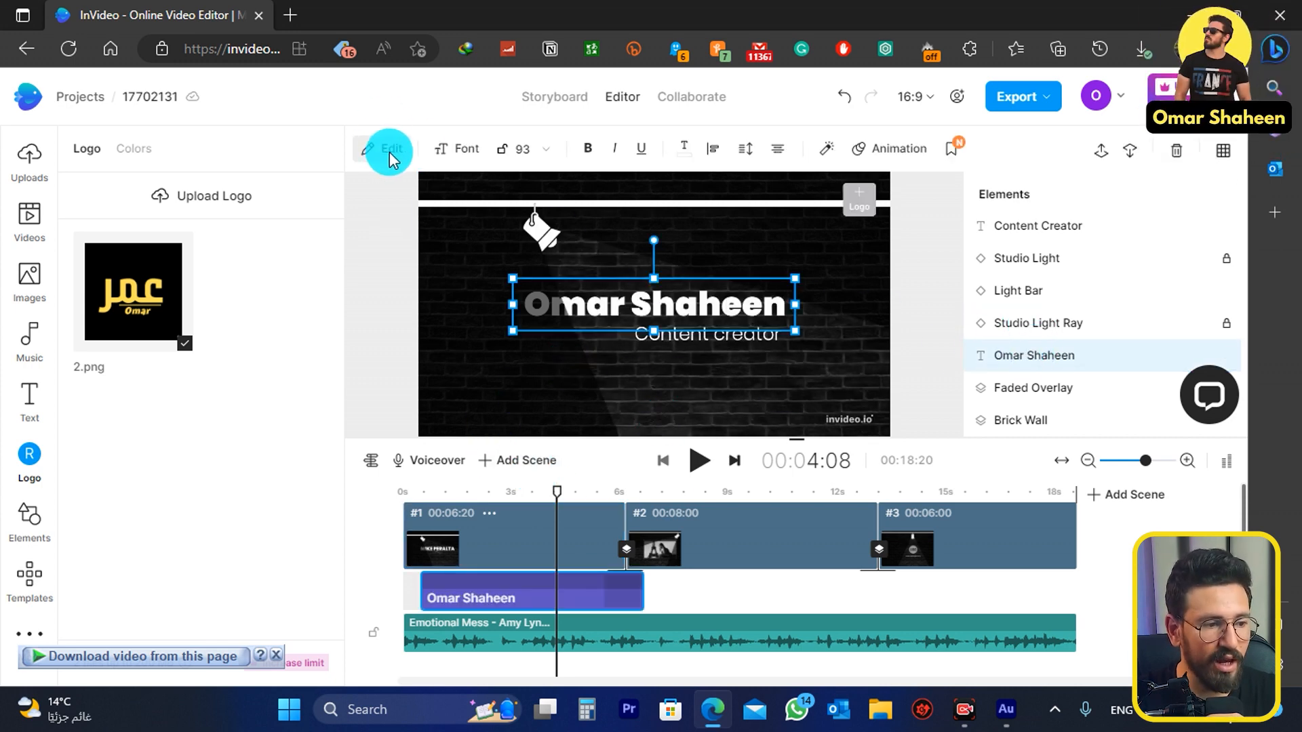
pyautogui.click(450, 148)
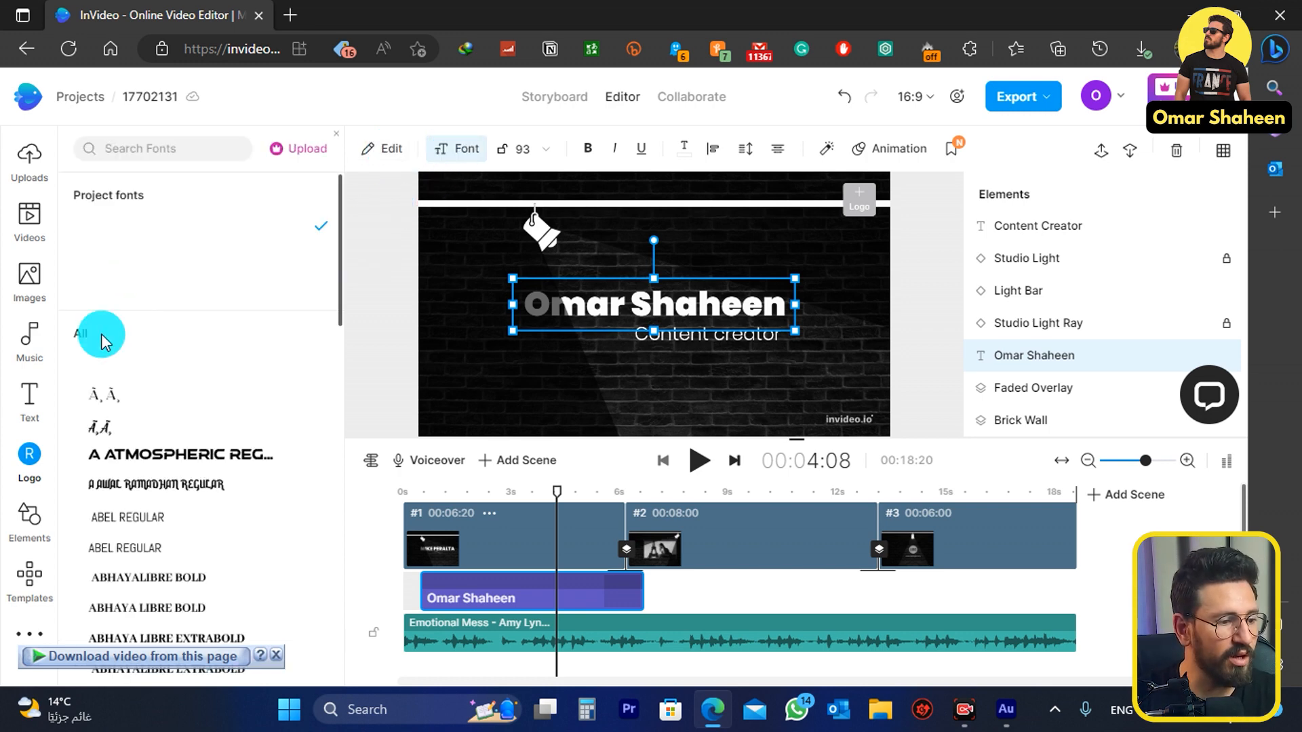
pyautogui.scroll(-2, 102, 400)
pyautogui.scroll(-3, 105, 418)
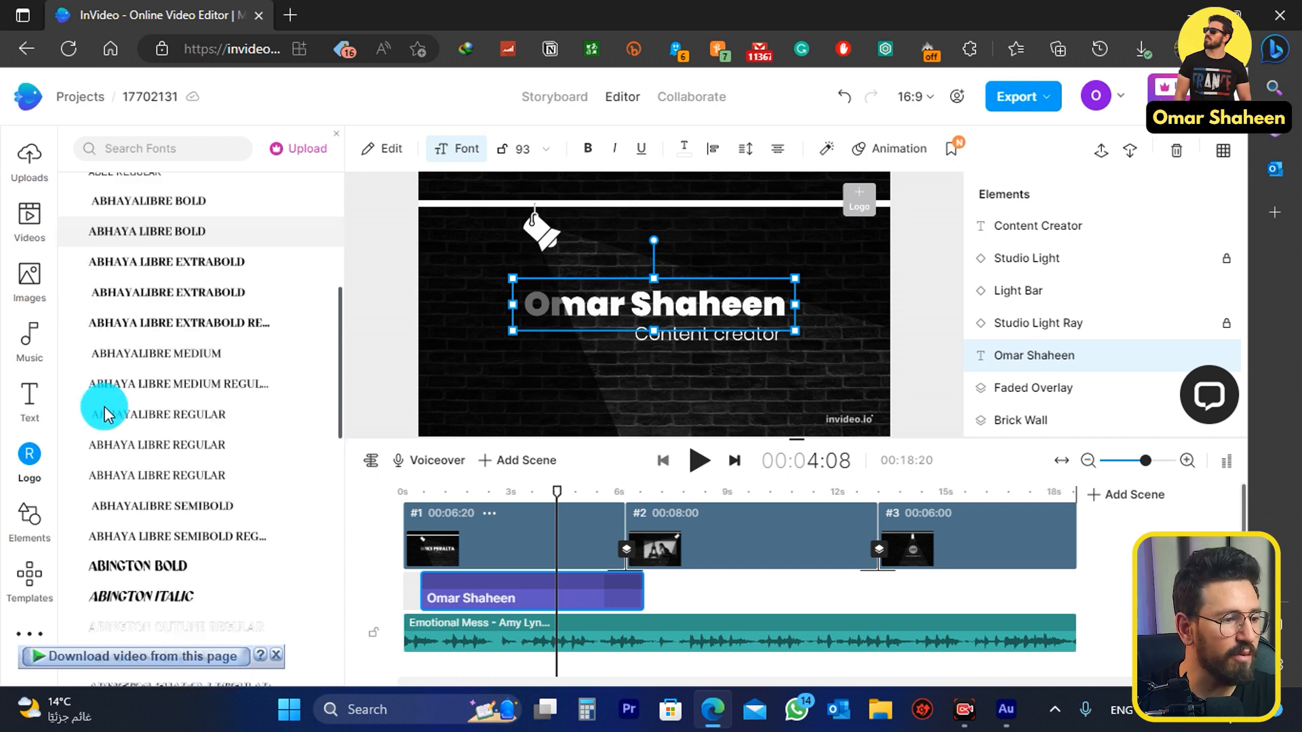
pyautogui.click(135, 556)
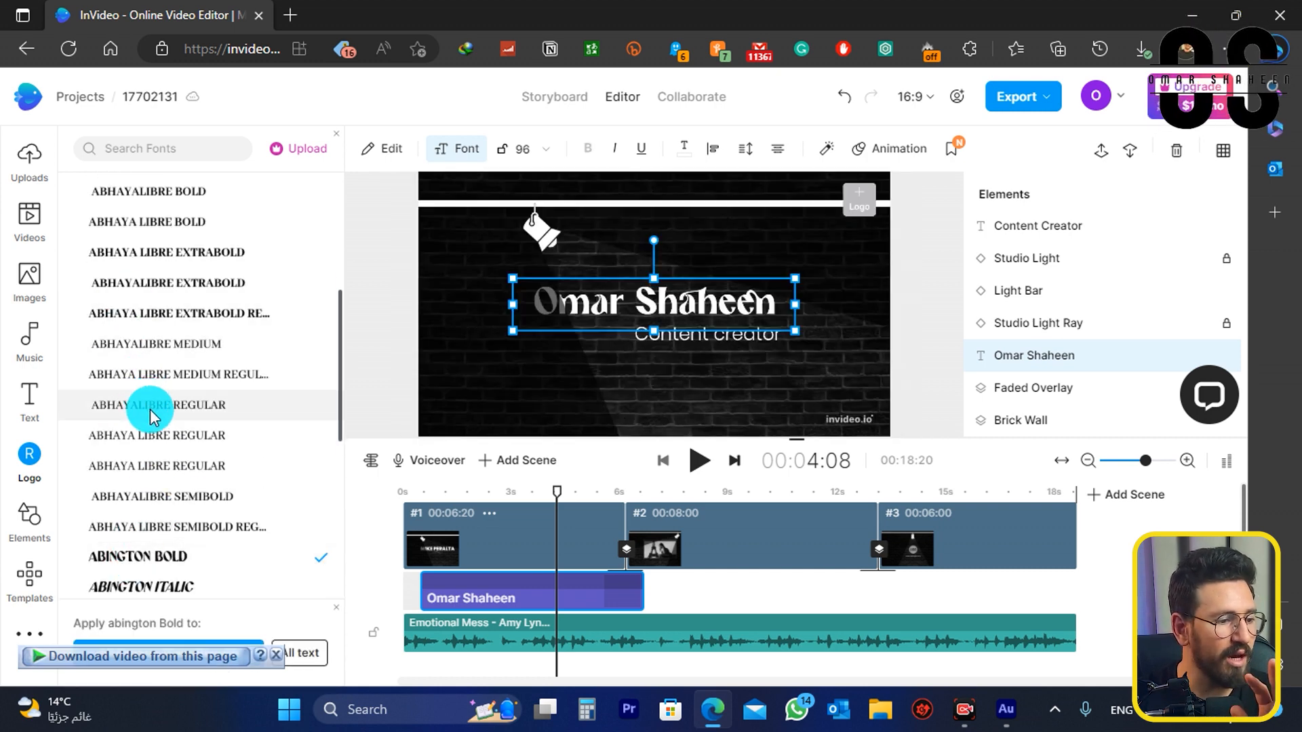
pyautogui.scroll(-3, 151, 413)
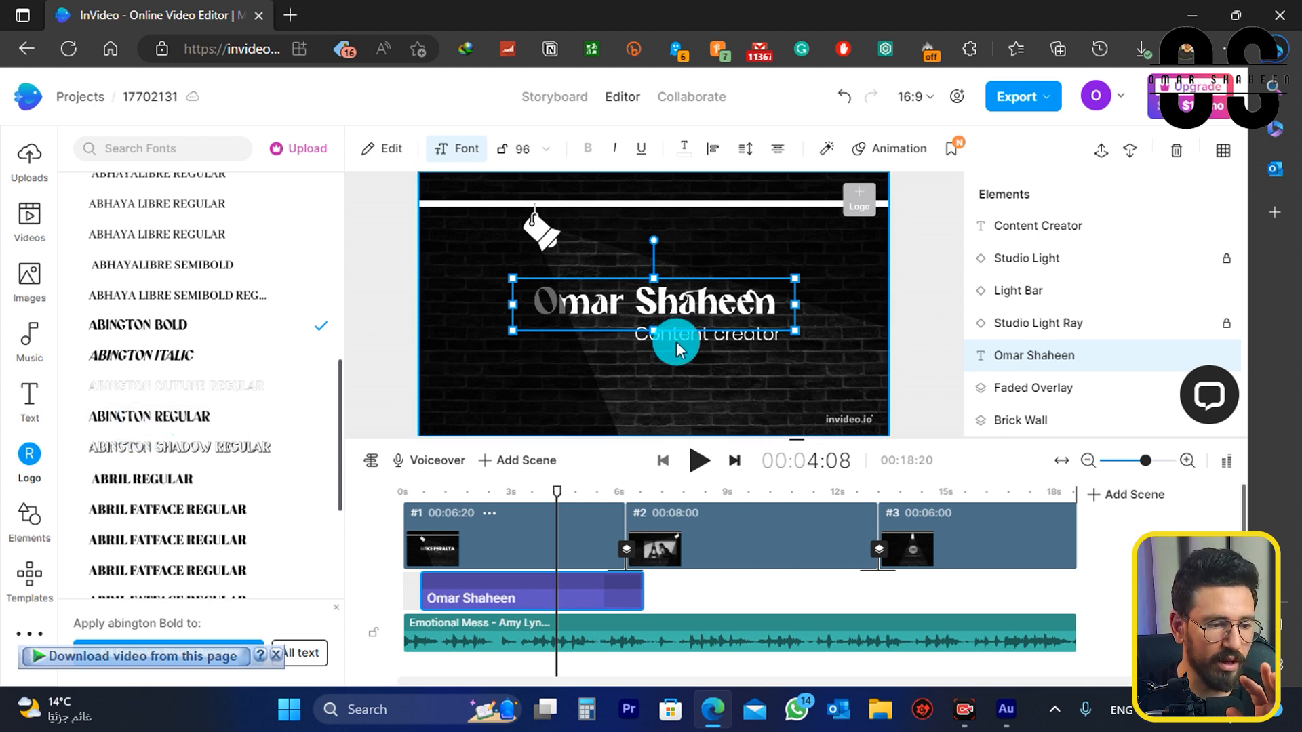
pyautogui.click(522, 150)
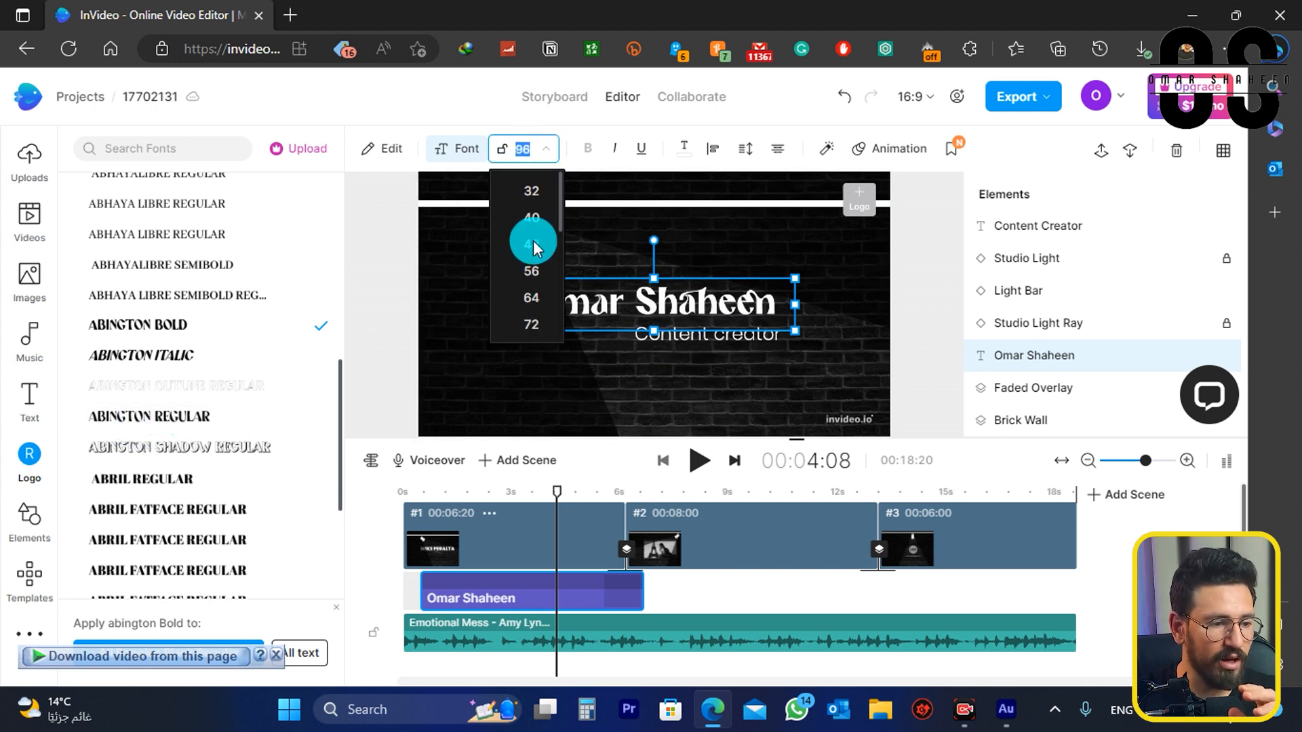
pyautogui.click(532, 246)
pyautogui.click(523, 151)
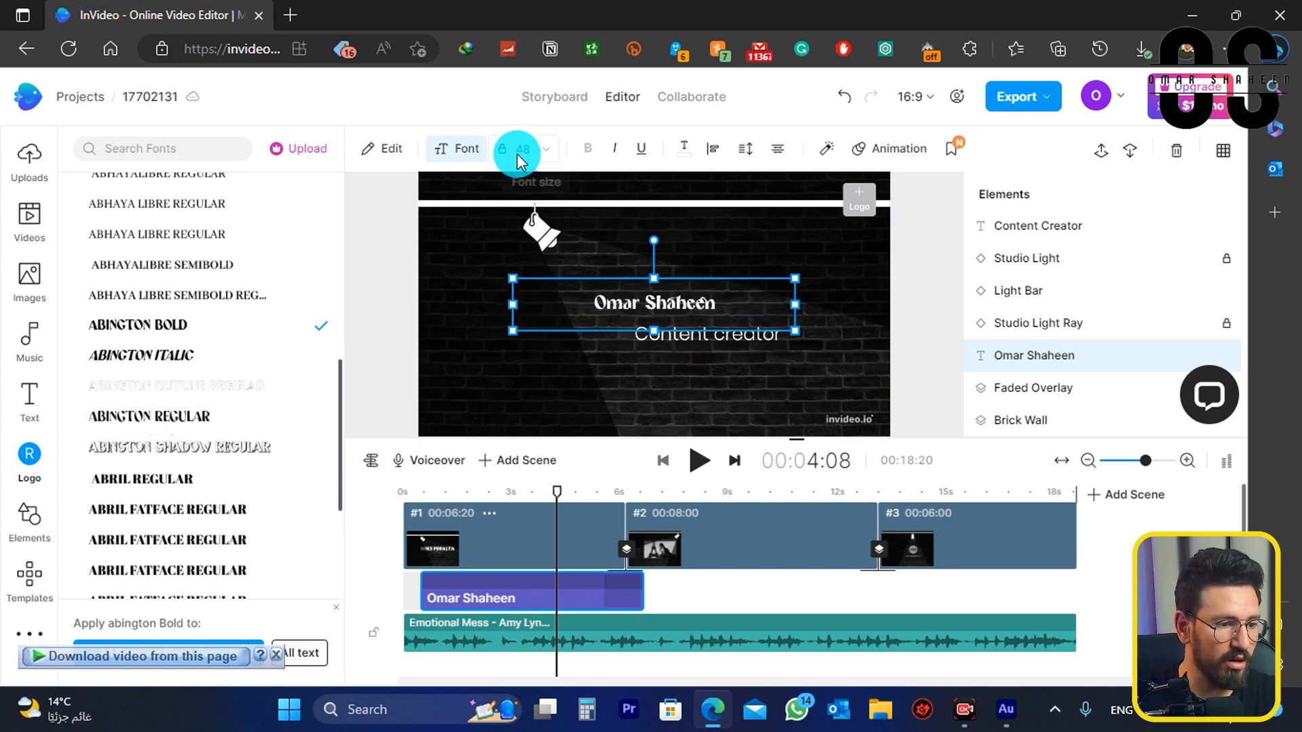
pyautogui.scroll(-3, 522, 257)
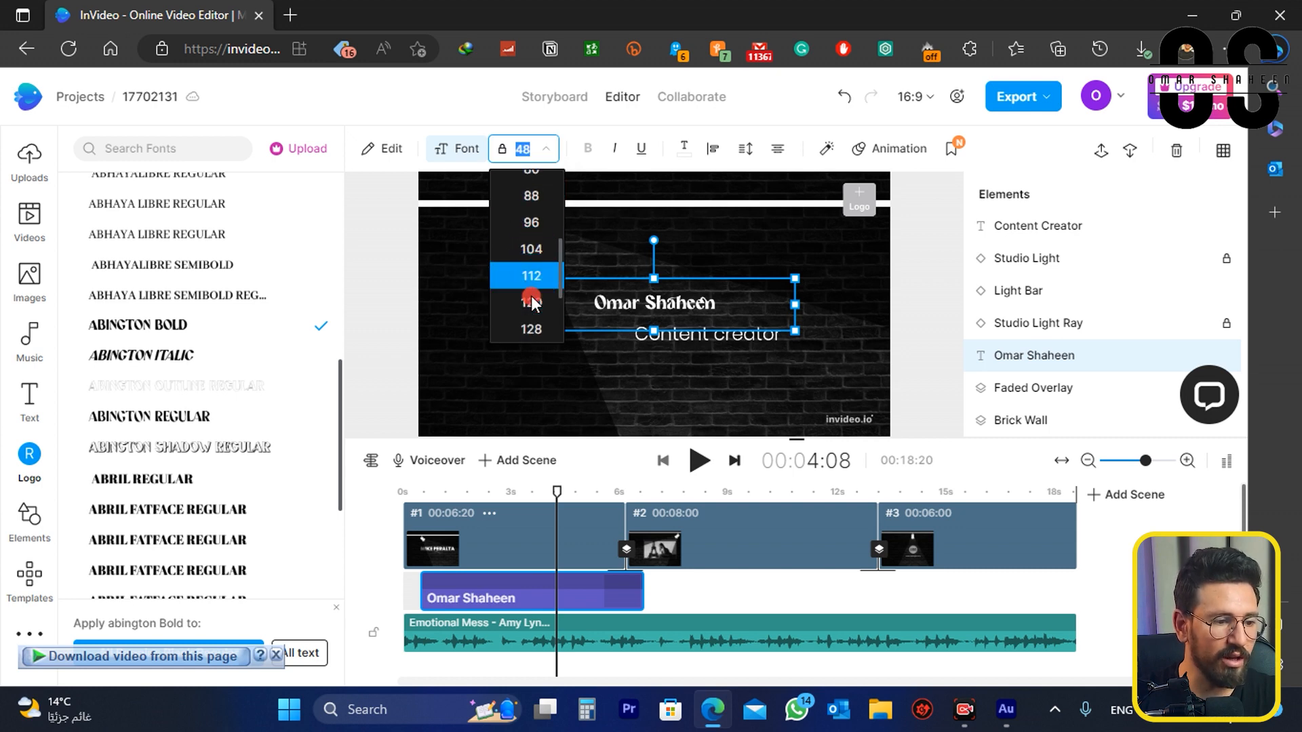
pyautogui.click(531, 303)
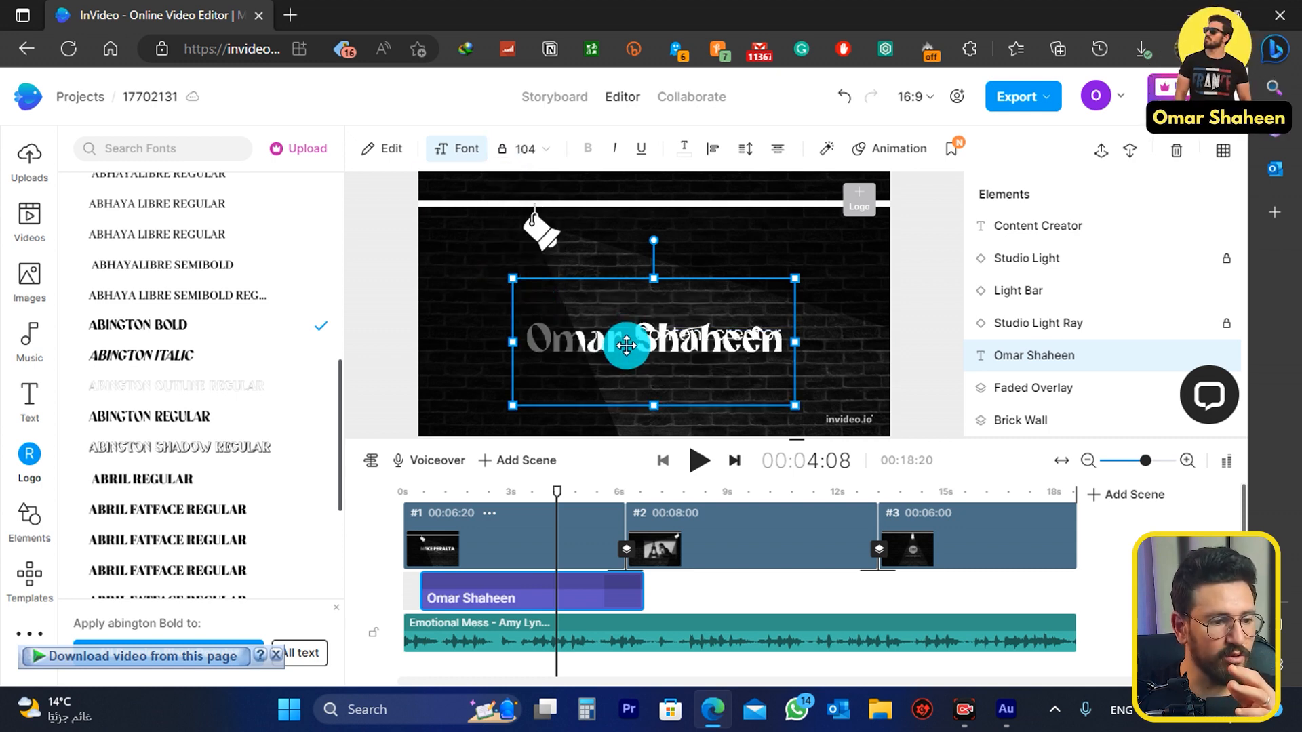
# Move the Content creator line down and raise the name title just above it
pyautogui.moveTo(625, 343); pyautogui.dragTo(623, 328)
pyautogui.moveTo(623, 323); pyautogui.dragTo(629, 373)
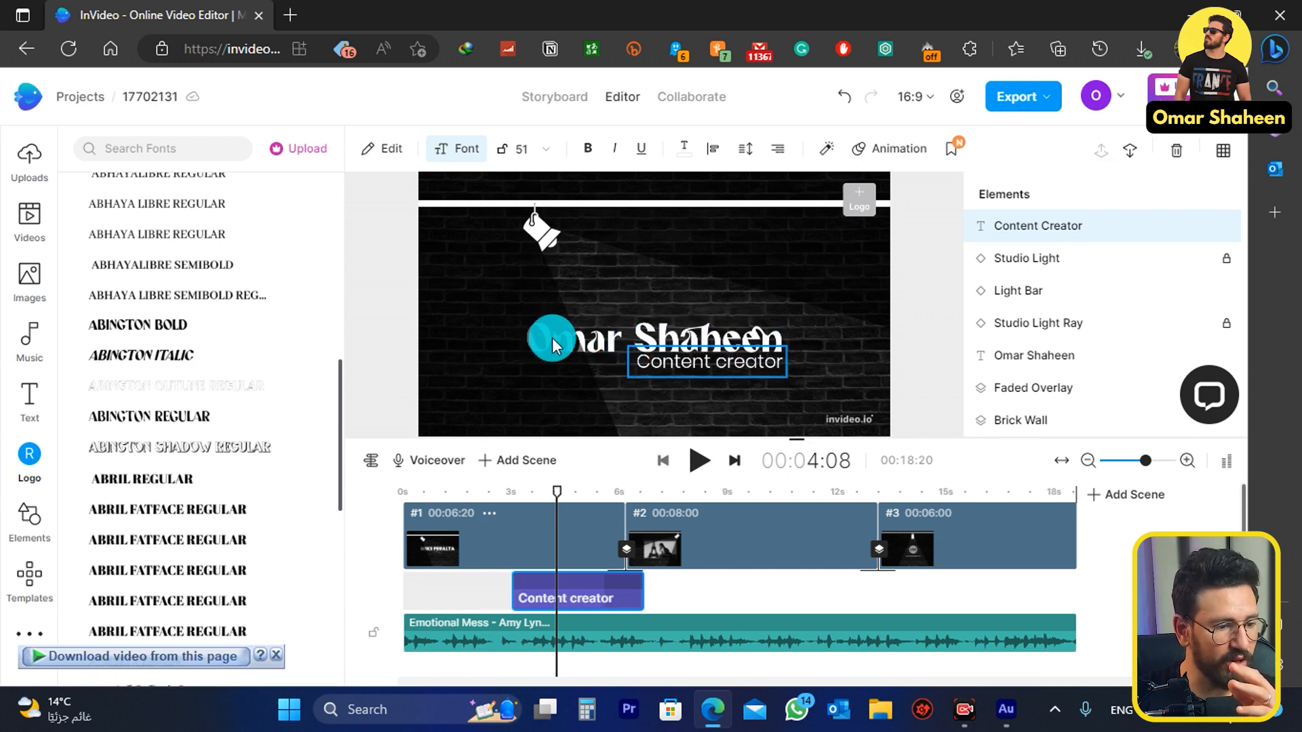
pyautogui.click(1044, 354)
pyautogui.moveTo(554, 344); pyautogui.dragTo(551, 324)
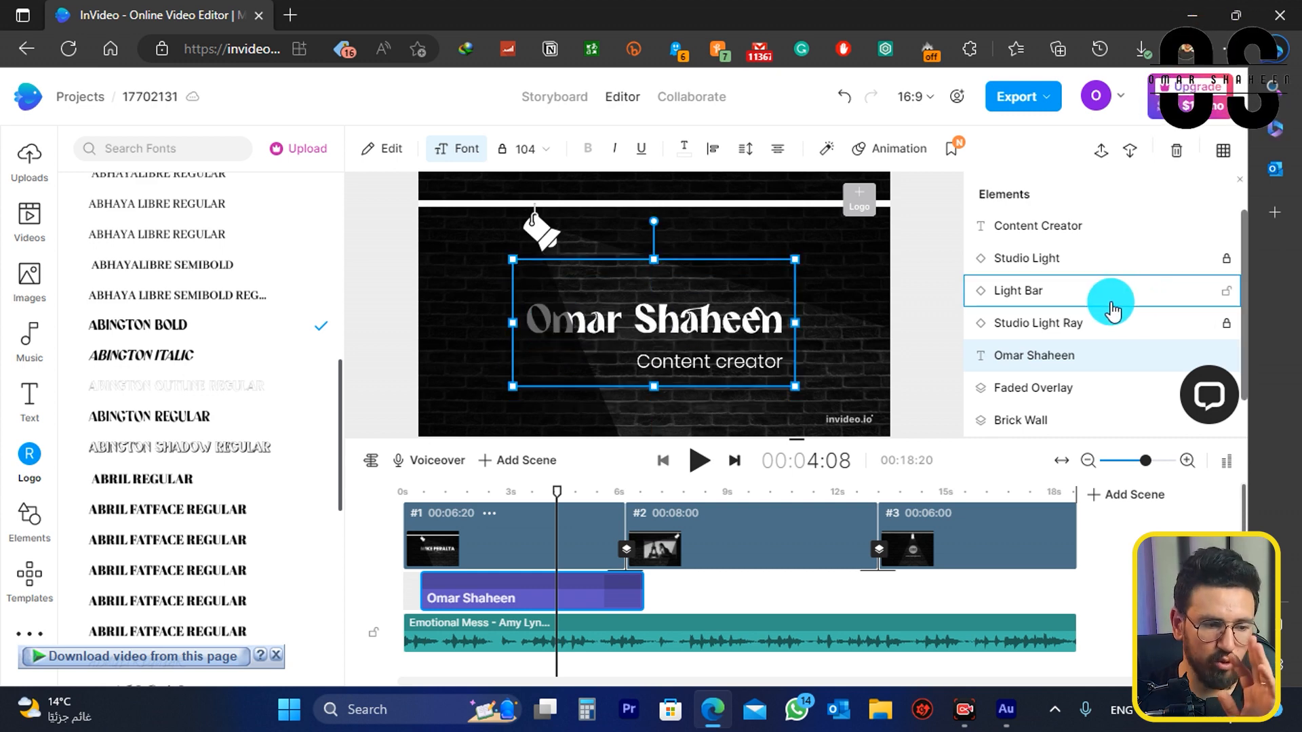
pyautogui.scroll(-2, 1048, 311)
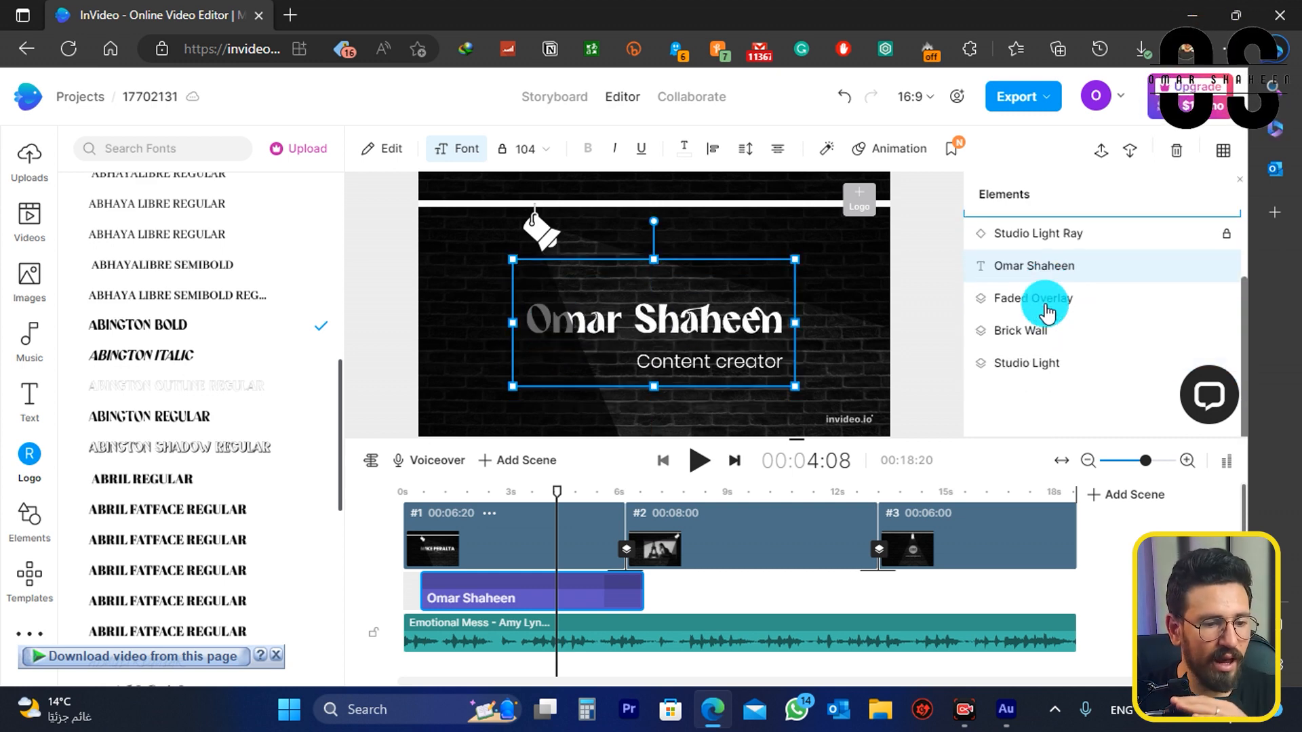
# Delete the Brick Wall background from scene 1, leaving a plain dark backdrop
pyautogui.click(1035, 339)
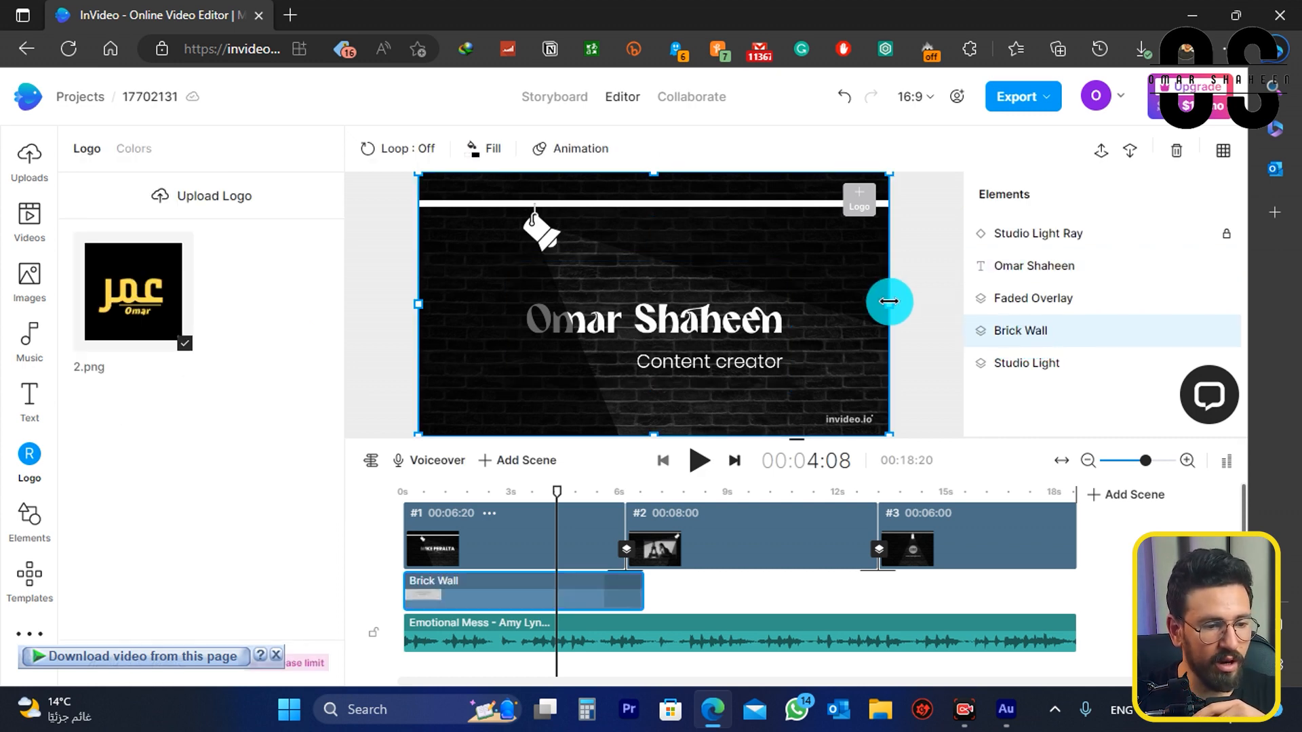
pyautogui.moveTo(852, 304); pyautogui.dragTo(947, 305)
pyautogui.press('Delete')
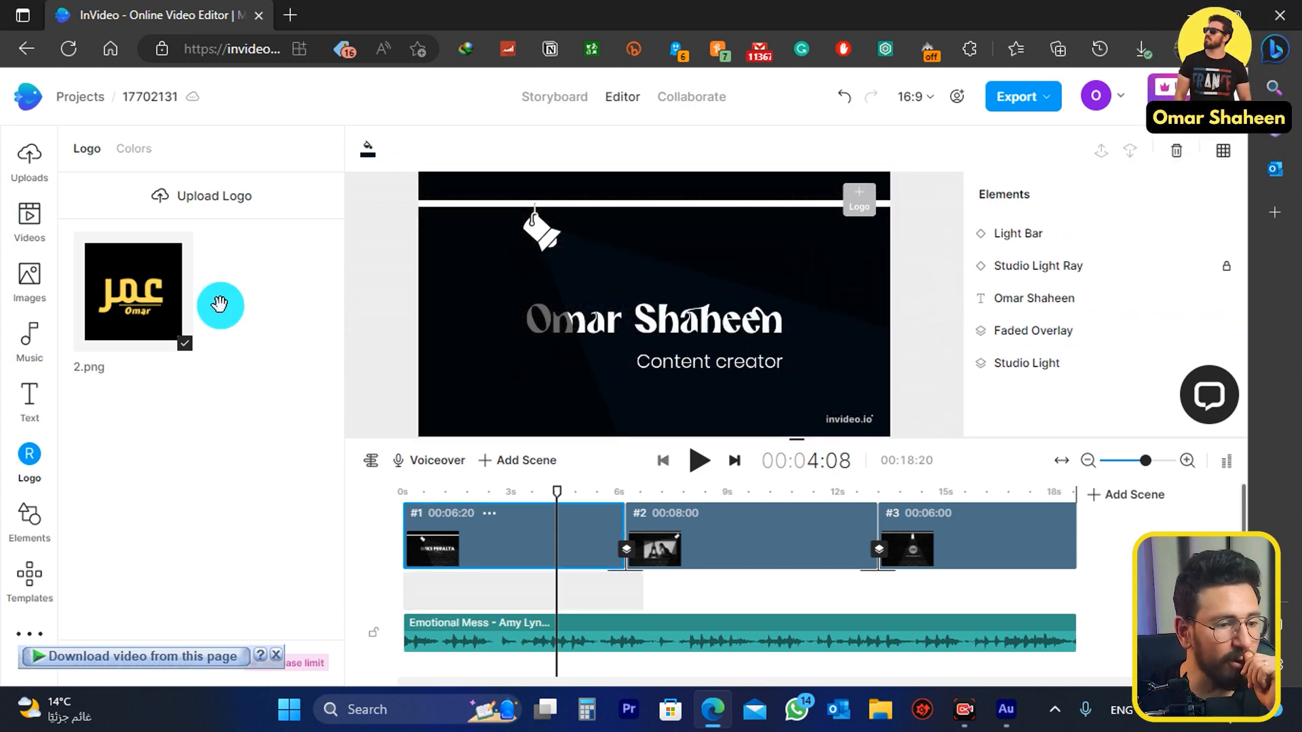
pyautogui.click(27, 183)
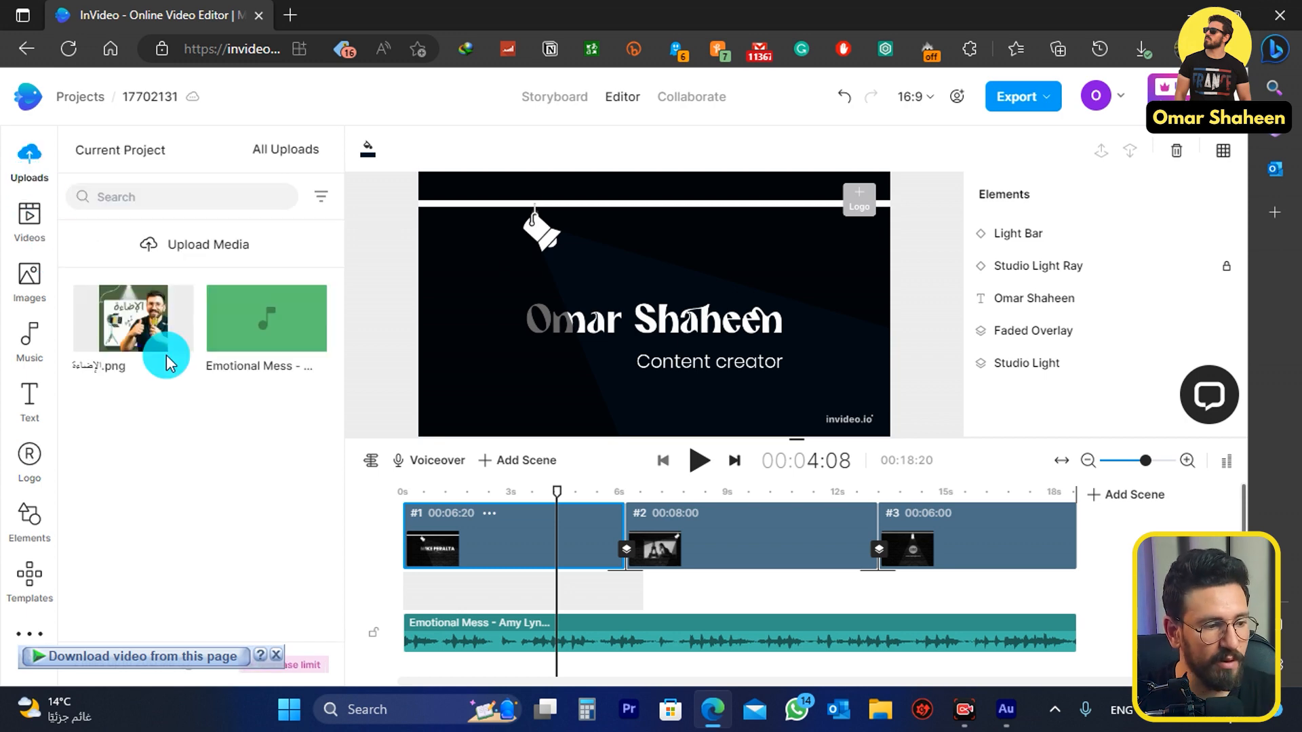
# Add the stock kookaburra photo to scene 1, send it to the back and stretch it to the canvas
pyautogui.click(29, 271)
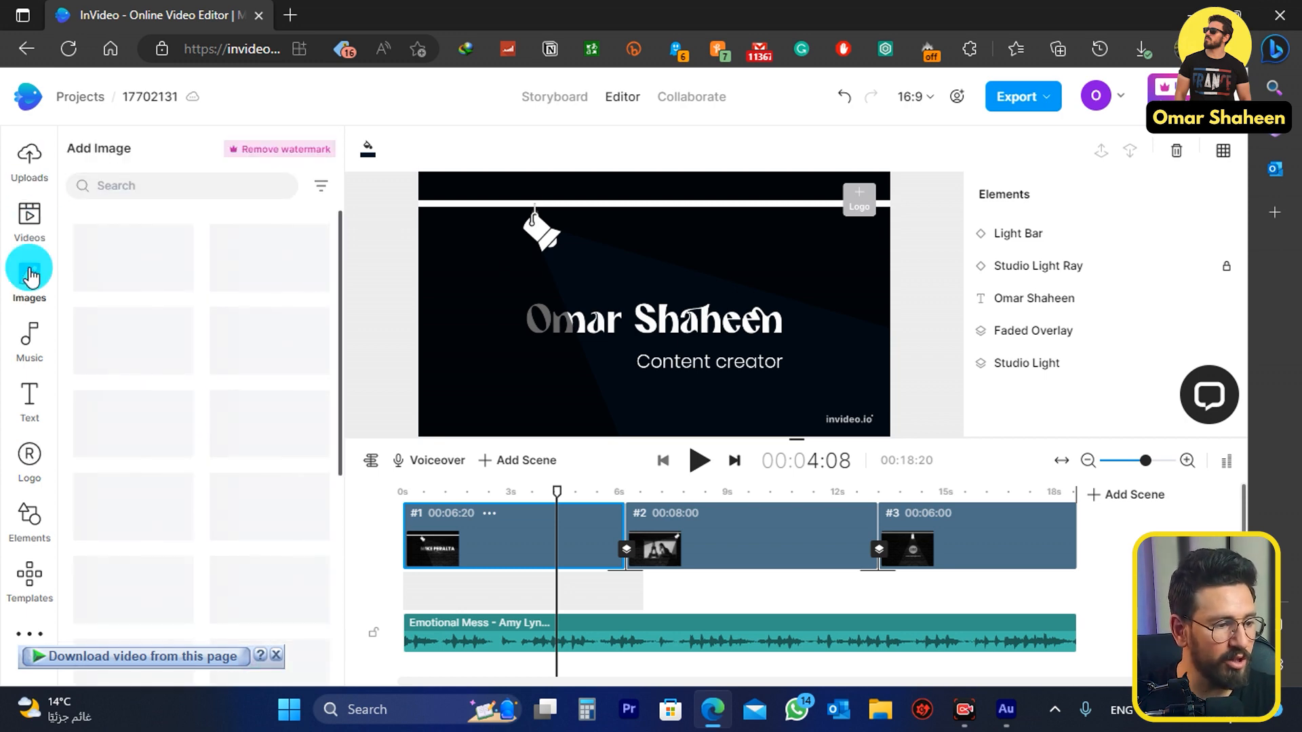
pyautogui.click(221, 186)
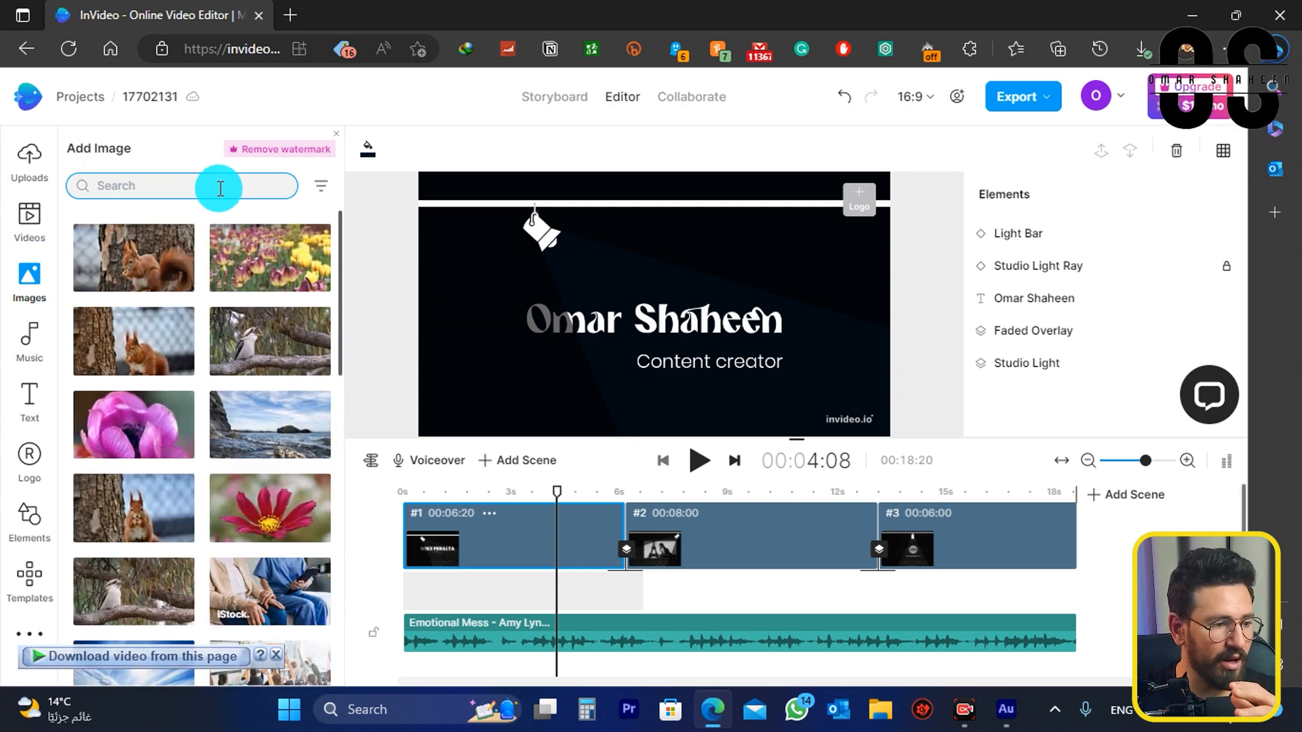
pyautogui.moveTo(242, 343); pyautogui.dragTo(438, 329)
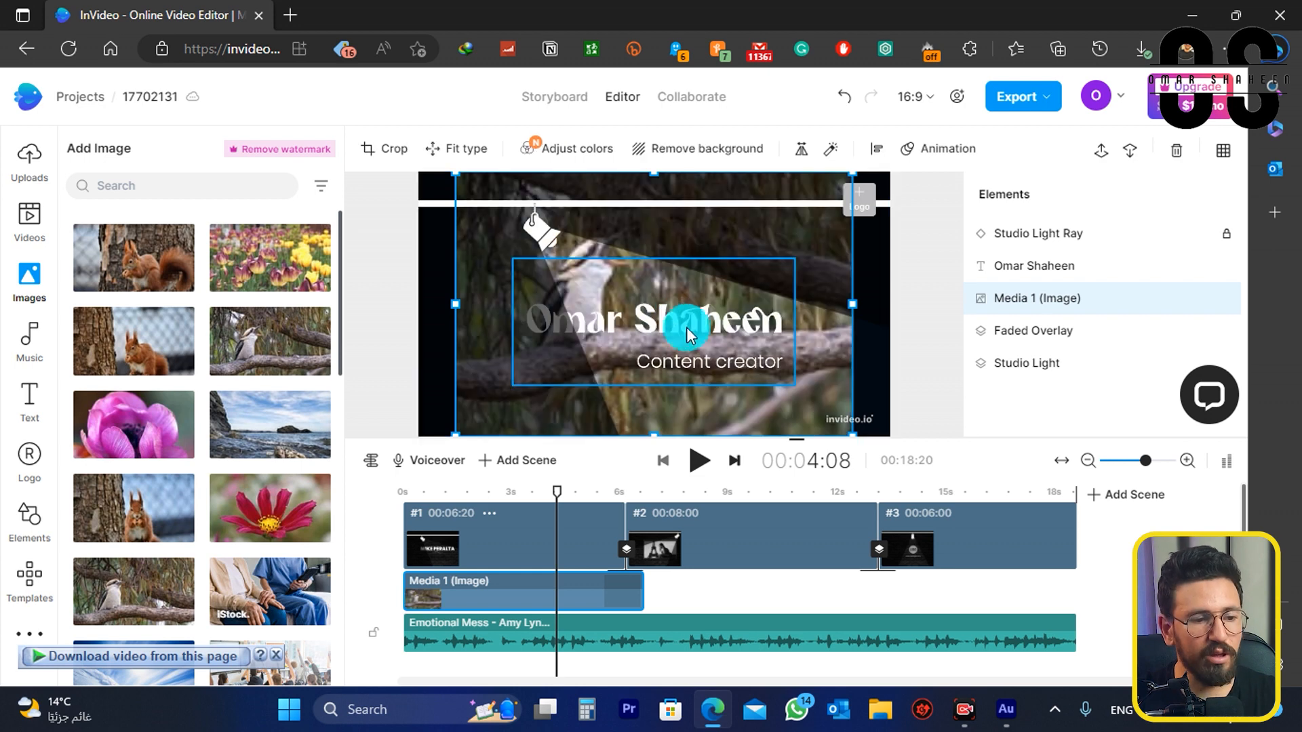
pyautogui.moveTo(1048, 310); pyautogui.dragTo(1034, 375)
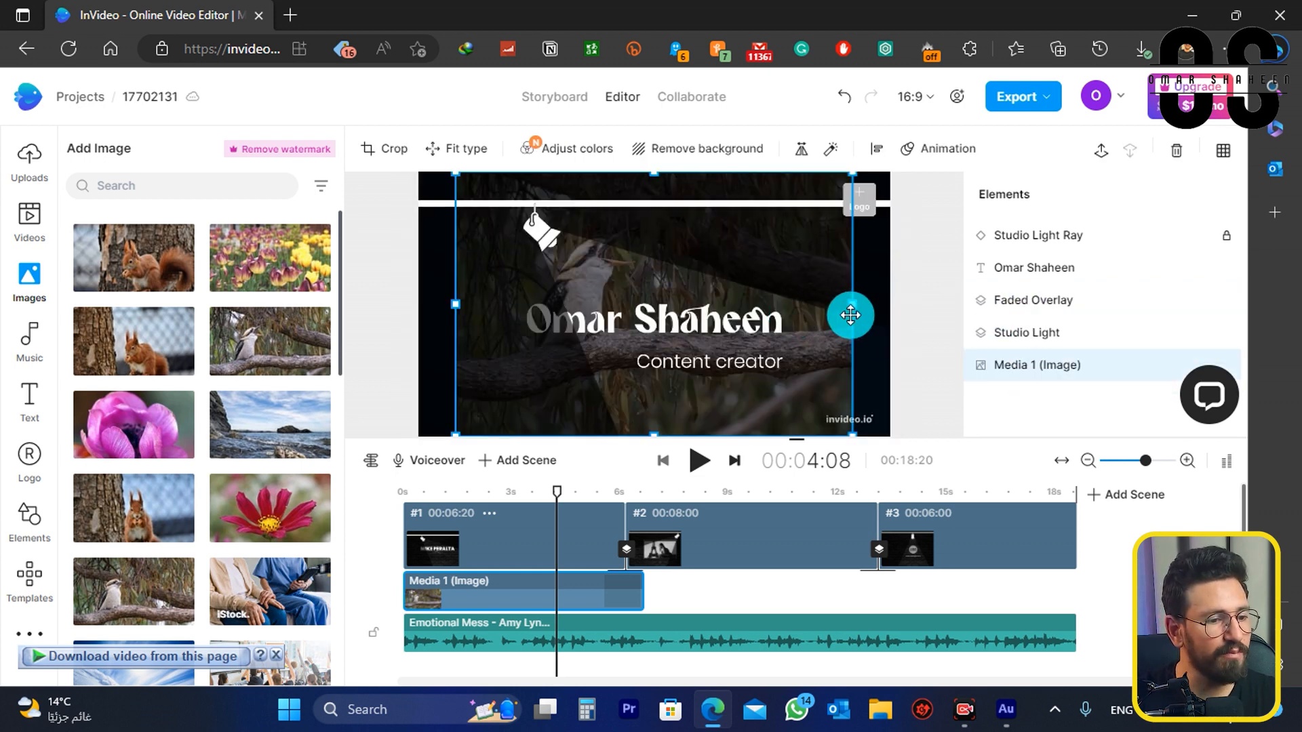
pyautogui.moveTo(852, 305); pyautogui.dragTo(887, 309)
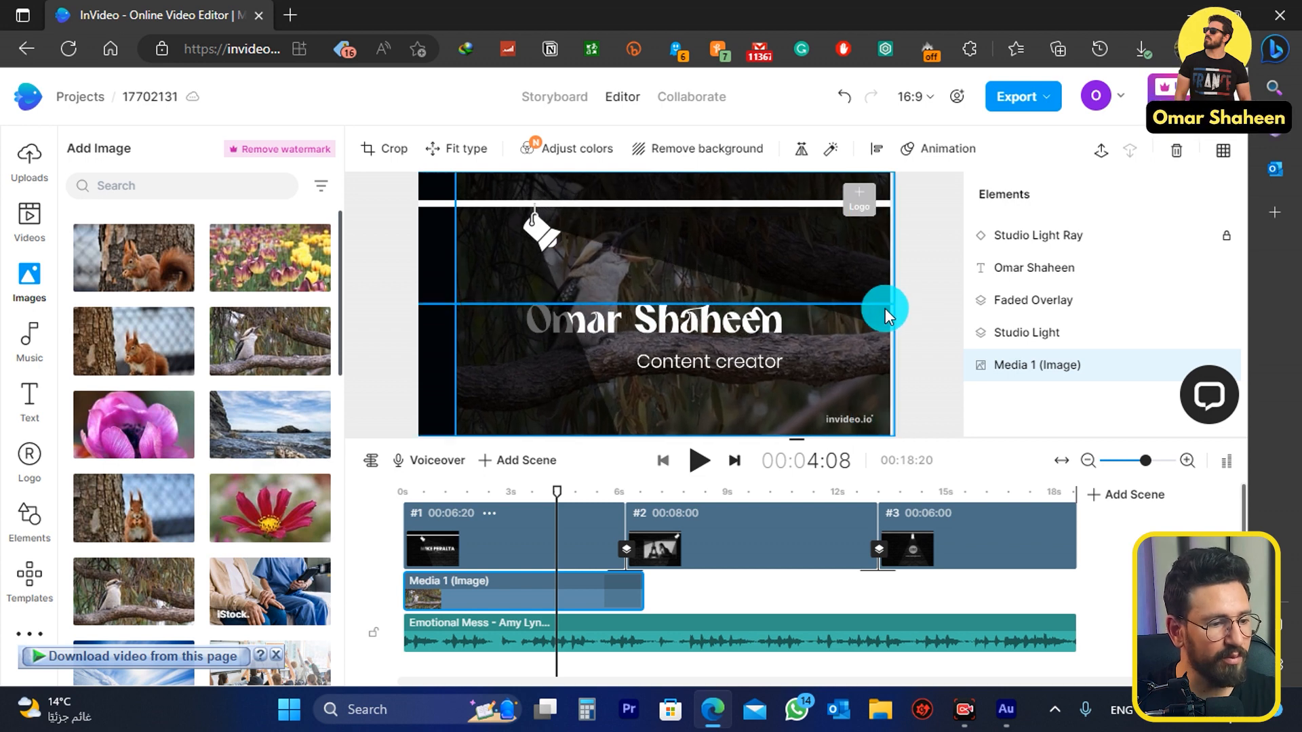
pyautogui.moveTo(445, 308); pyautogui.dragTo(400, 305)
# Undo the photo changes to restore the Brick Wall background
pyautogui.click(486, 352)
pyautogui.click(930, 308)
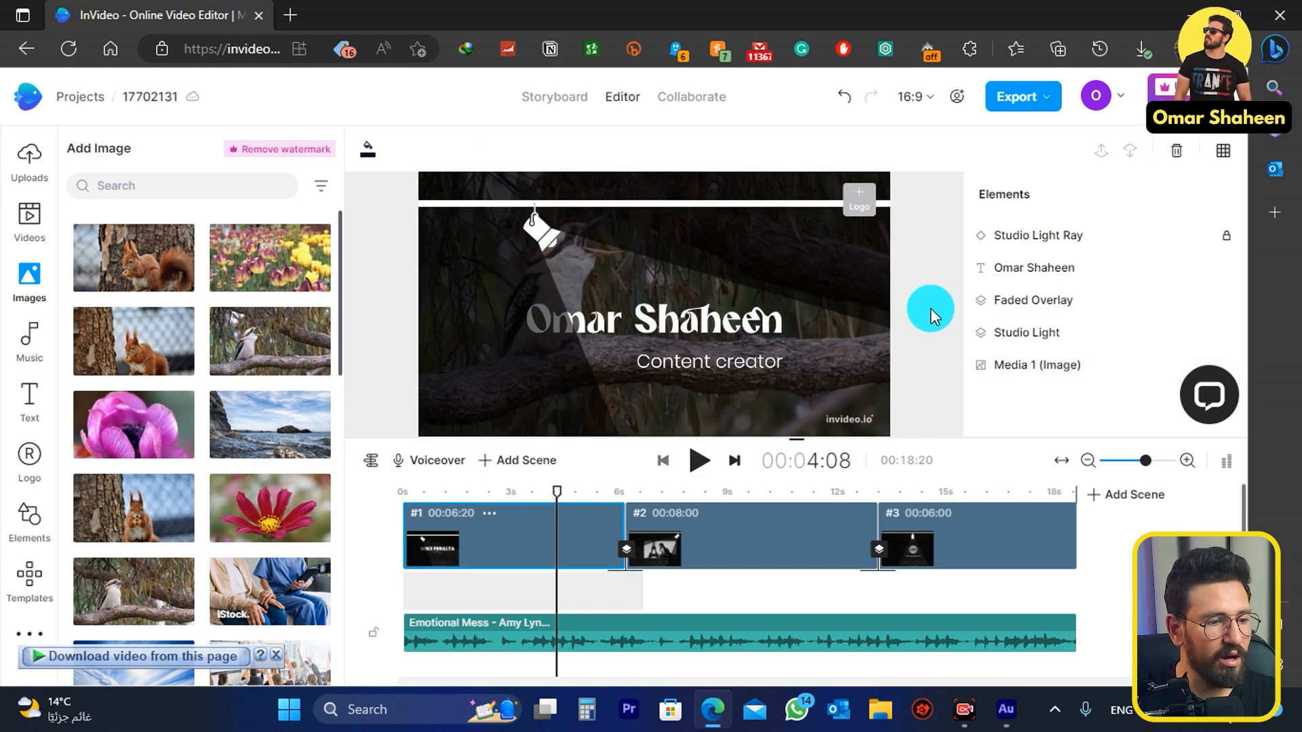
pyautogui.click(987, 317)
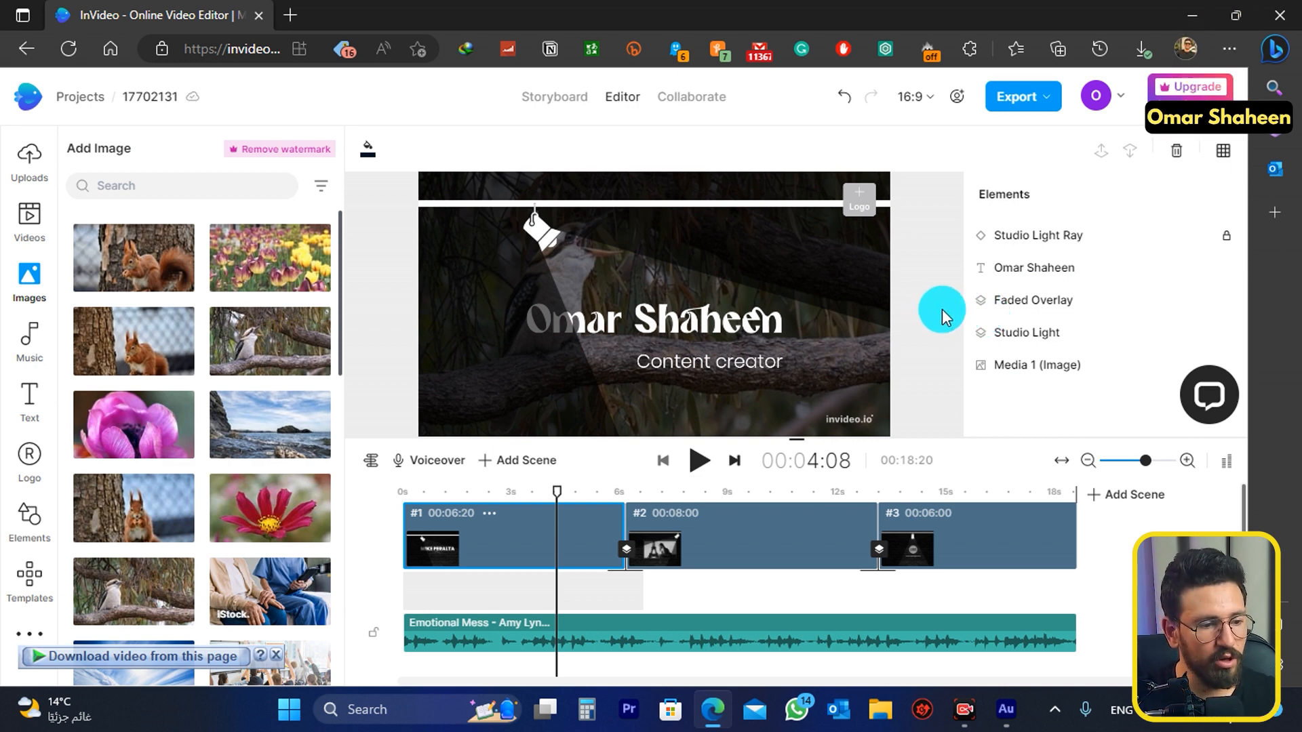
pyautogui.hotkey('ctrl', 'z')
pyautogui.hotkey('ctrl', 'z')
pyautogui.hotkey('ctrl', 'z')
pyautogui.hotkey('ctrl', 'z')
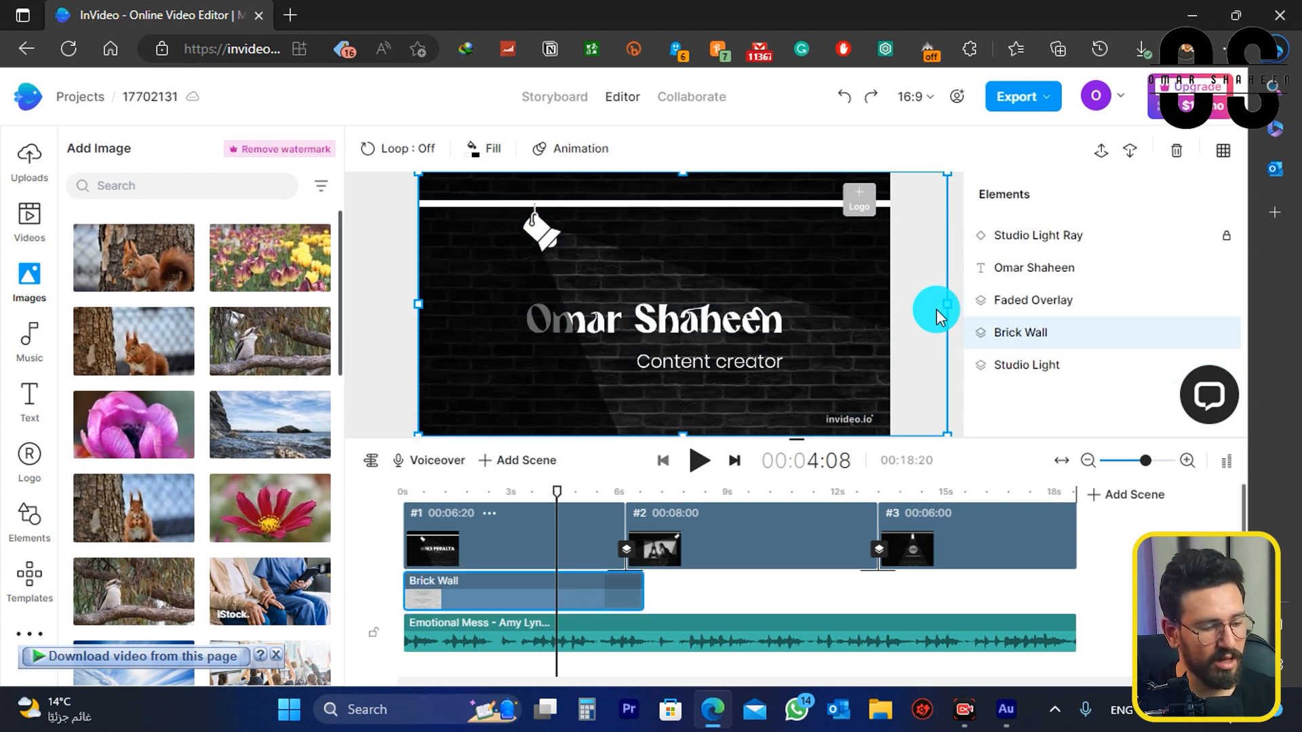
pyautogui.hotkey('ctrl', 'z')
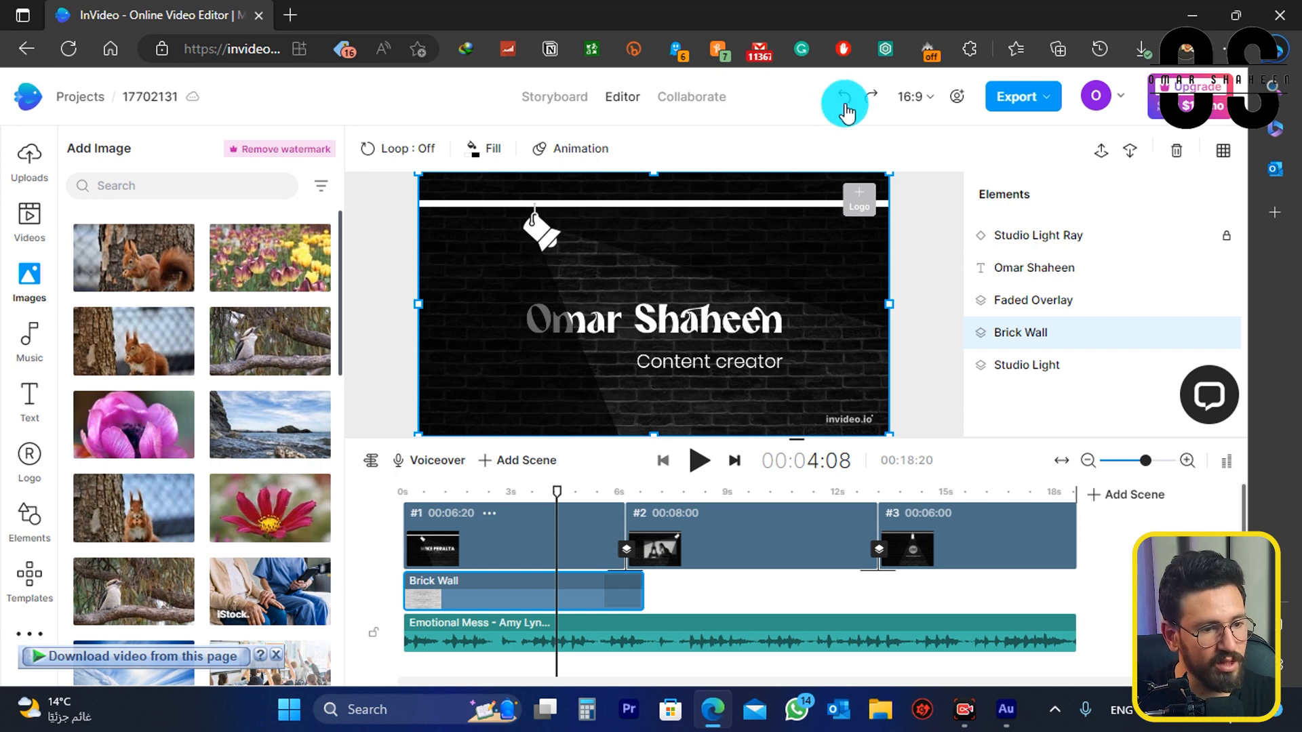
pyautogui.click(921, 99)
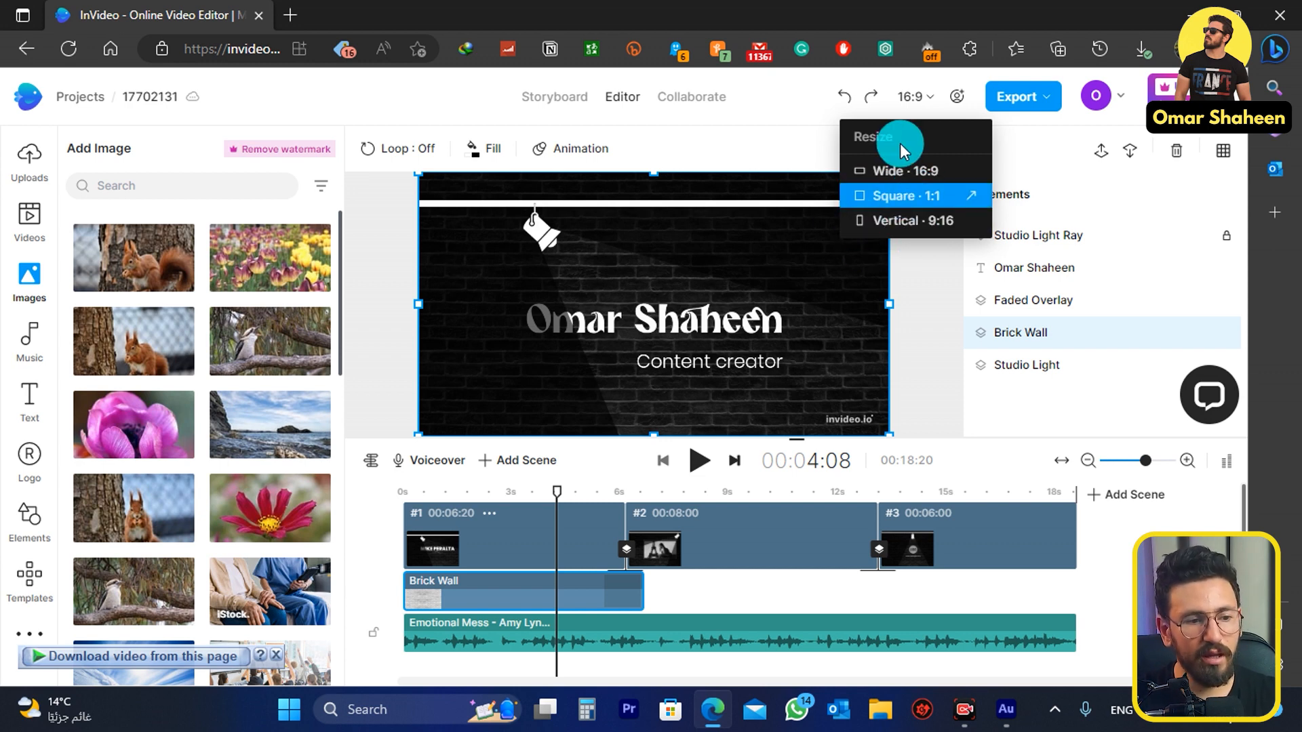
pyautogui.click(938, 318)
pyautogui.click(1031, 275)
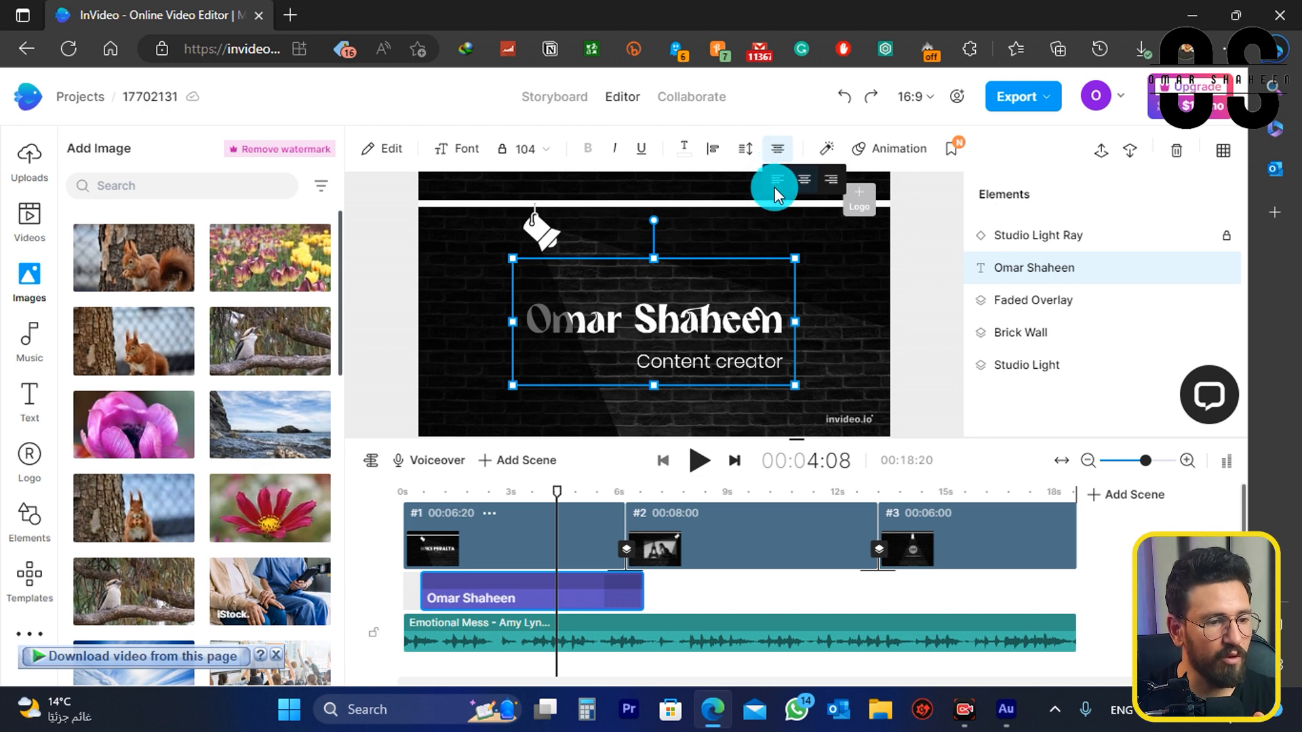
# Change the name title's primary text colour from white to bright green #29E219
pyautogui.click(685, 160)
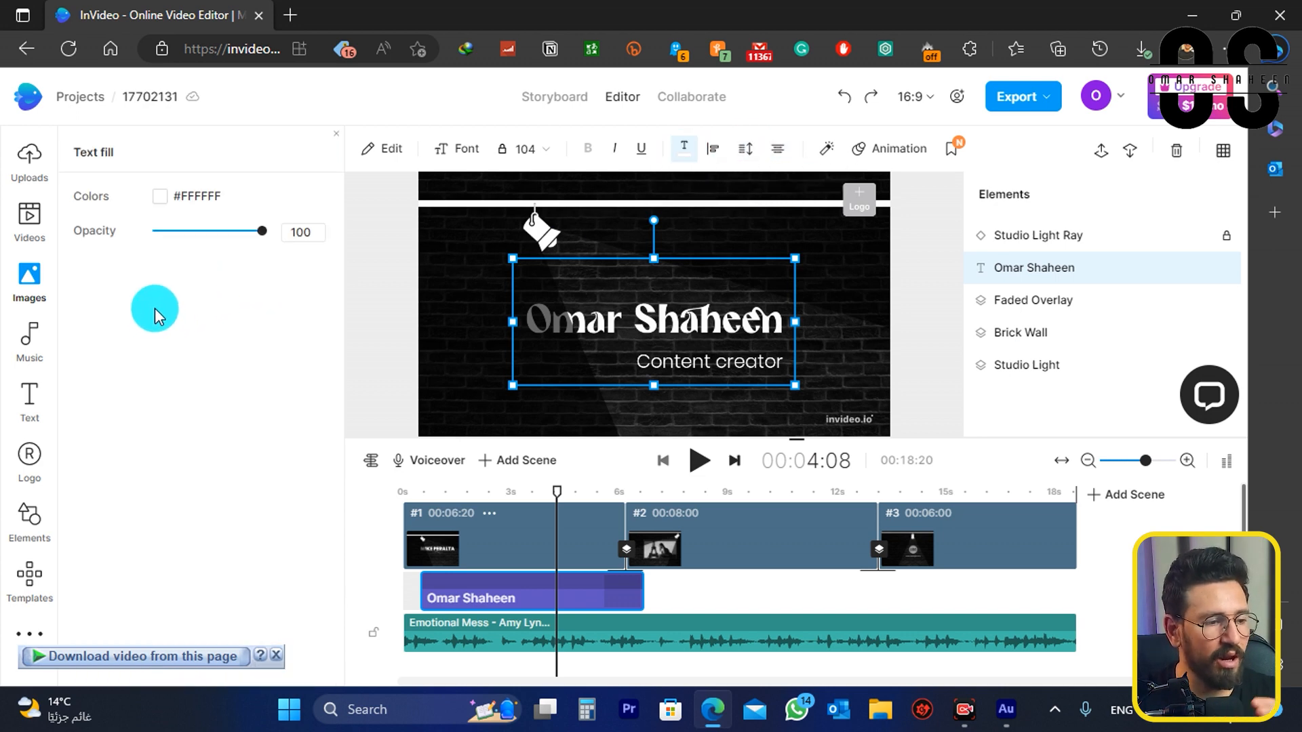
pyautogui.click(161, 198)
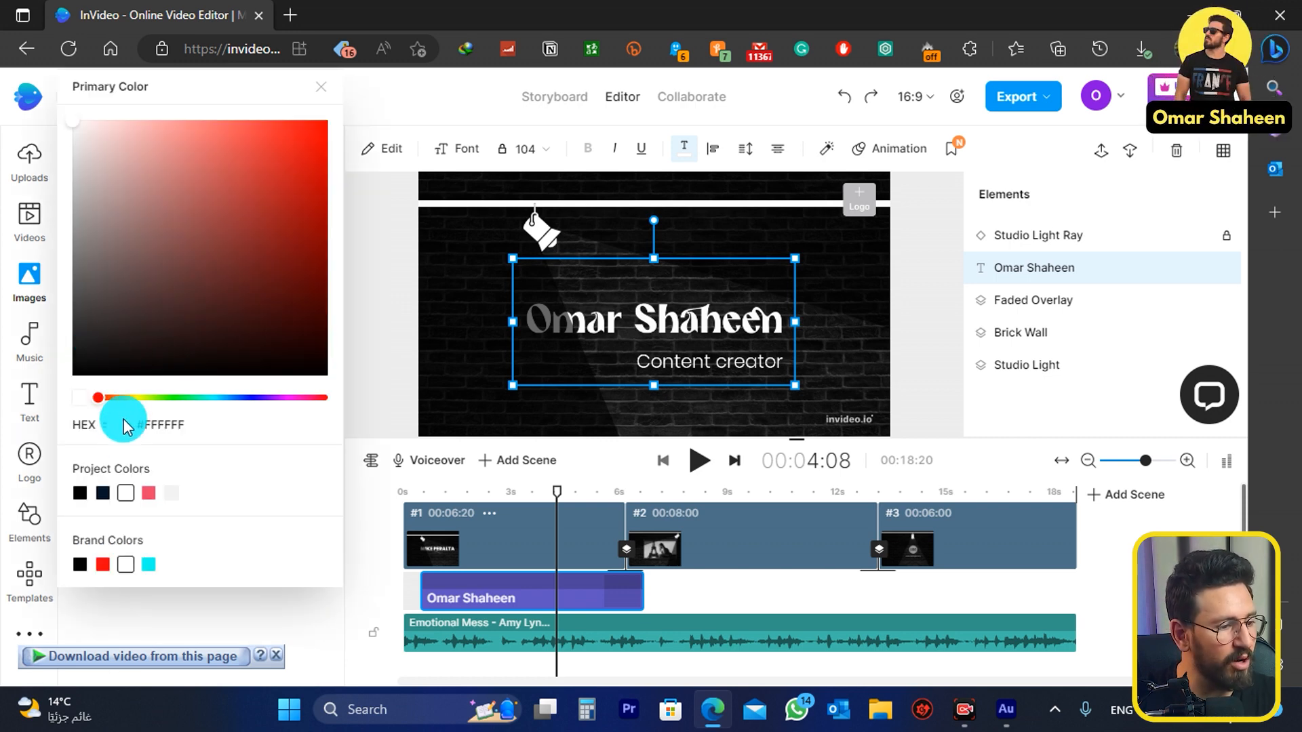
pyautogui.click(103, 566)
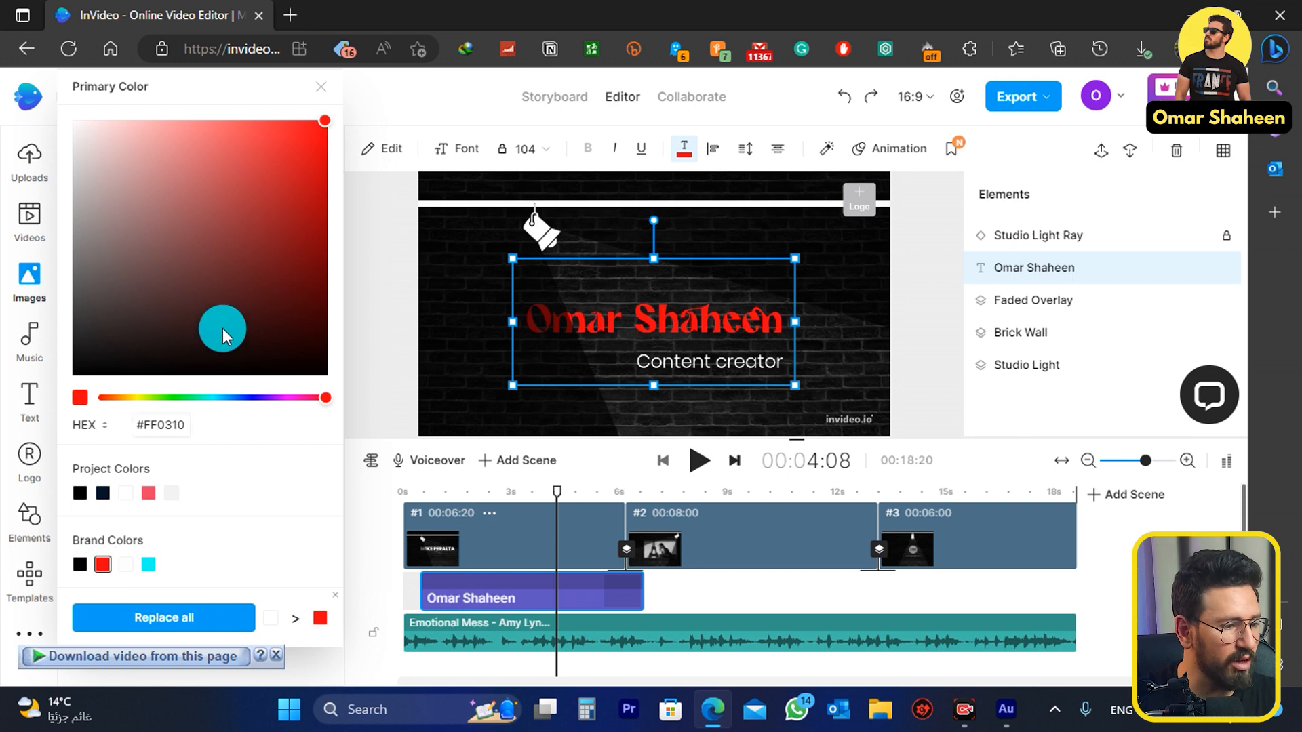
pyautogui.moveTo(237, 347)
pyautogui.mouseDown()
pyautogui.moveTo(343, 137)
pyautogui.moveTo(280, 109)
pyautogui.mouseUp()
pyautogui.moveTo(118, 175); pyautogui.dragTo(102, 173)
pyautogui.moveTo(135, 398)
pyautogui.mouseDown()
pyautogui.moveTo(116, 398)
pyautogui.moveTo(172, 405)
pyautogui.mouseUp()
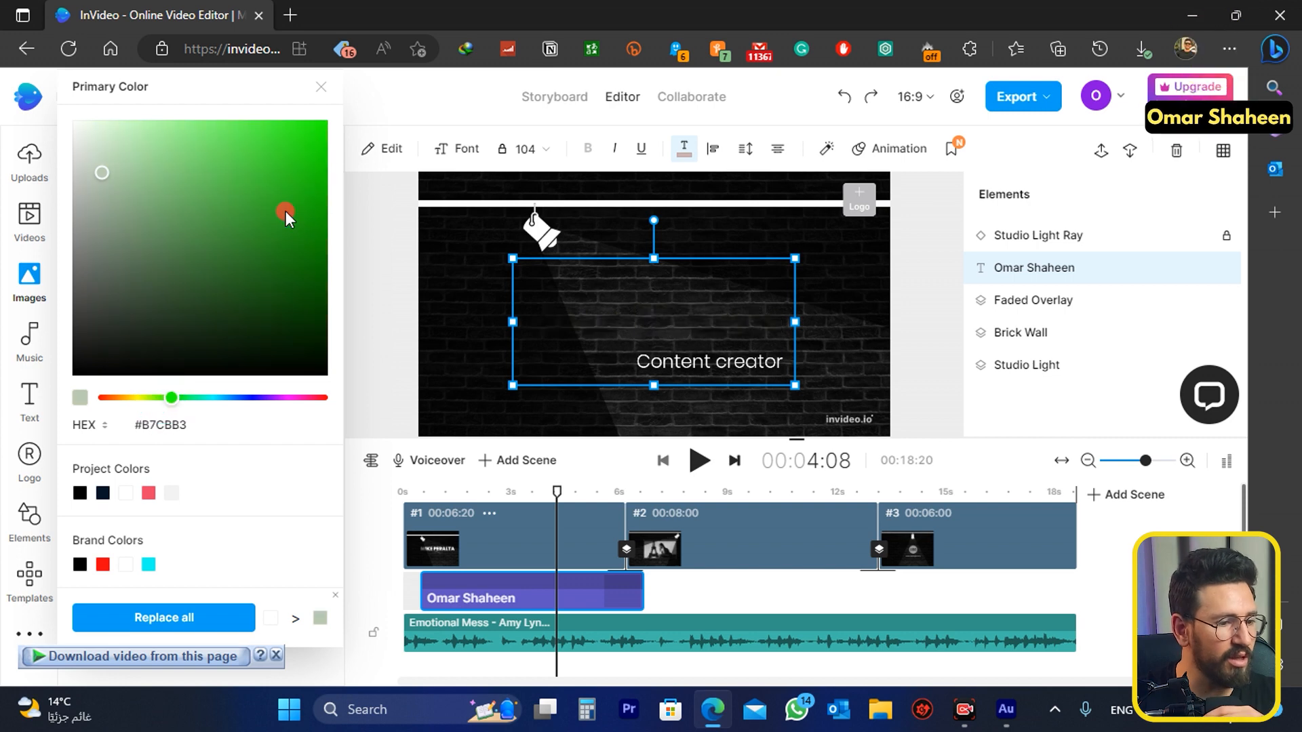
pyautogui.moveTo(285, 209); pyautogui.dragTo(300, 149)
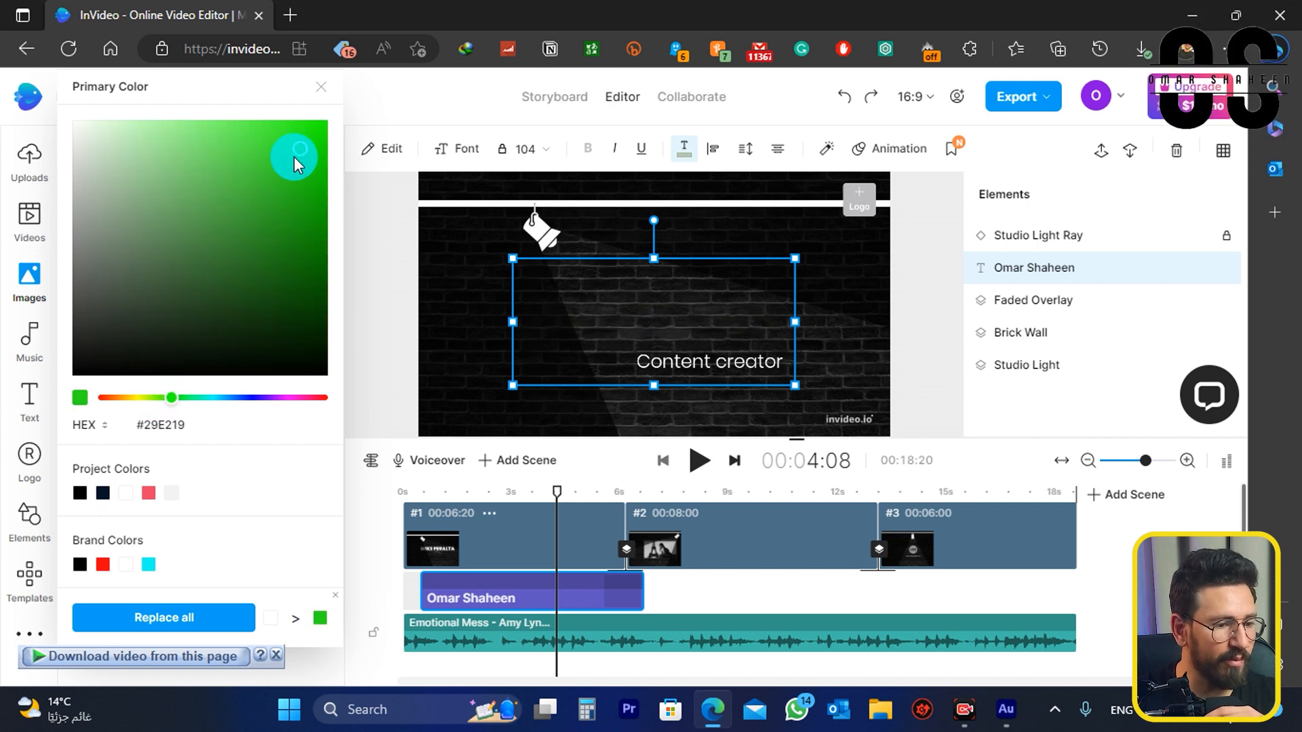
pyautogui.click(378, 369)
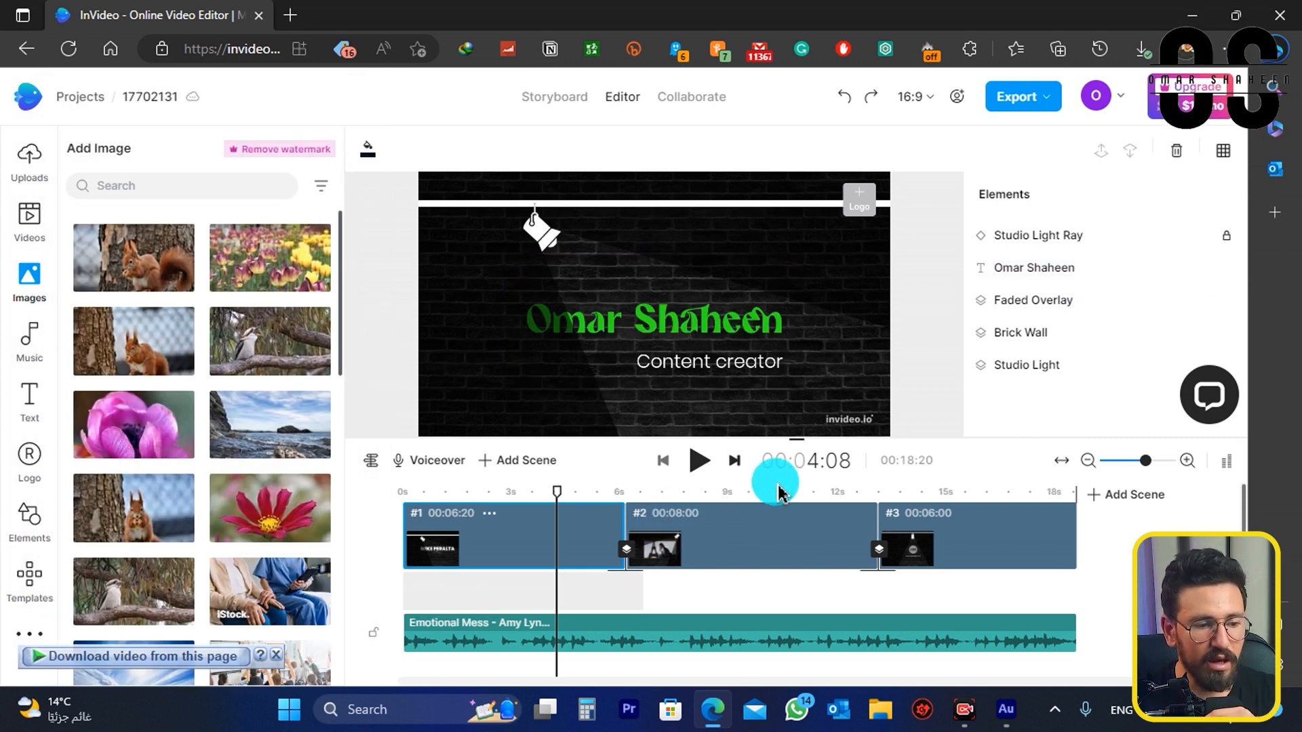
# Enlarge the 2.png logo in scene 3 by dragging its corner
pyautogui.click(998, 500)
pyautogui.moveTo(1055, 491); pyautogui.dragTo(1031, 492)
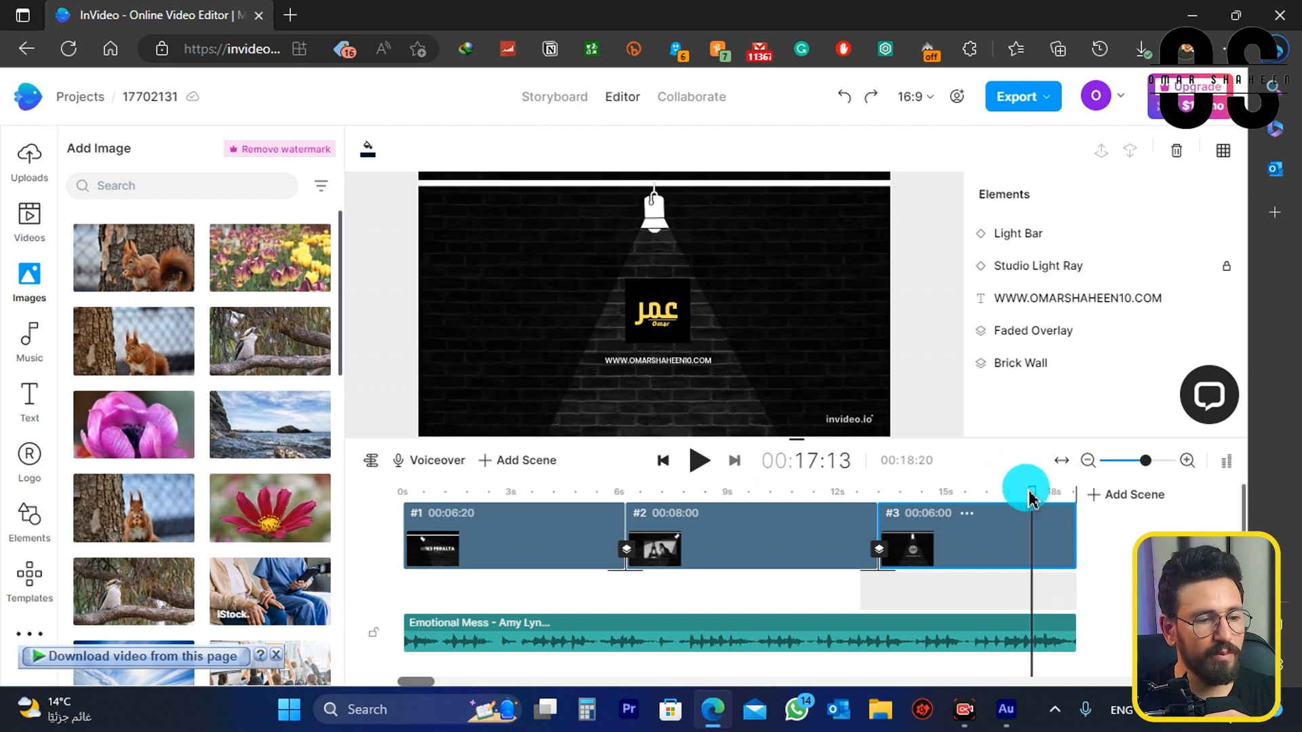
pyautogui.click(657, 315)
pyautogui.moveTo(692, 278); pyautogui.dragTo(670, 293)
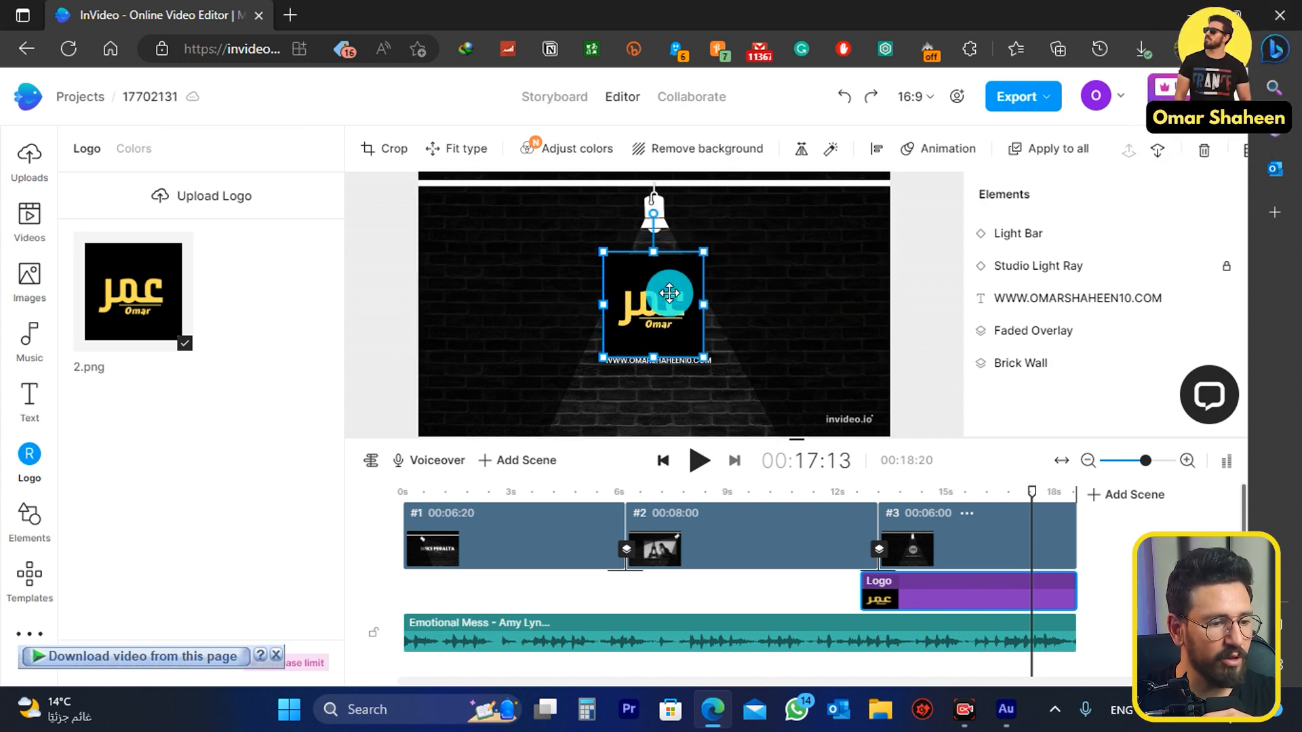
# Make the website text bold at size 21, centred lower beneath the logo
pyautogui.click(1070, 306)
pyautogui.moveTo(678, 366); pyautogui.dragTo(678, 375)
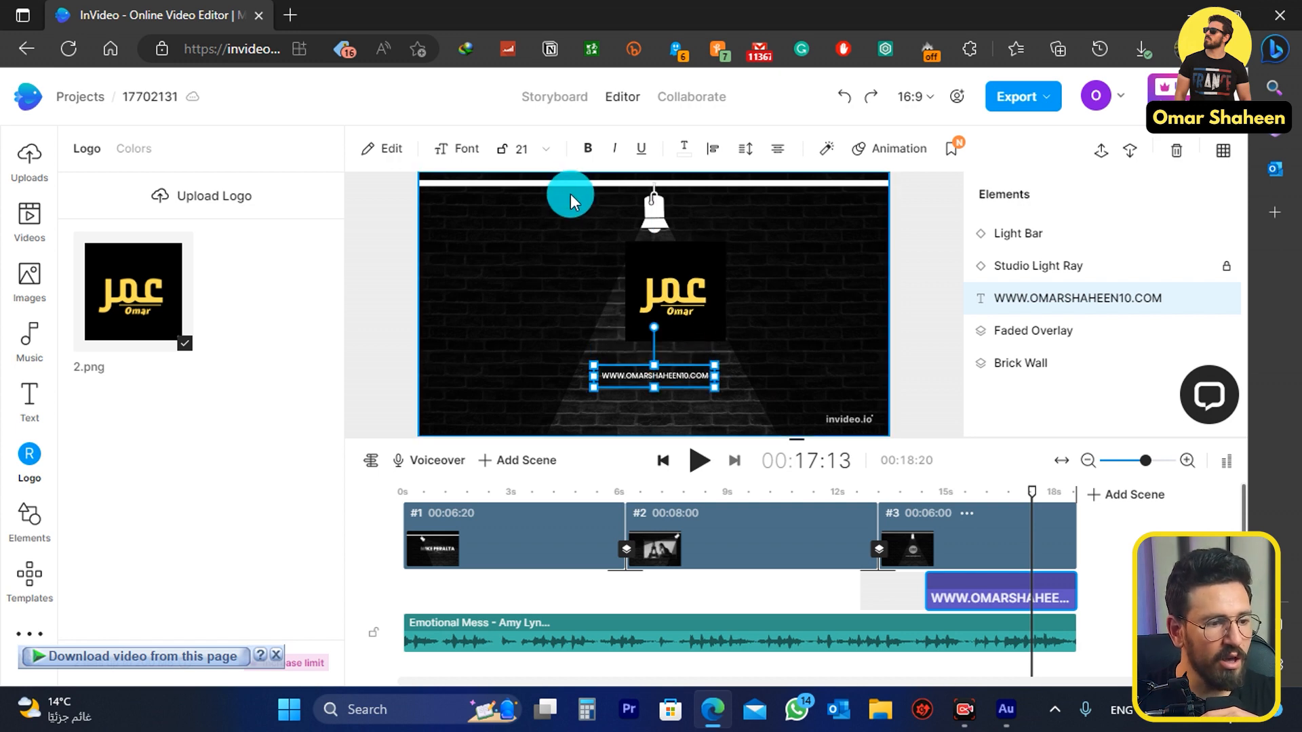
pyautogui.click(588, 154)
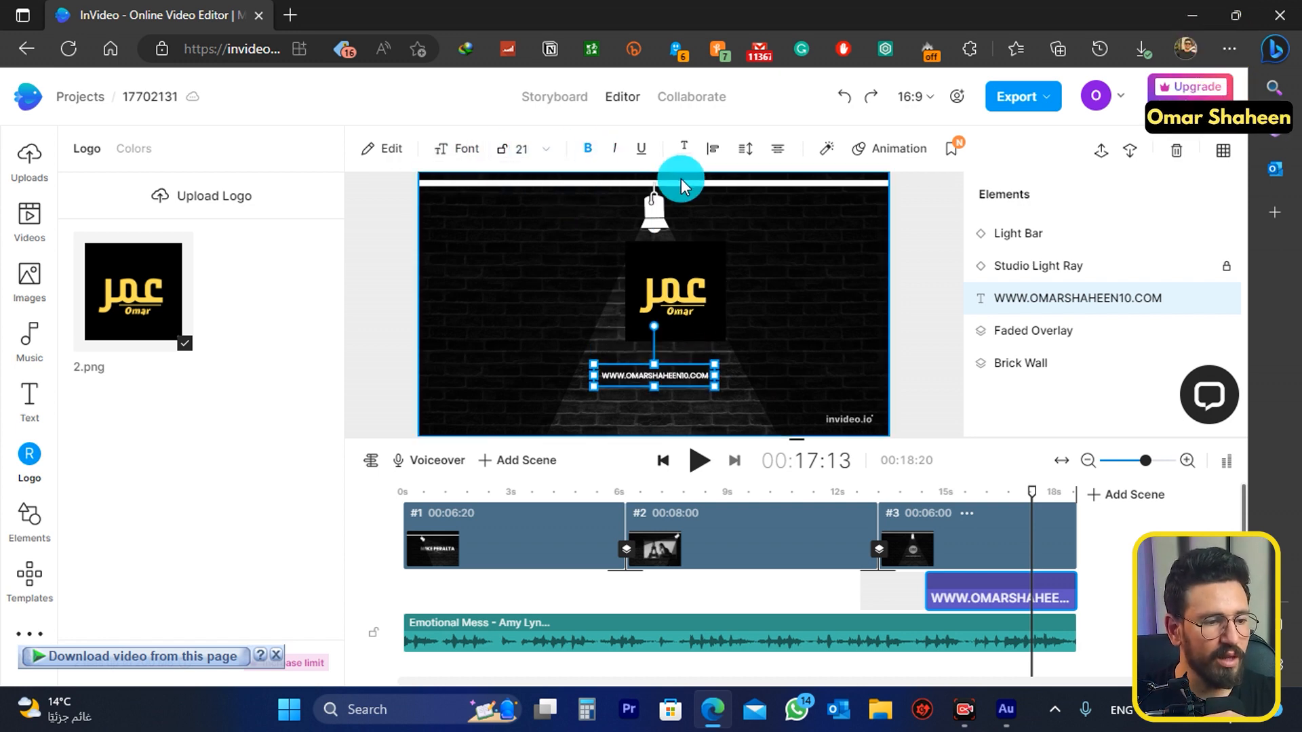
pyautogui.moveTo(678, 377); pyautogui.dragTo(696, 378)
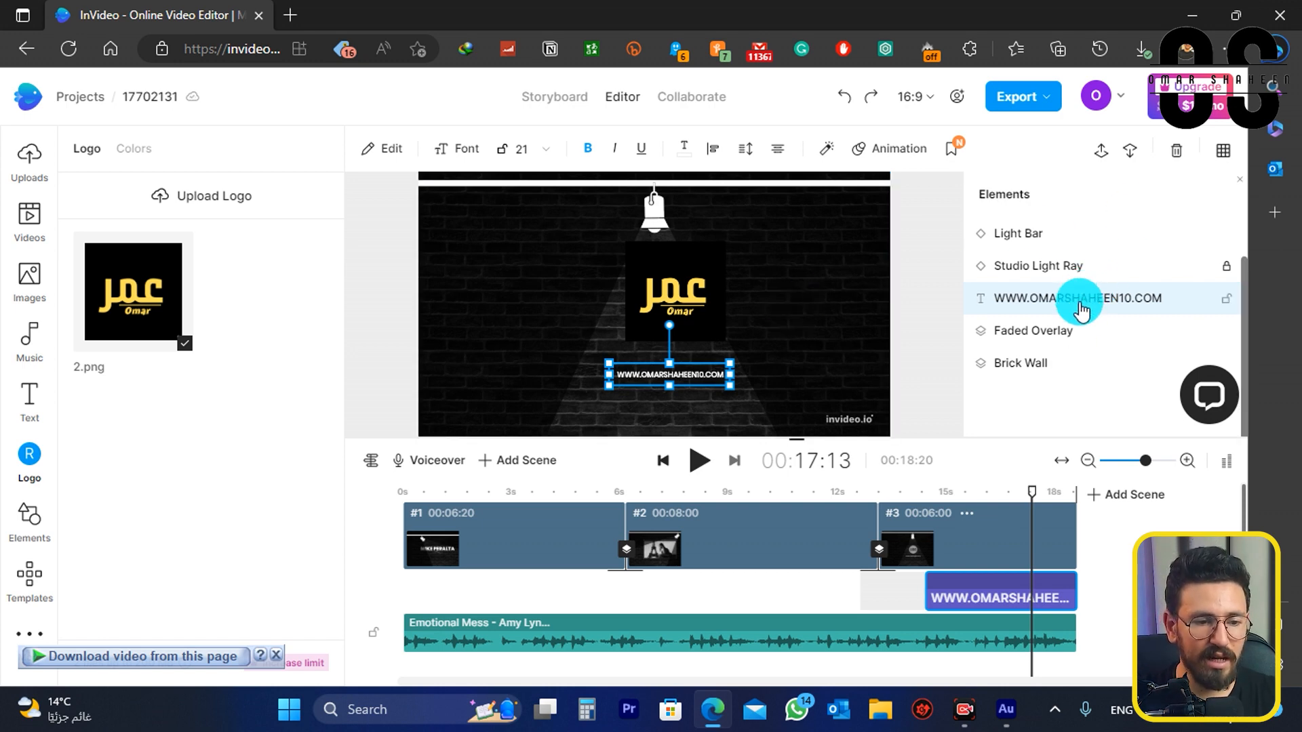
pyautogui.moveTo(1082, 310)
pyautogui.mouseDown()
pyautogui.moveTo(1069, 296)
pyautogui.moveTo(1069, 334)
pyautogui.moveTo(1069, 301)
pyautogui.mouseUp()
pyautogui.click(1104, 150)
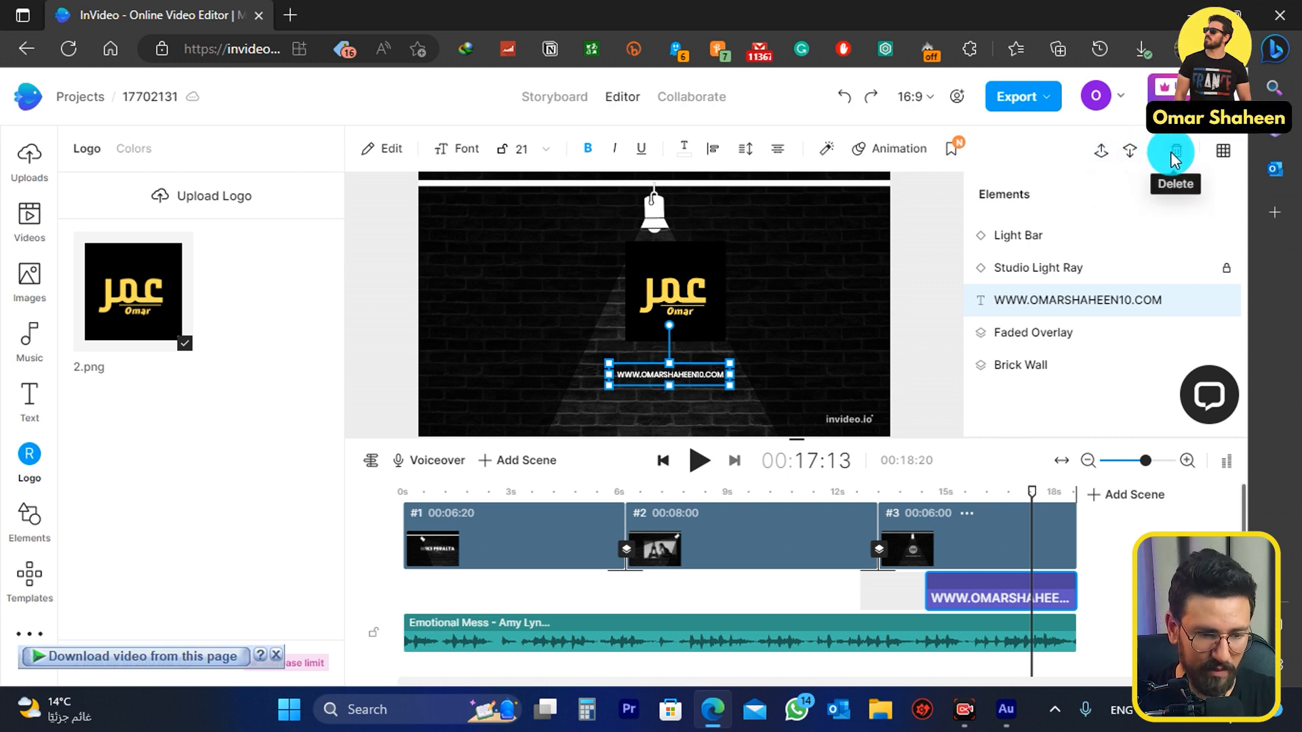
pyautogui.click(686, 314)
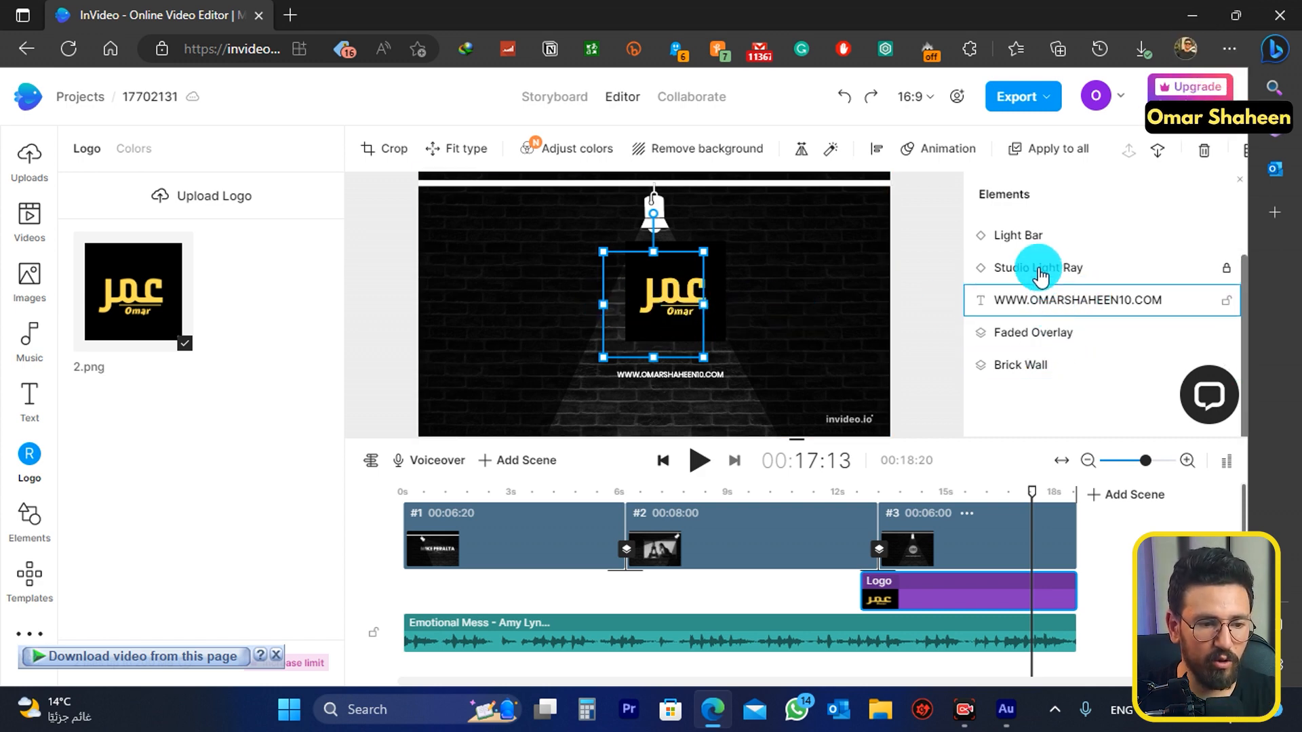
# Animate the logo: Fade from left entrance, Zoom in in-place, Slide to down exit
pyautogui.click(964, 157)
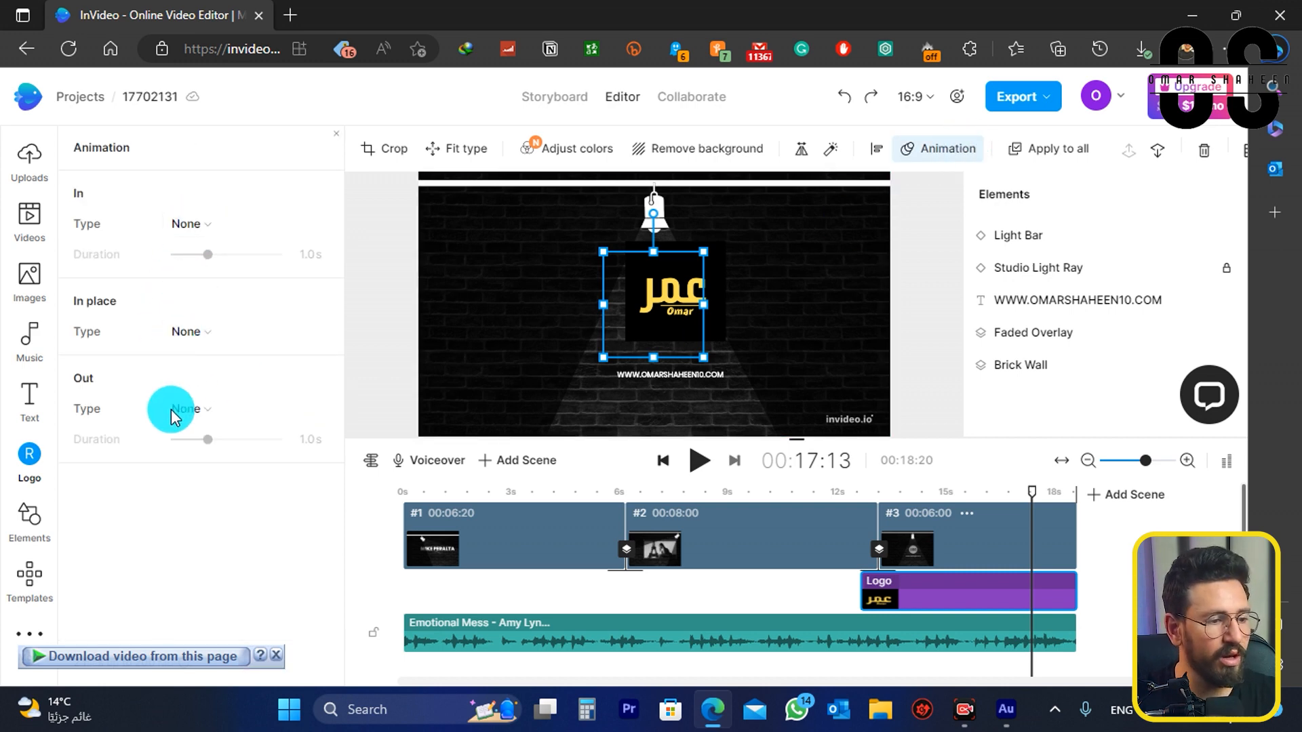
pyautogui.click(202, 231)
pyautogui.moveTo(217, 285)
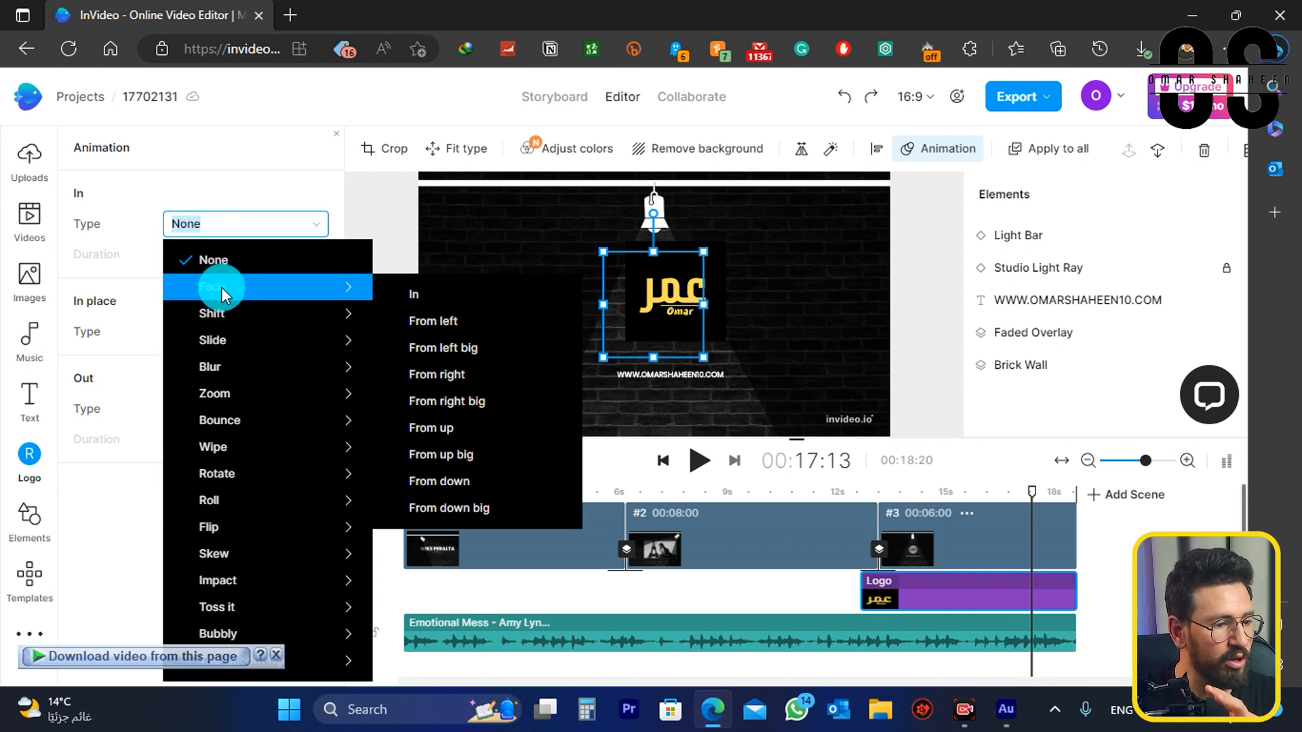
pyautogui.click(424, 319)
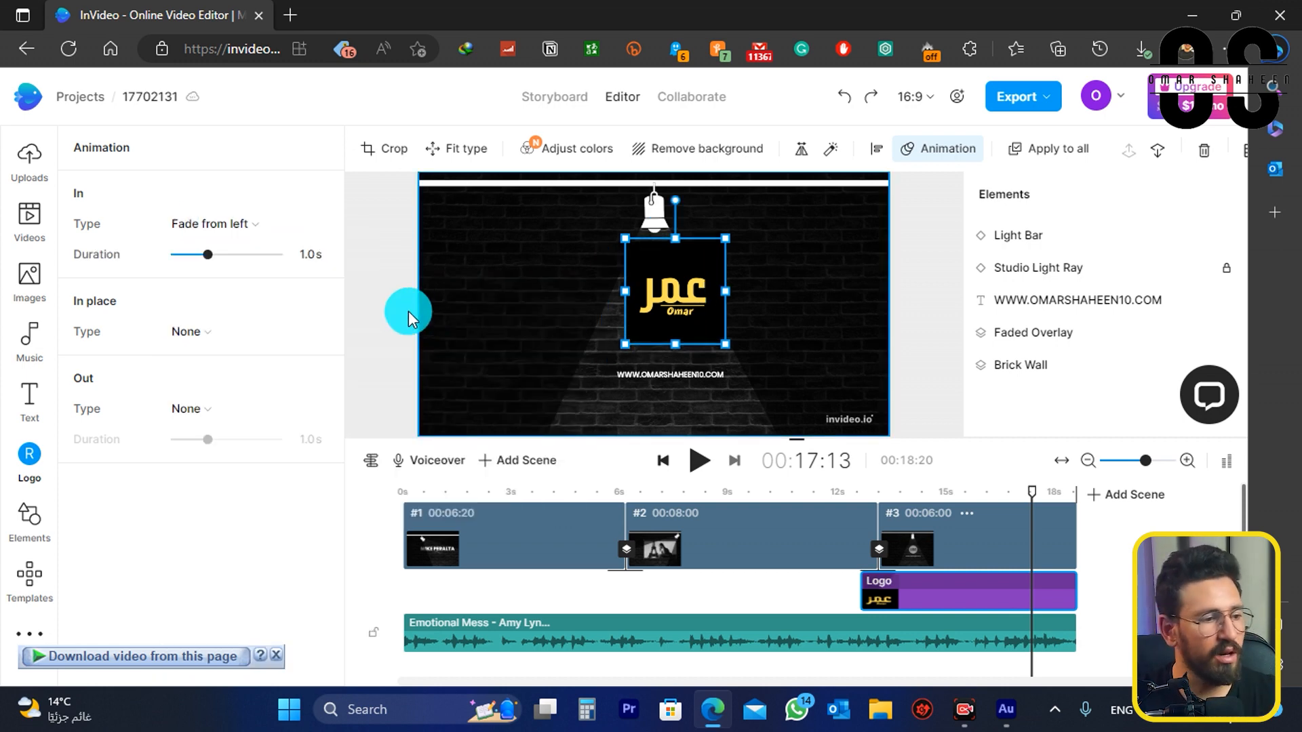
pyautogui.click(194, 329)
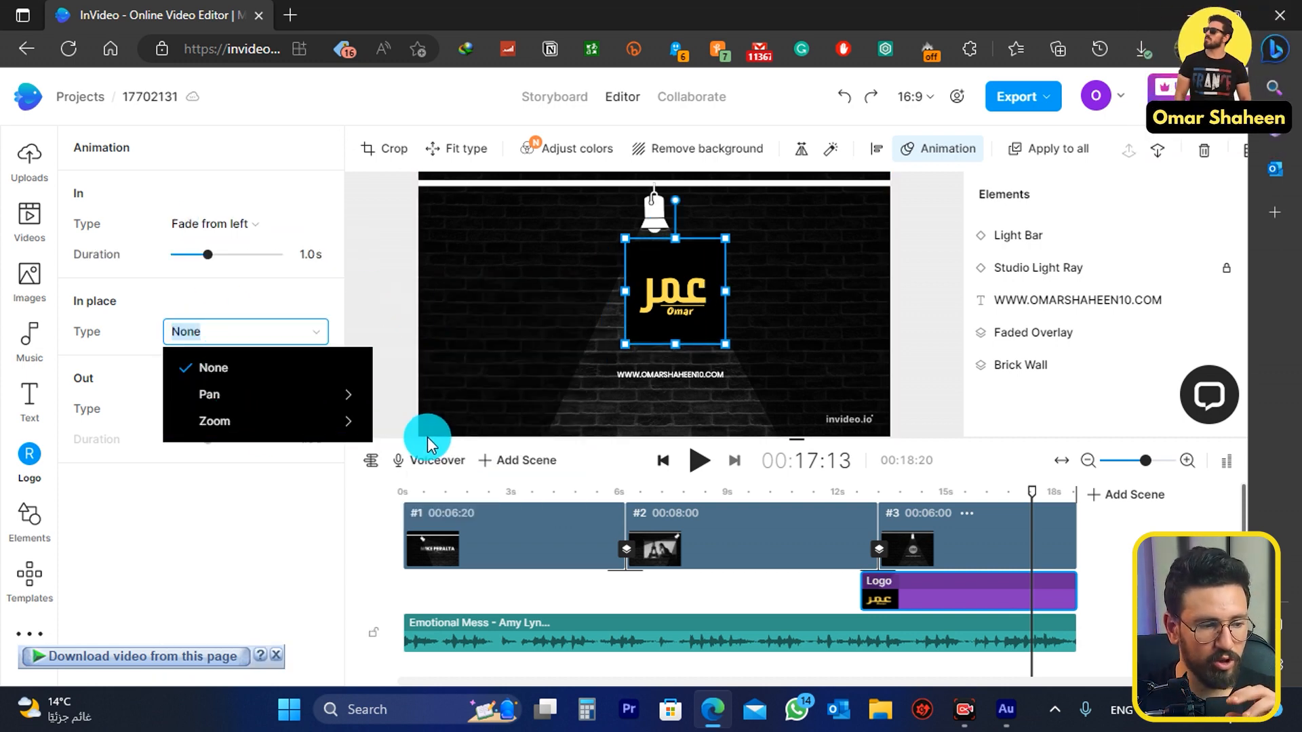
pyautogui.moveTo(313, 434)
pyautogui.click(396, 428)
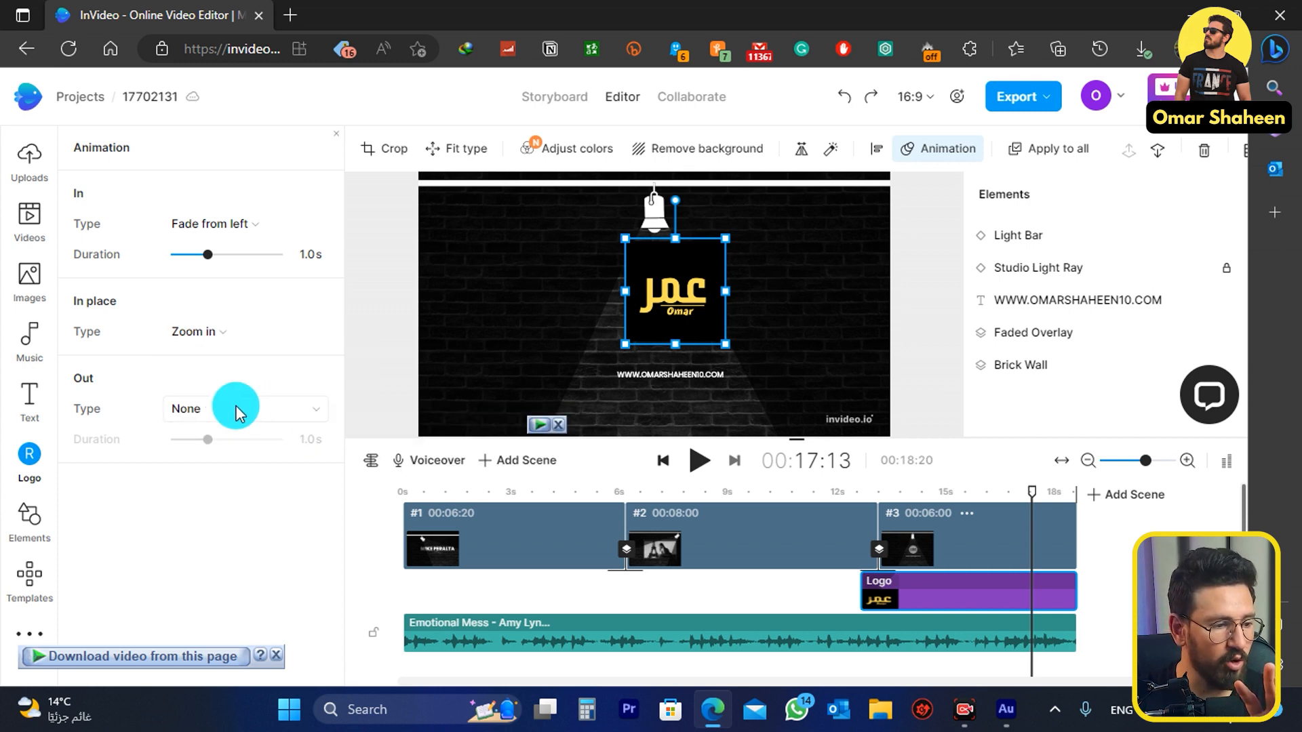
pyautogui.click(218, 412)
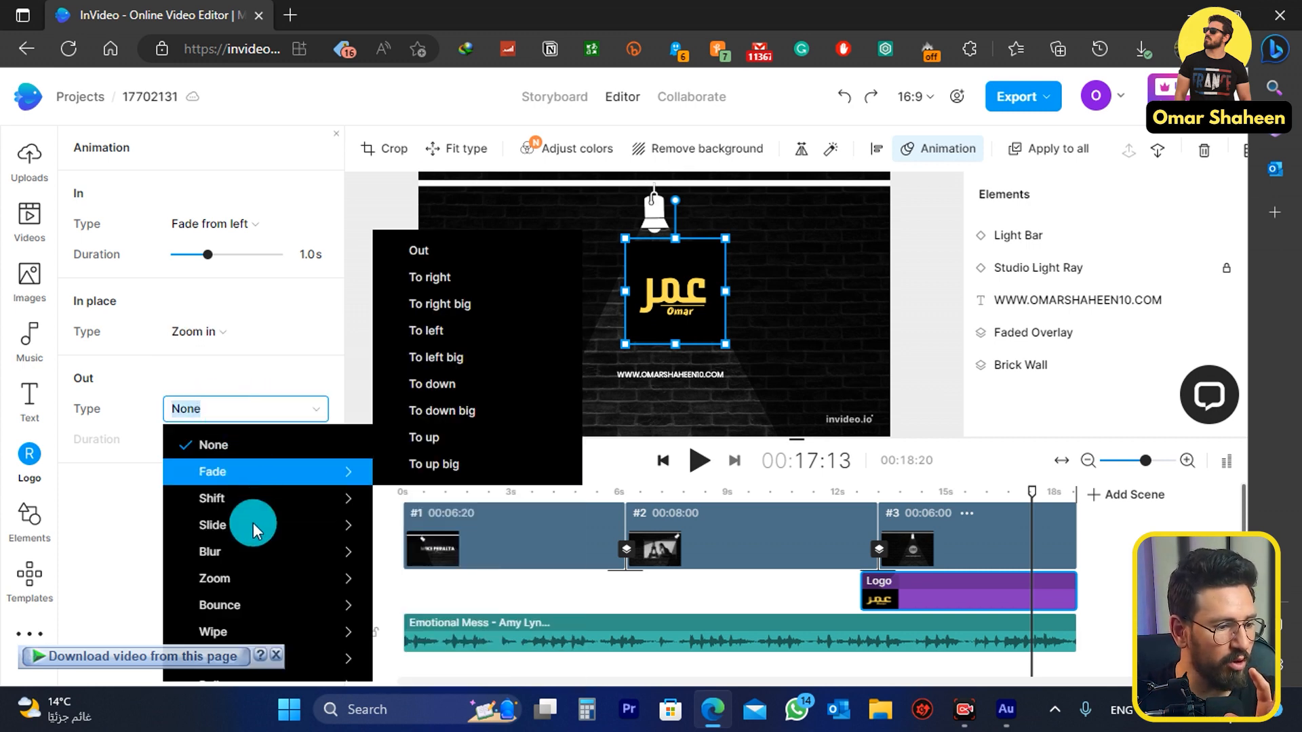
pyautogui.moveTo(256, 533)
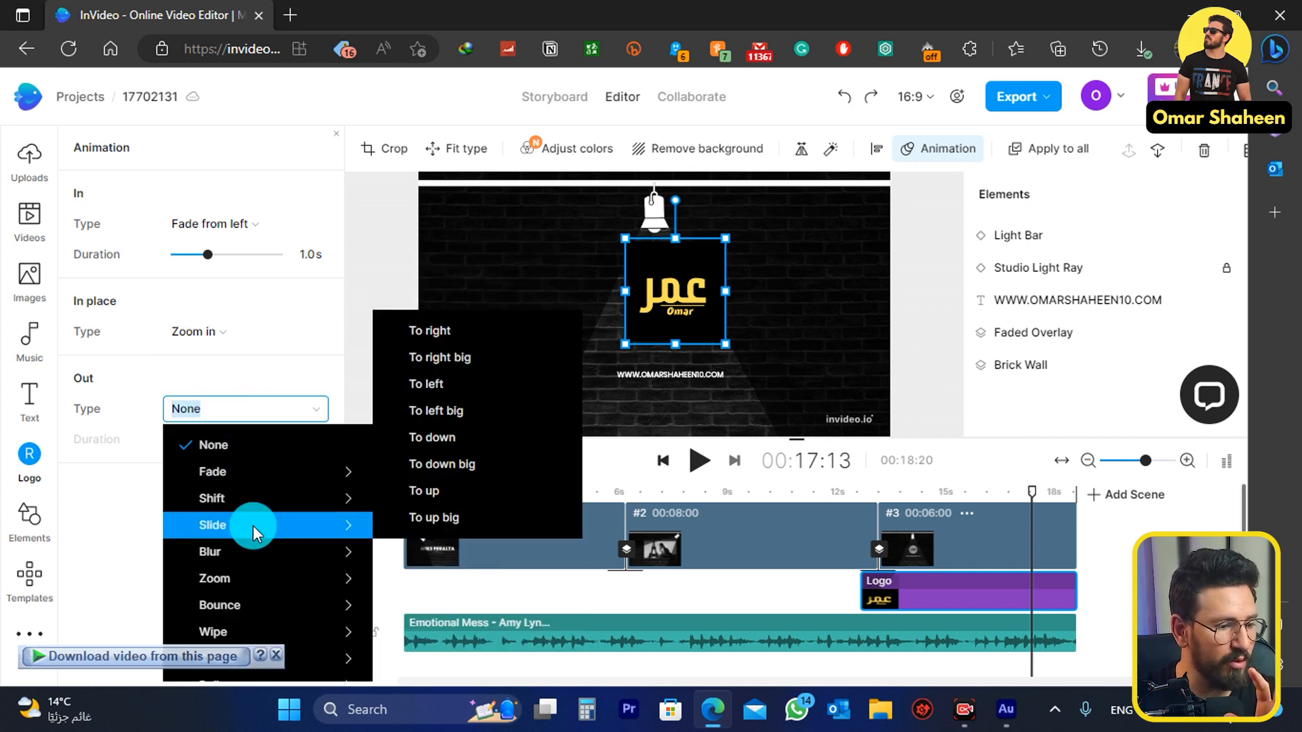
pyautogui.click(470, 437)
pyautogui.click(885, 483)
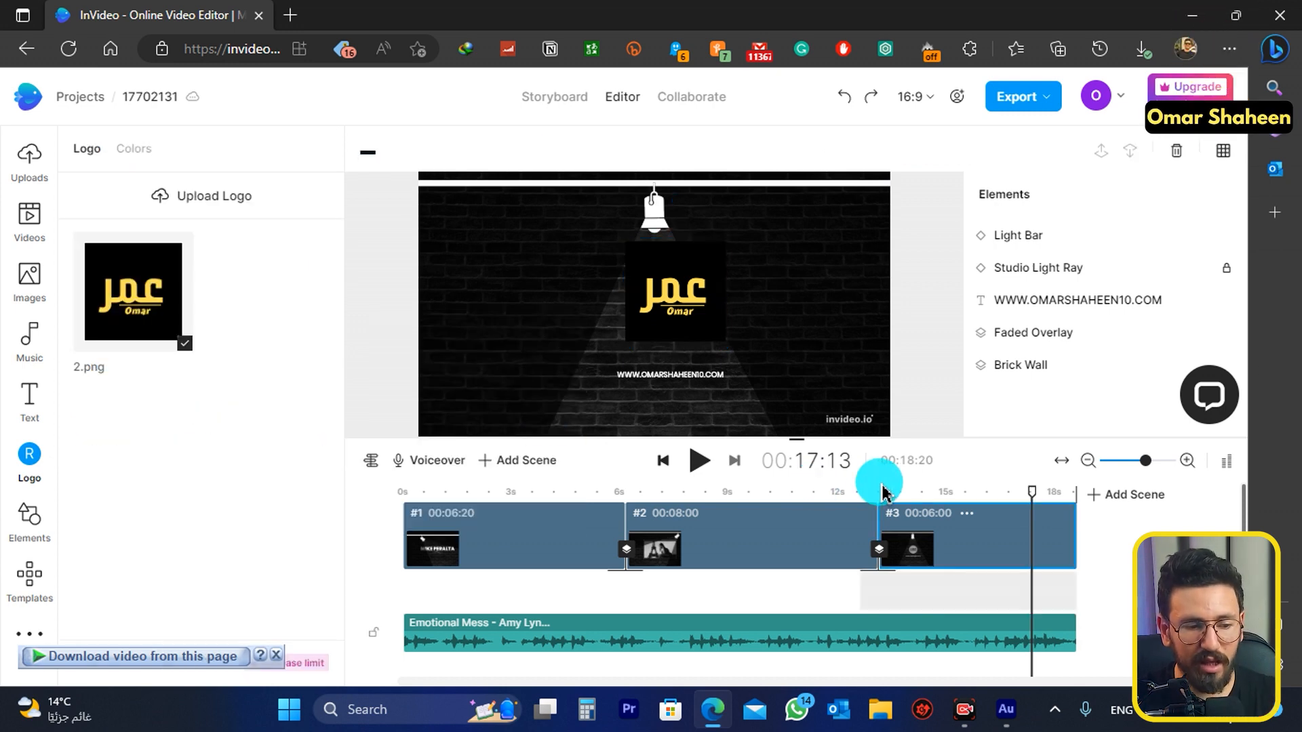
# Preview the logo scene, then add a blank fourth scene at the end of the timeline
pyautogui.click(699, 460)
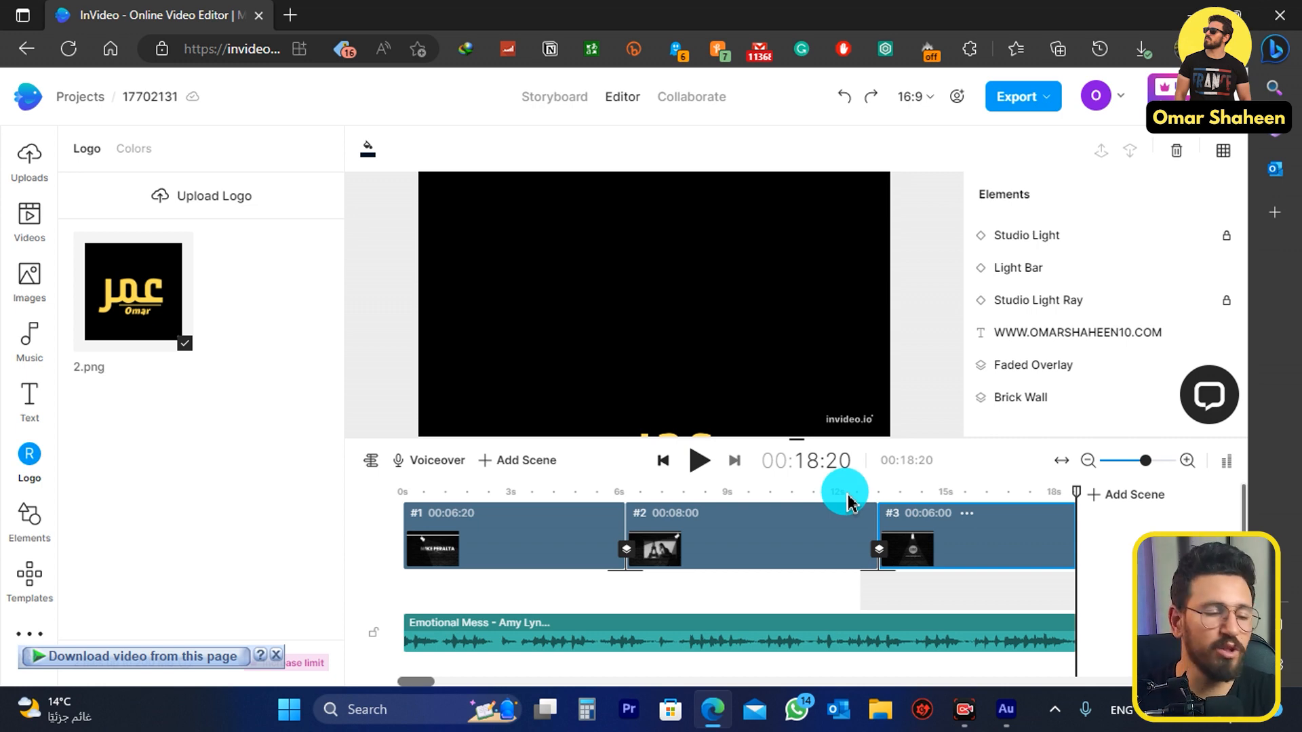
pyautogui.click(1149, 503)
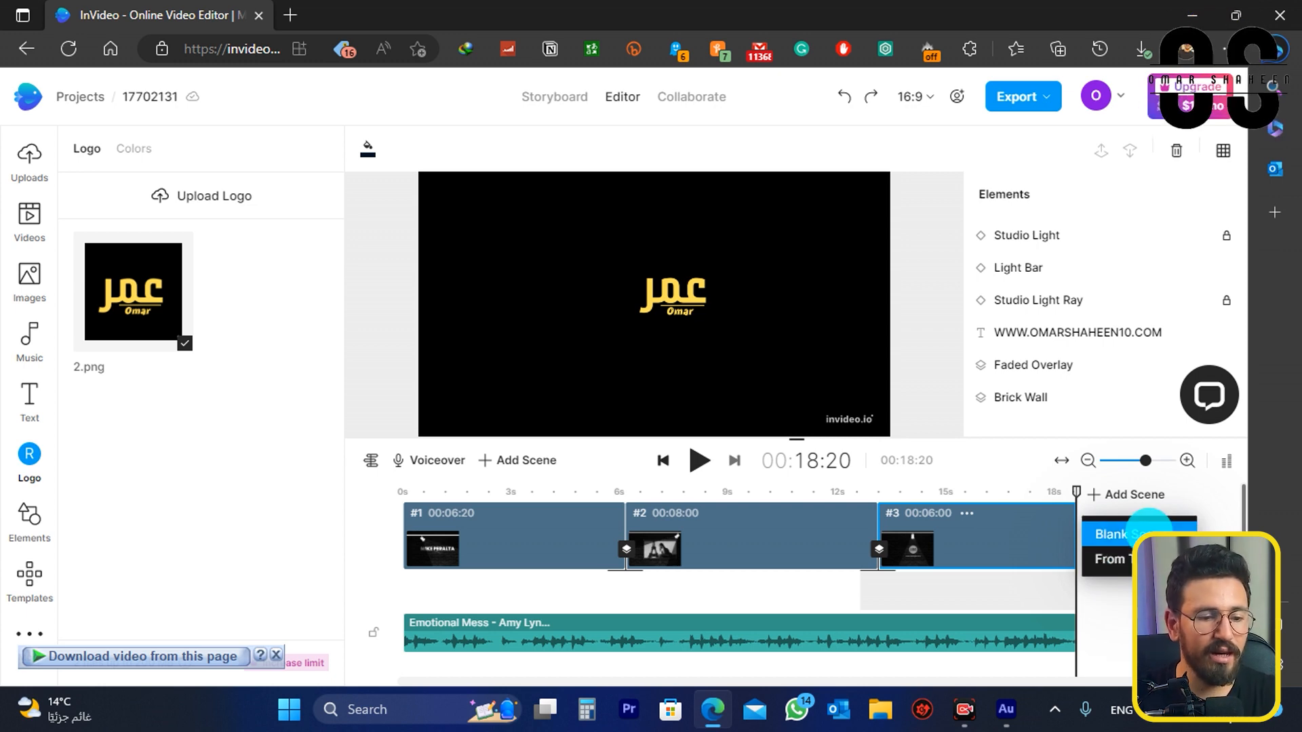
pyautogui.click(1146, 533)
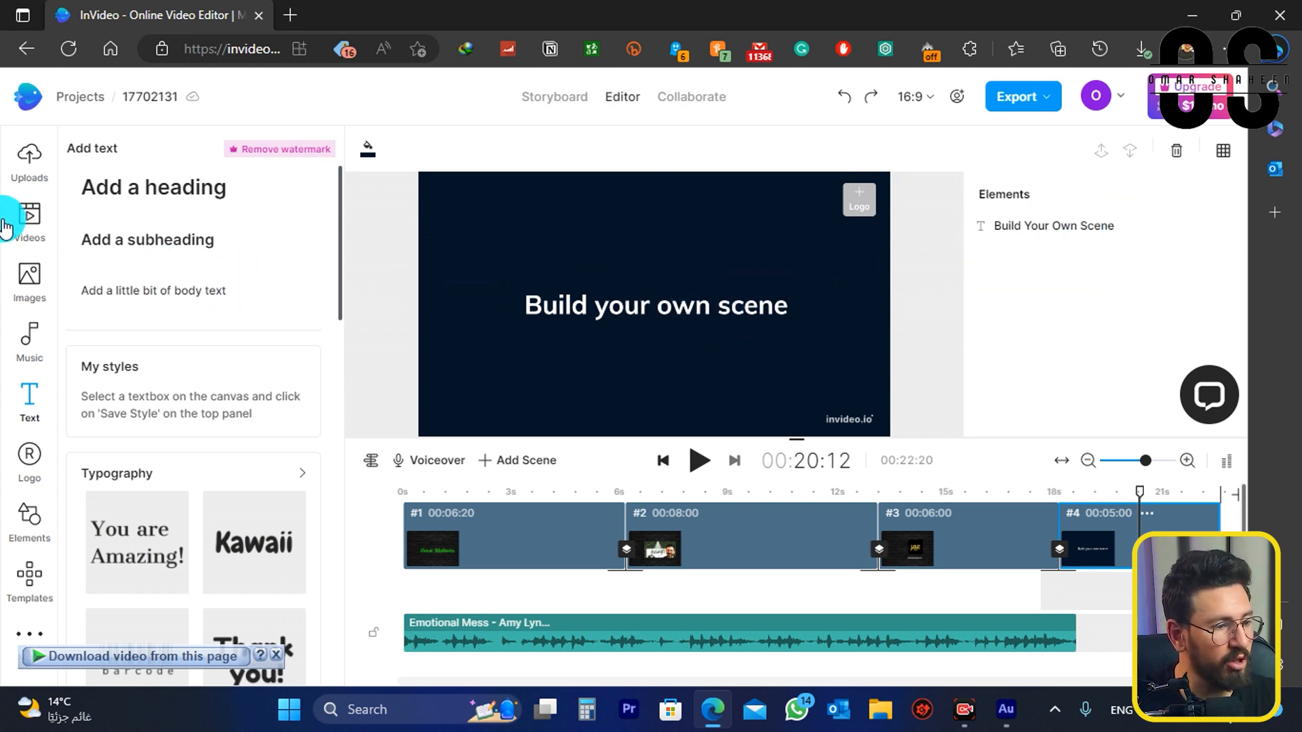
pyautogui.click(28, 279)
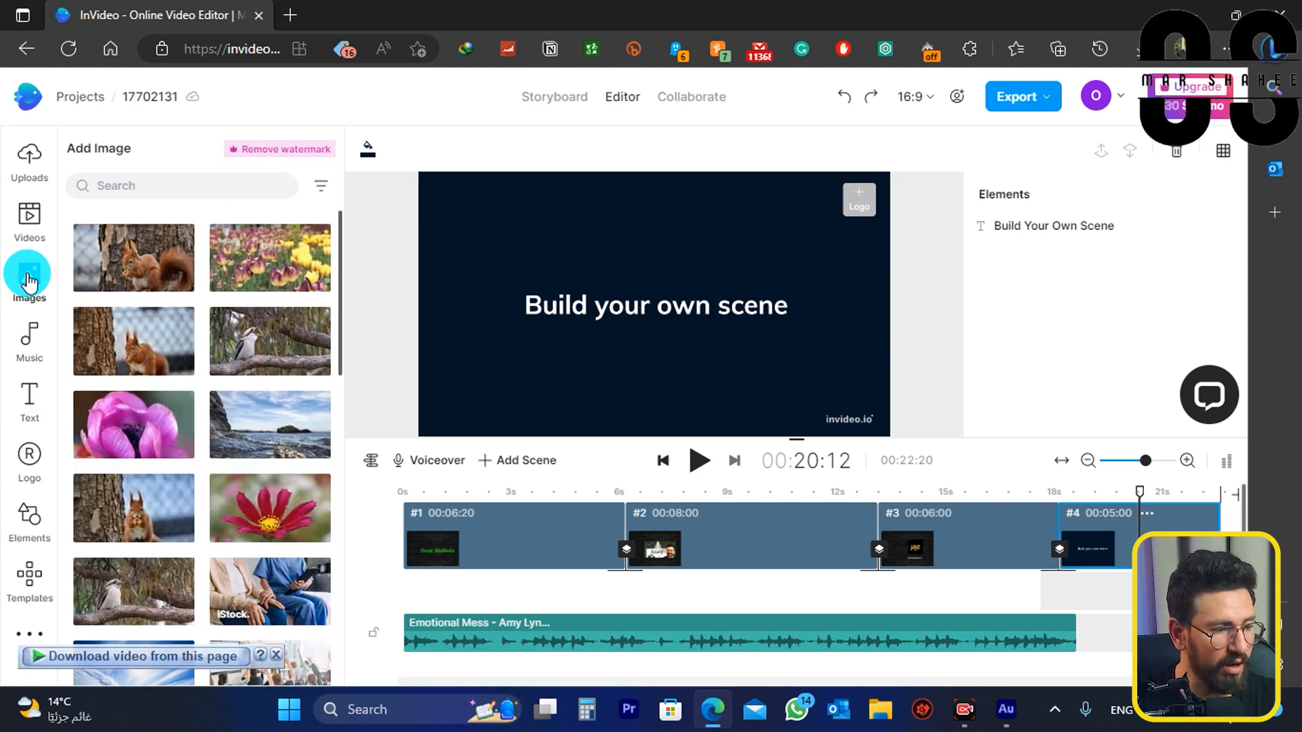
# Place a seascape stock photo on scene 4, stretched and centred to fill the frame
pyautogui.moveTo(246, 389); pyautogui.dragTo(455, 331)
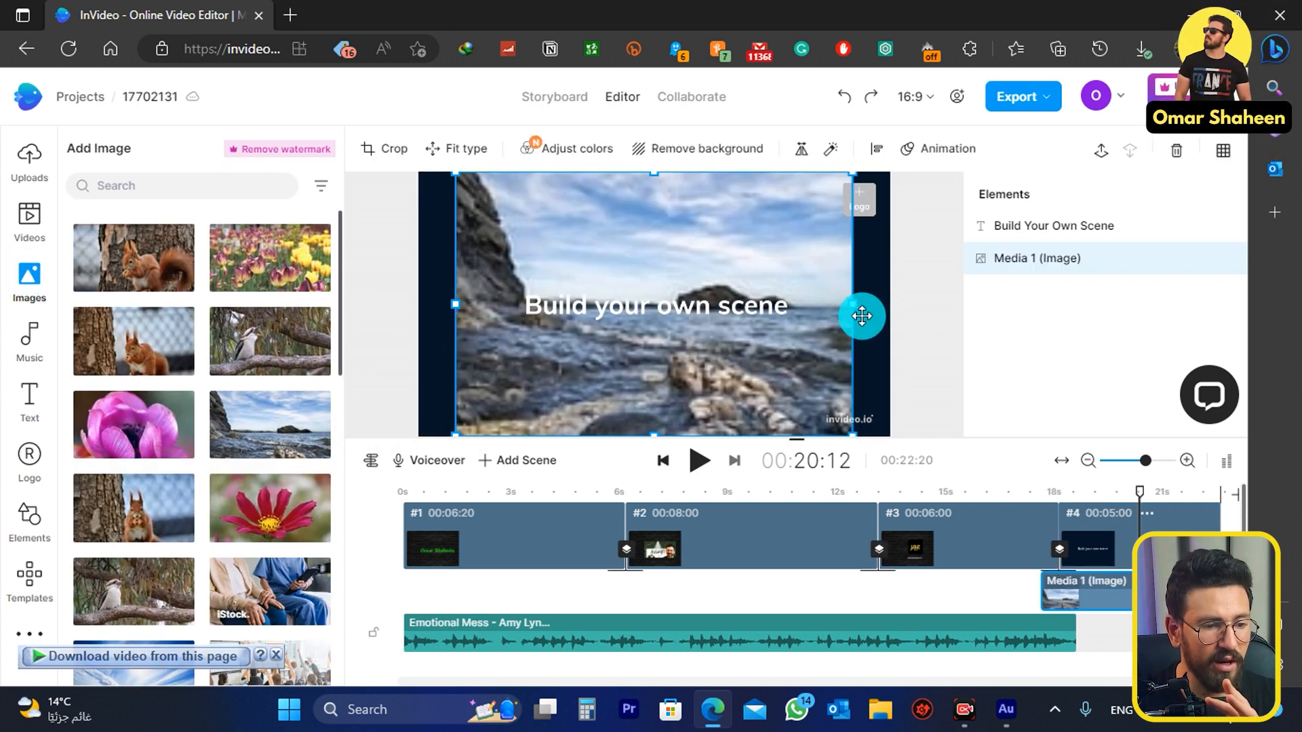
pyautogui.moveTo(854, 303); pyautogui.dragTo(896, 302)
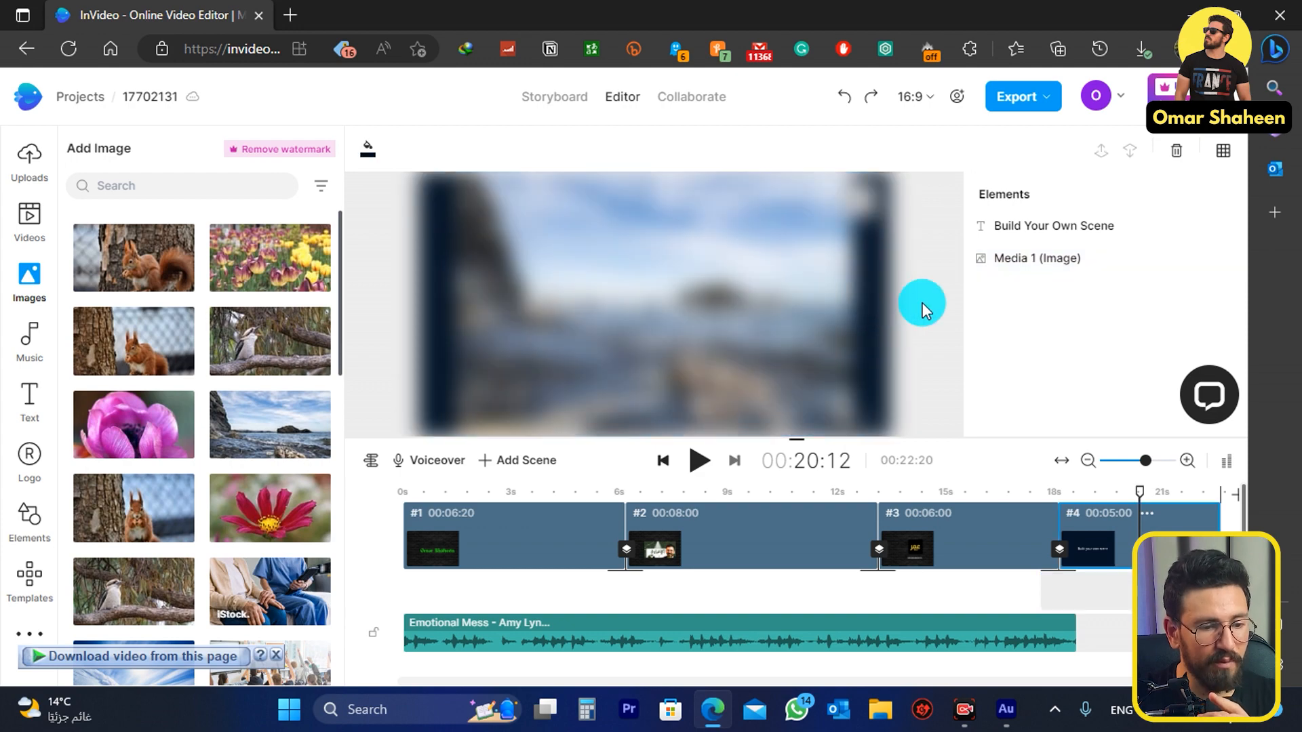
pyautogui.click(853, 317)
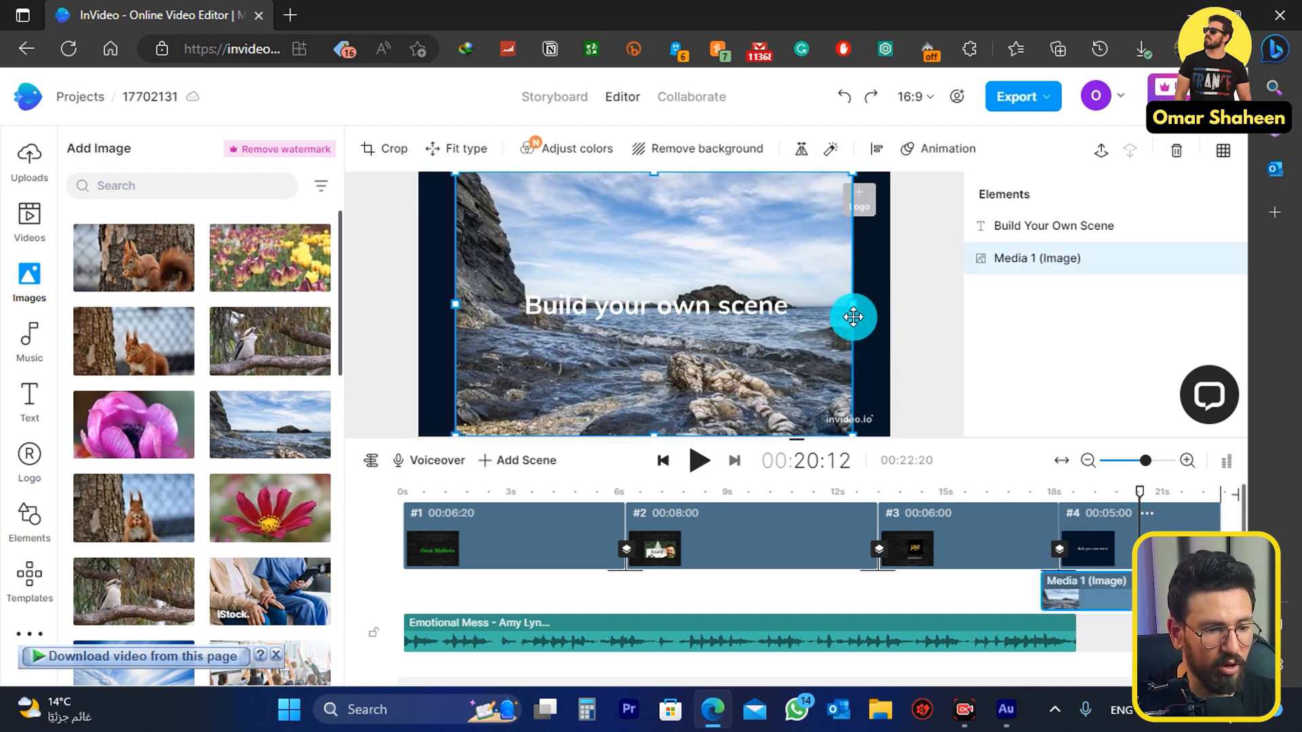
pyautogui.moveTo(853, 304); pyautogui.dragTo(916, 302)
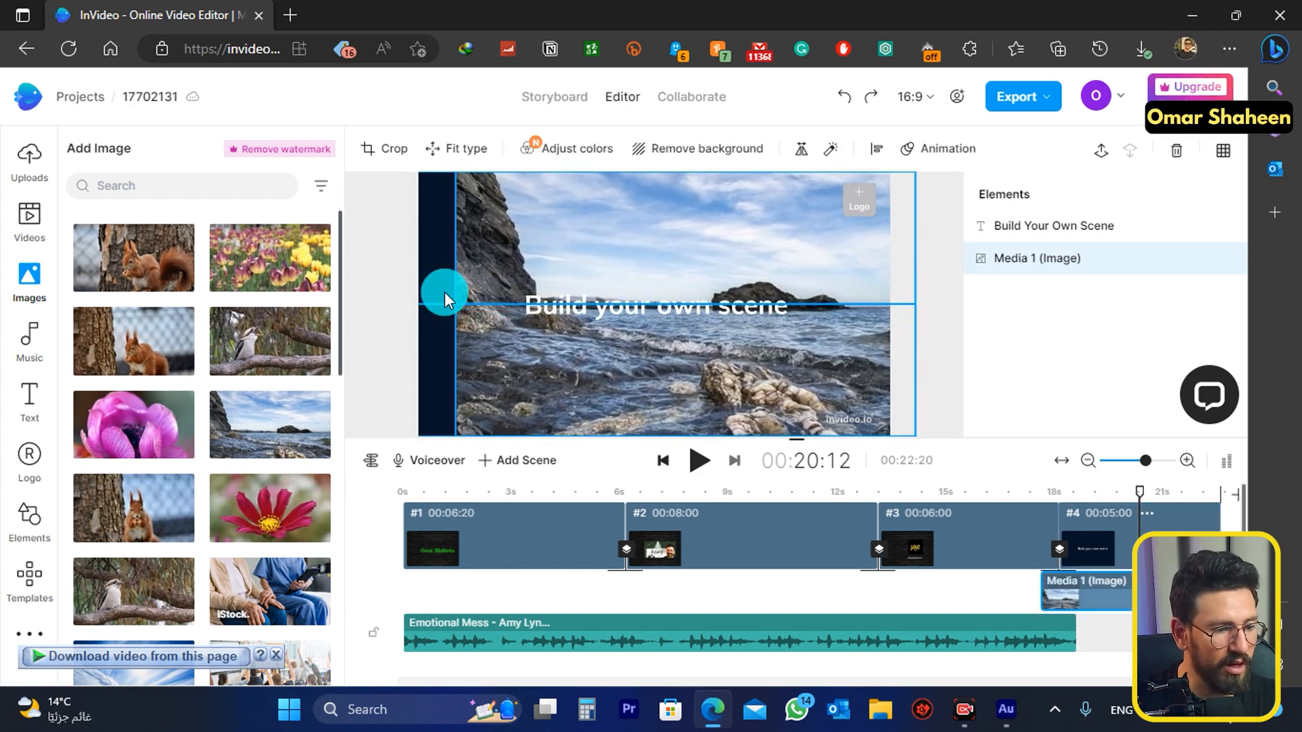
pyautogui.moveTo(425, 308); pyautogui.dragTo(387, 311)
pyautogui.moveTo(499, 325); pyautogui.dragTo(543, 337)
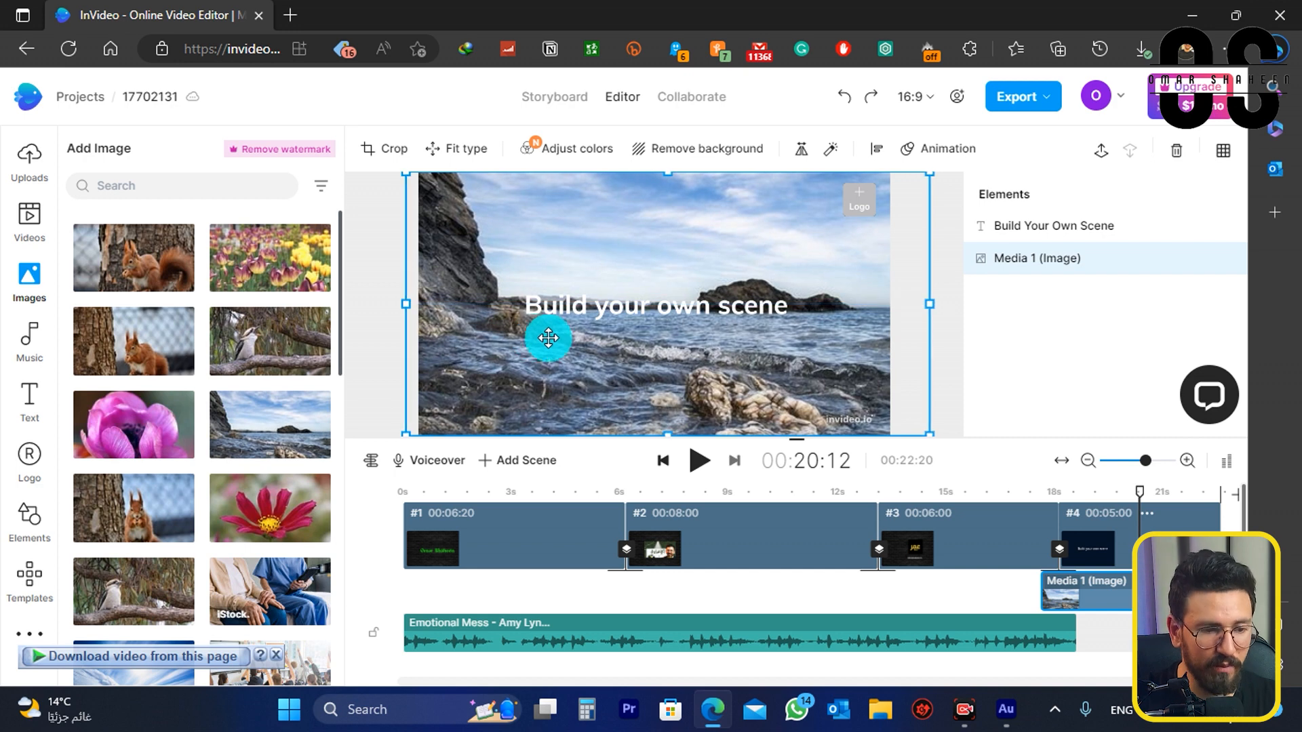
# Rename the seascape image layer to 'Bg'
pyautogui.click(1017, 265)
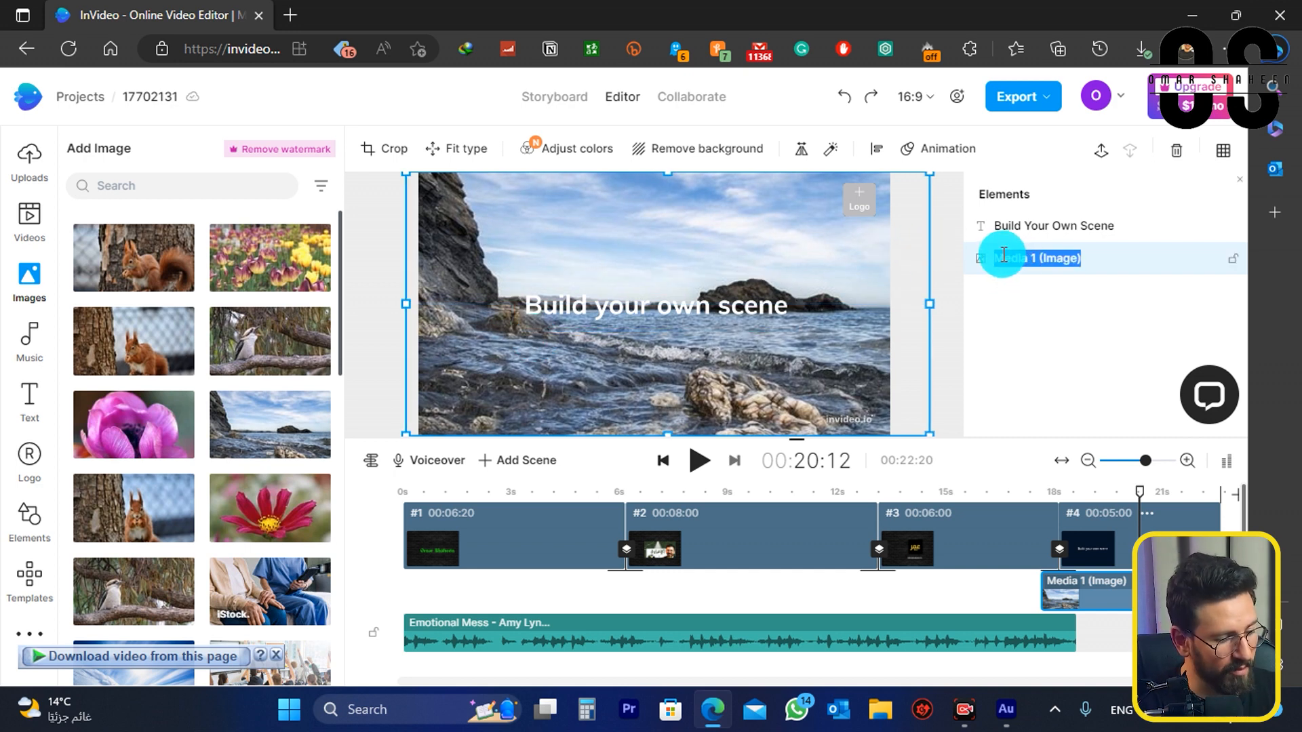
pyautogui.press('BackSpace')
pyautogui.write('Bg')
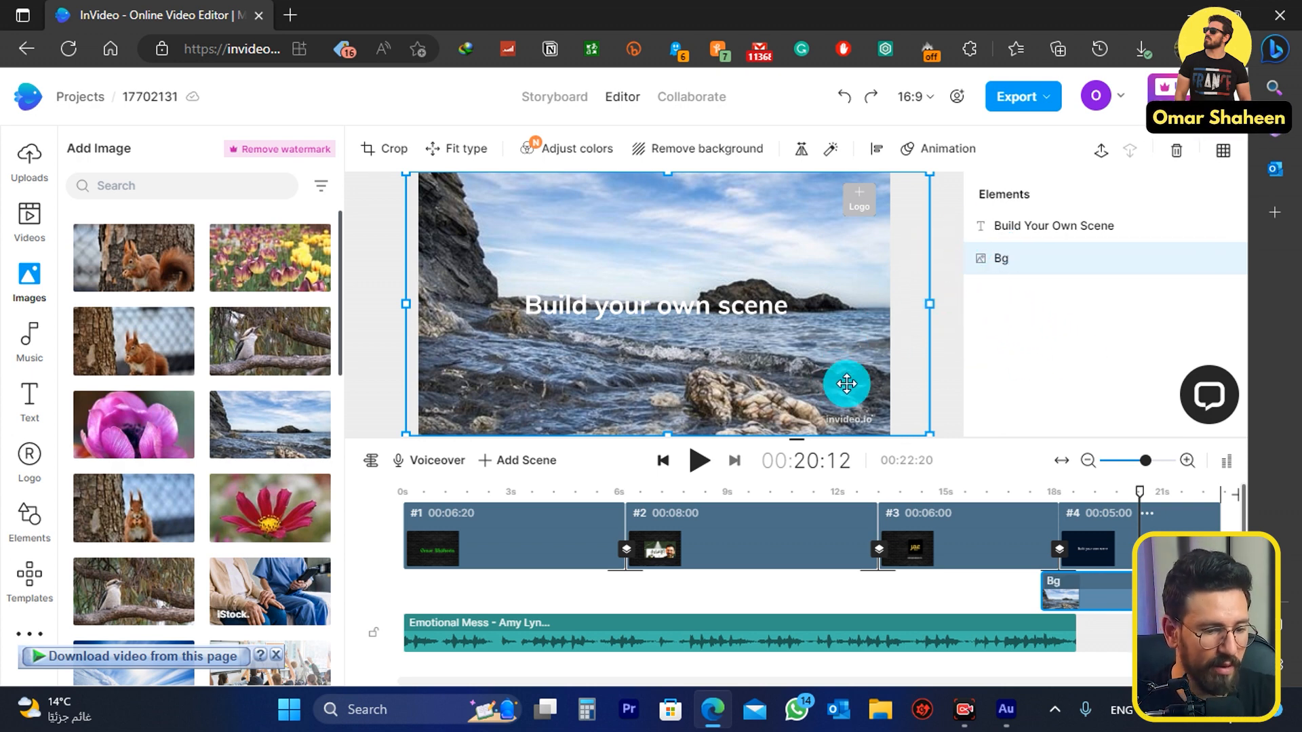
# Set the Bg image's blending mode to Overlay for a dark blue backdrop
pyautogui.click(828, 156)
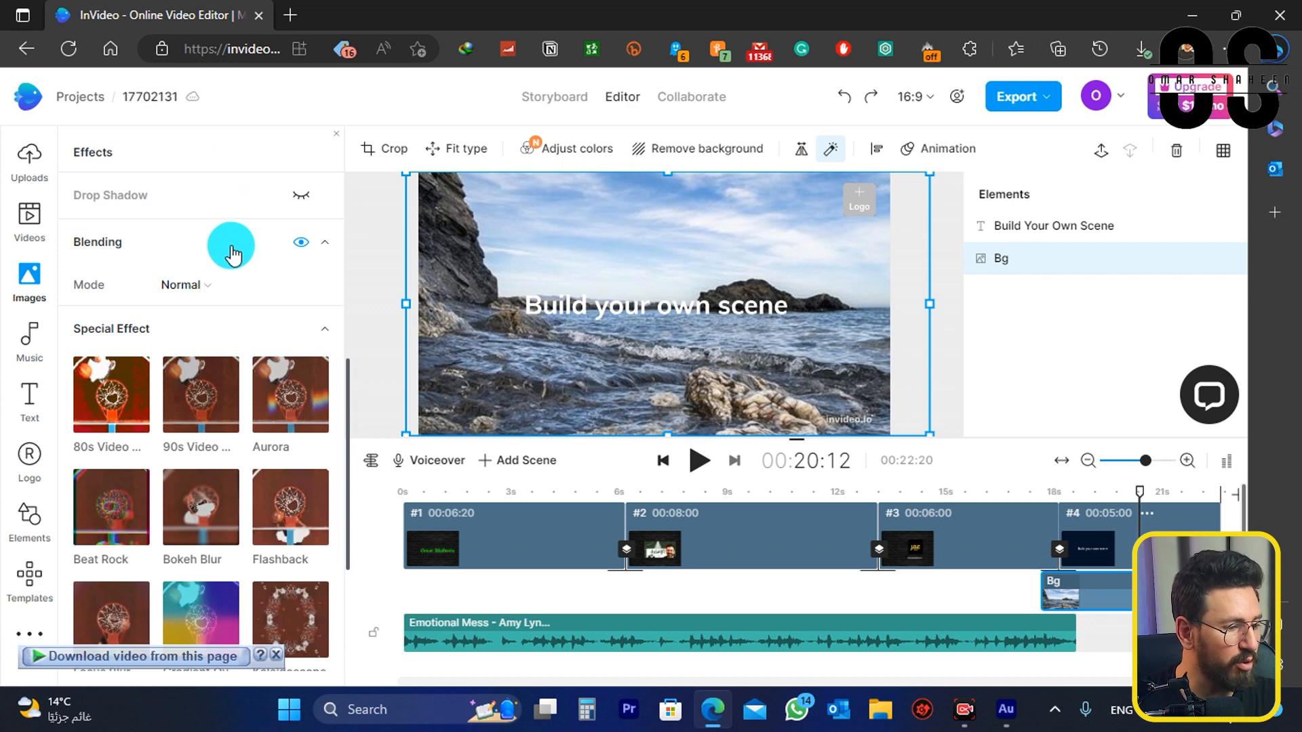
pyautogui.scroll(-2, 232, 386)
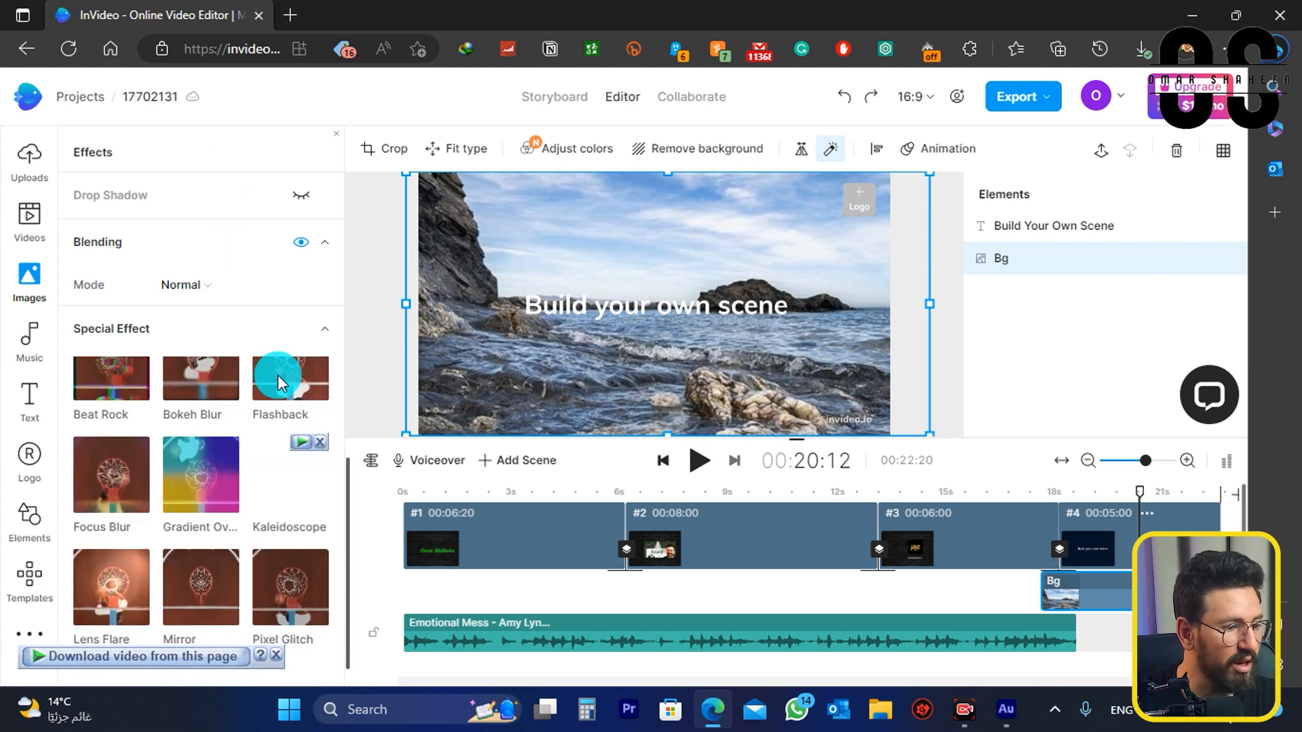
pyautogui.scroll(2, 203, 420)
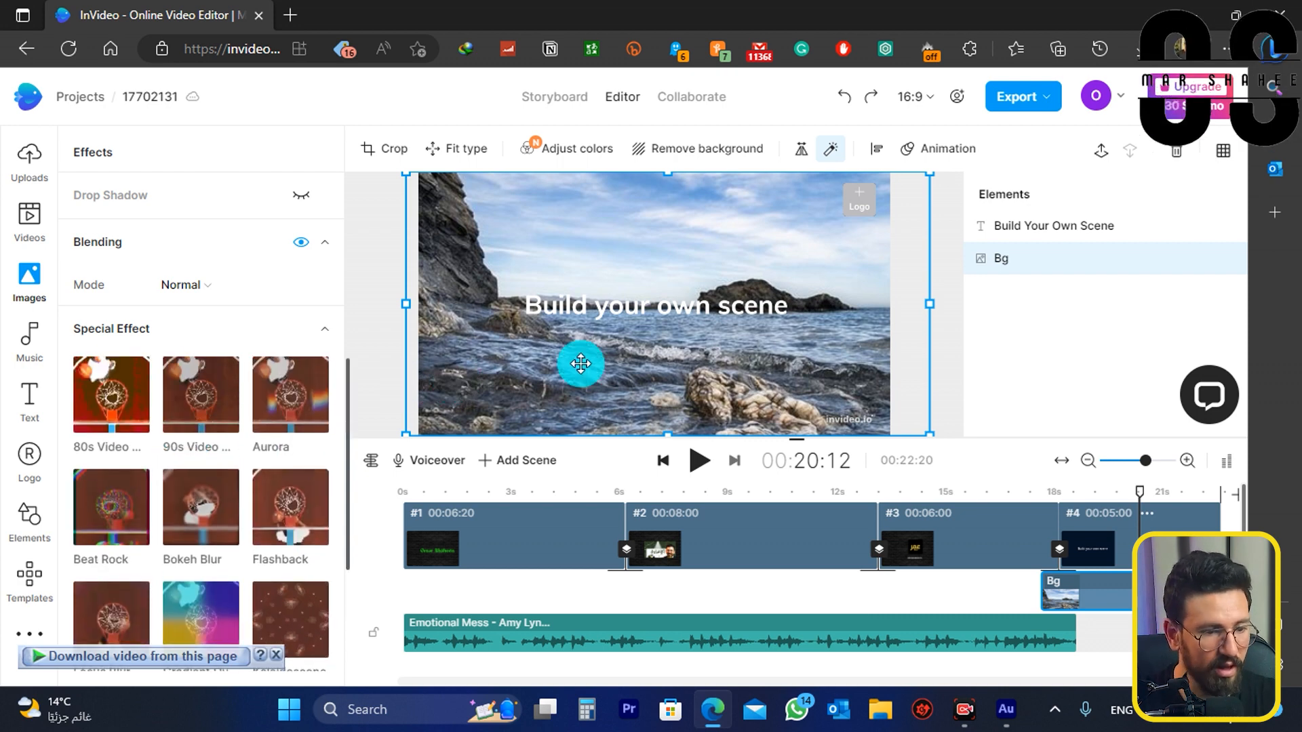
pyautogui.click(175, 288)
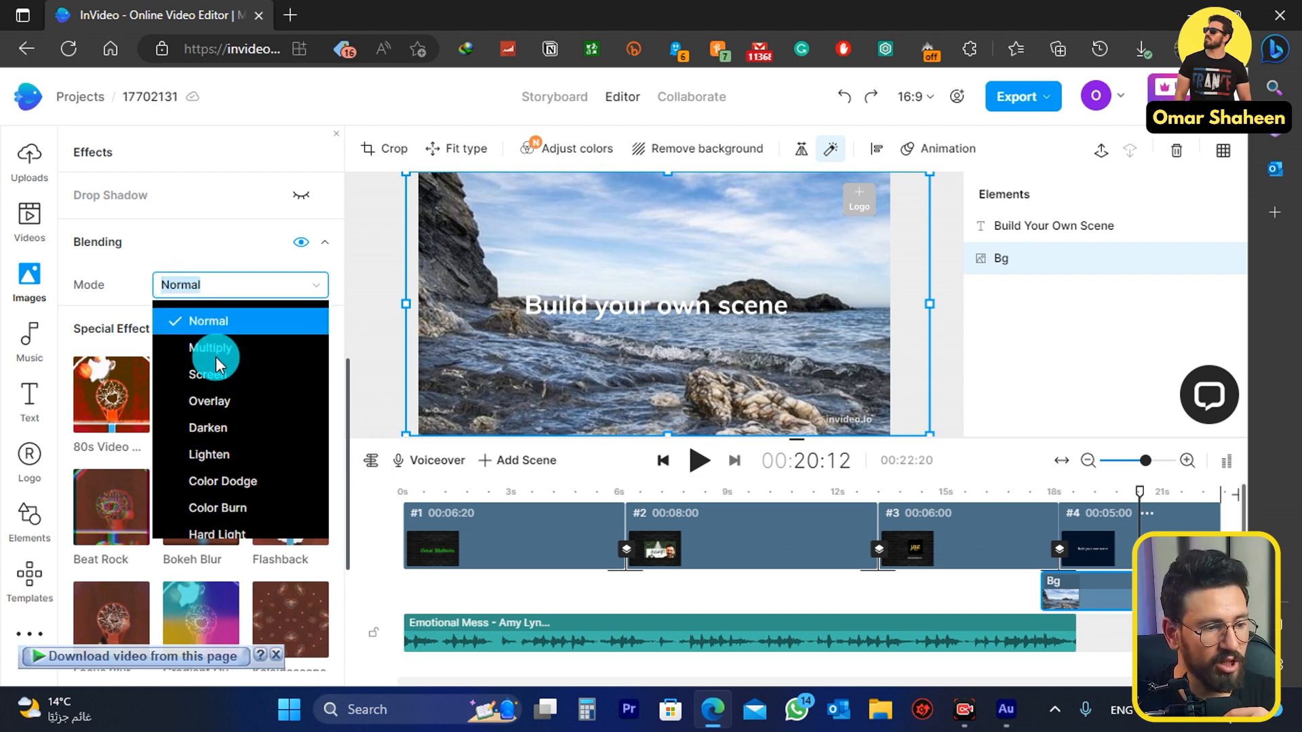
pyautogui.click(224, 401)
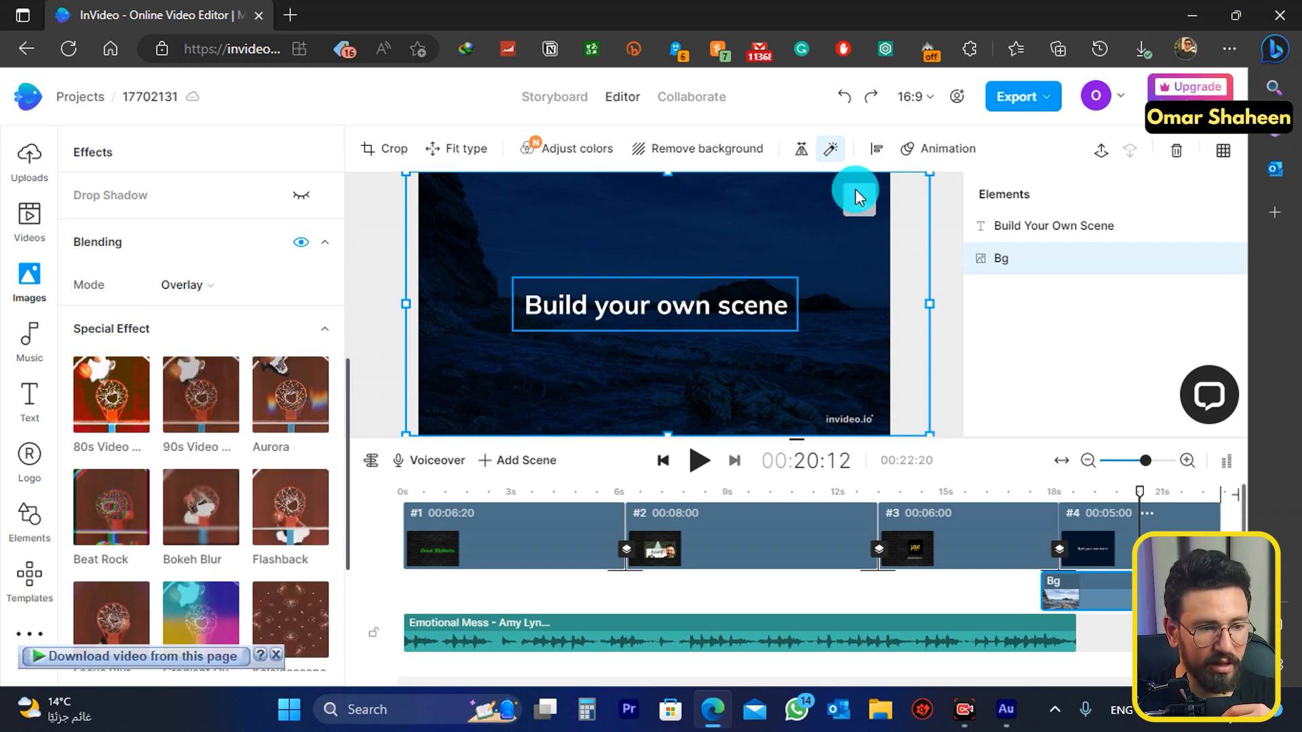
# Try horizontal and vertical flips on the Bg image, reverting the vertical flip
pyautogui.click(812, 149)
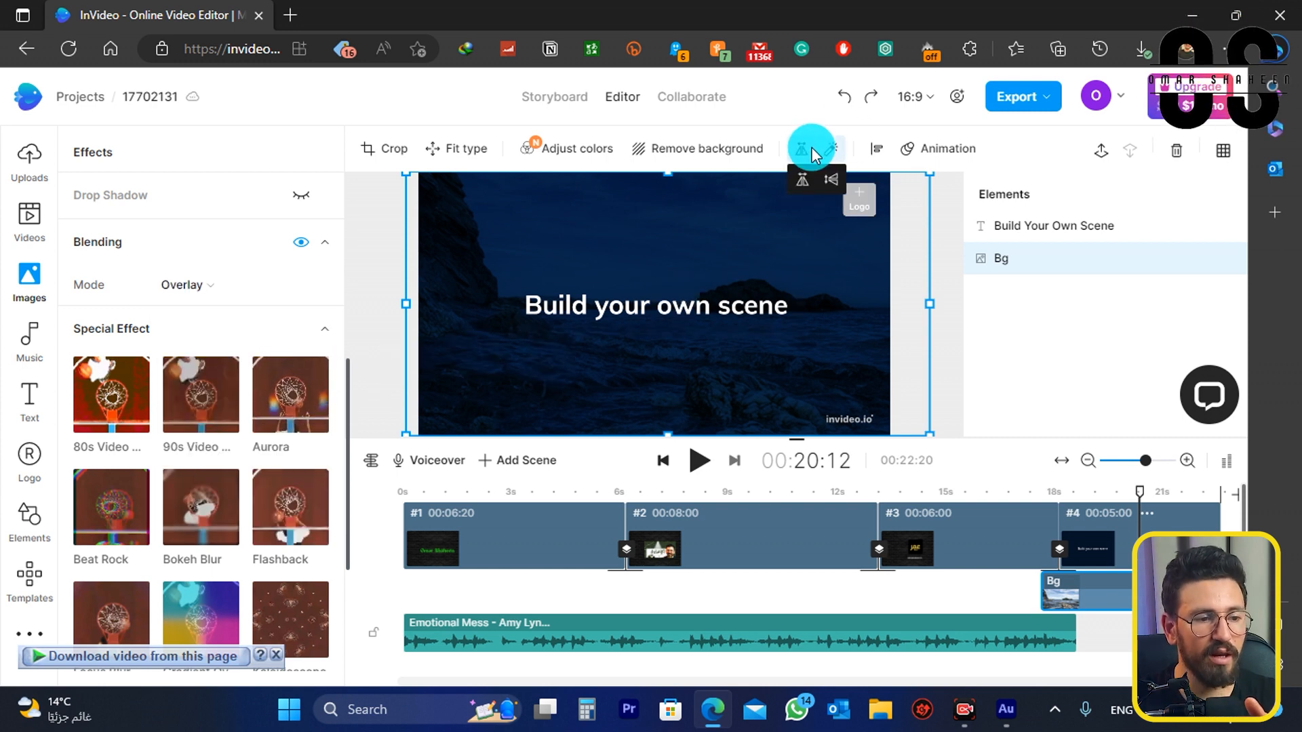
pyautogui.click(806, 179)
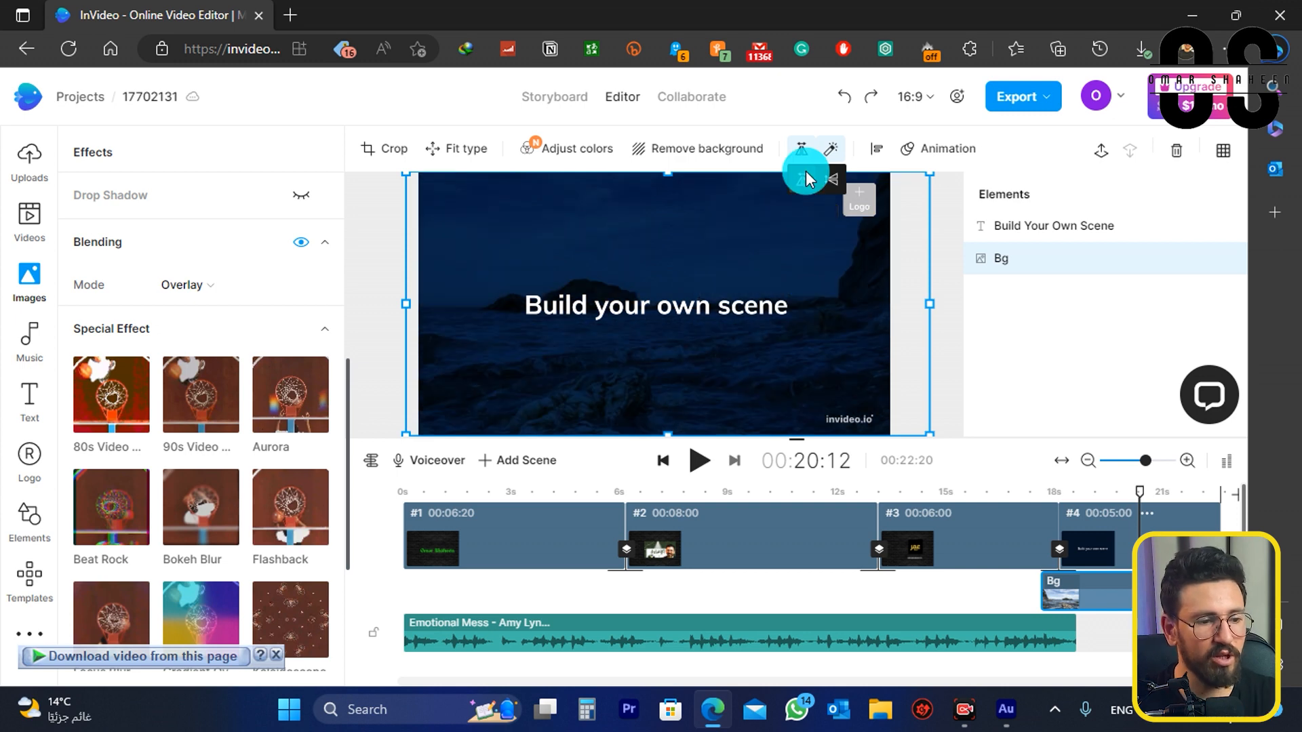
pyautogui.click(824, 177)
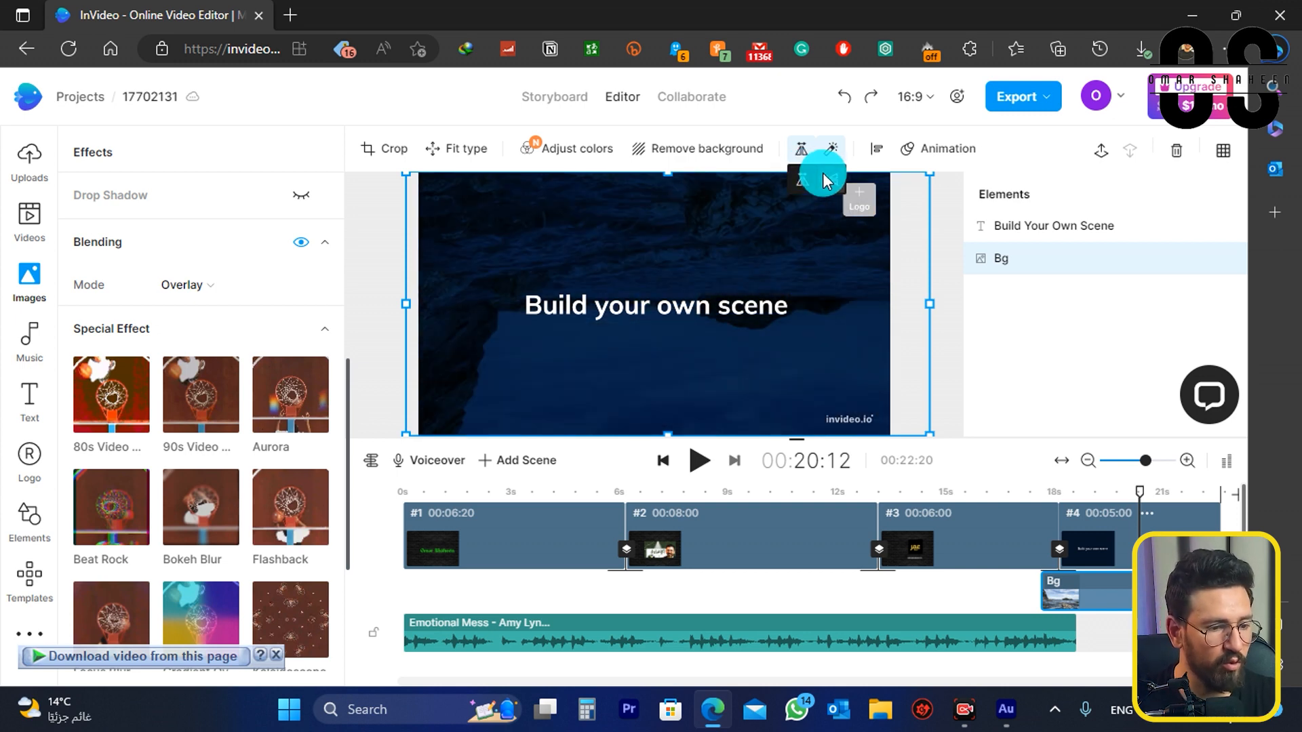
pyautogui.click(823, 174)
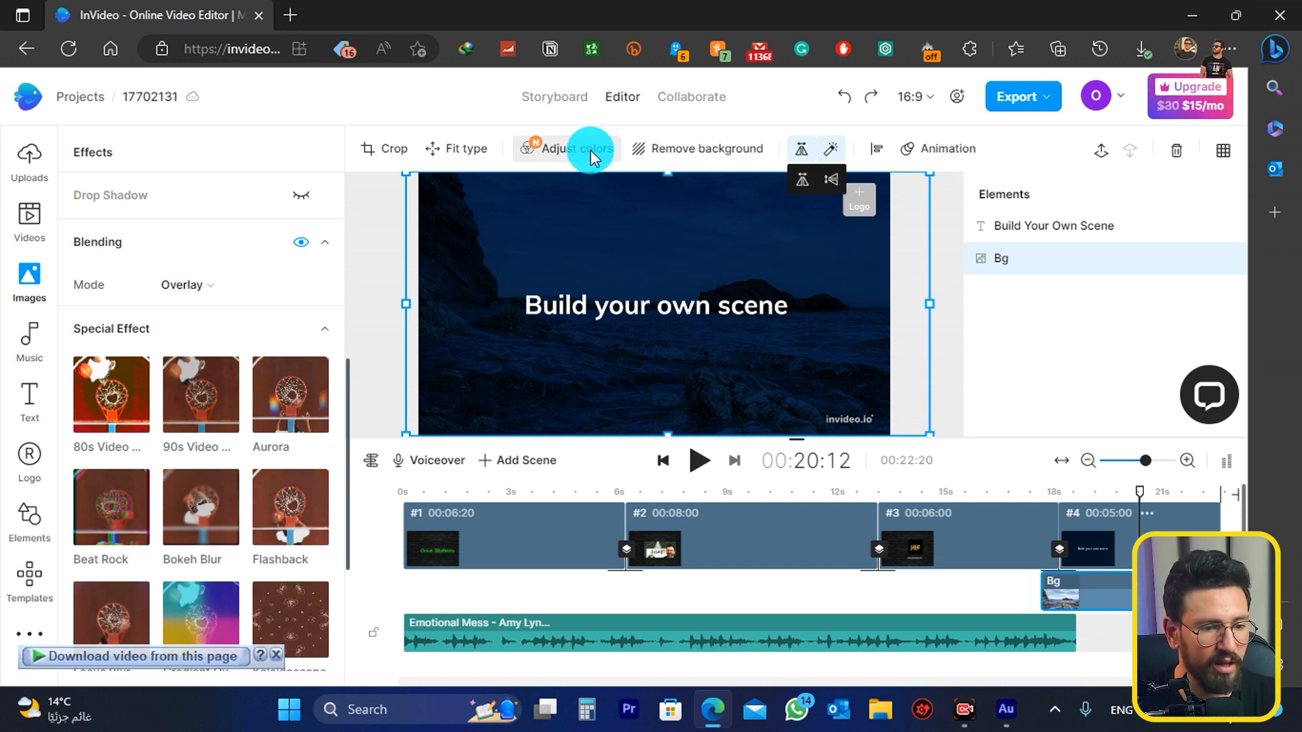
pyautogui.click(1081, 293)
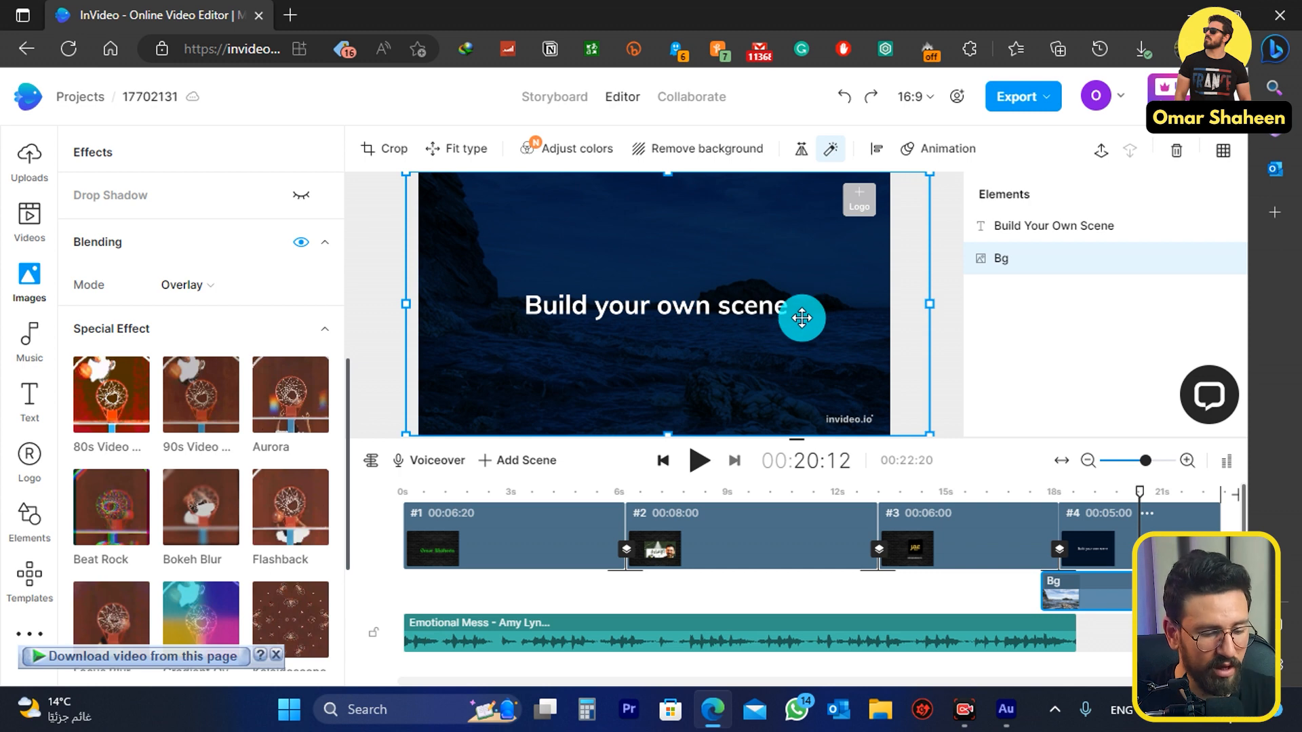
pyautogui.click(739, 312)
# Replace the placeholder title with 'Subscribe' and shift it left of centre
pyautogui.click(739, 312)
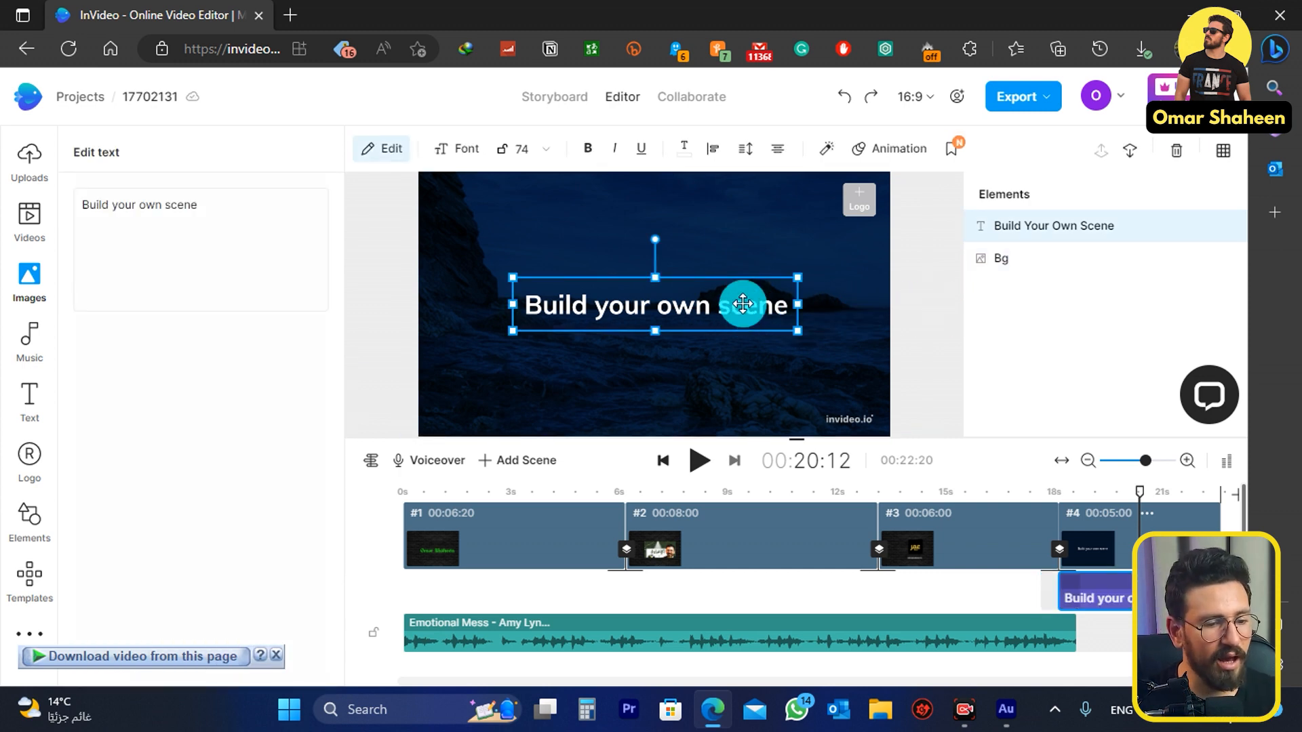
pyautogui.doubleClick(1009, 227)
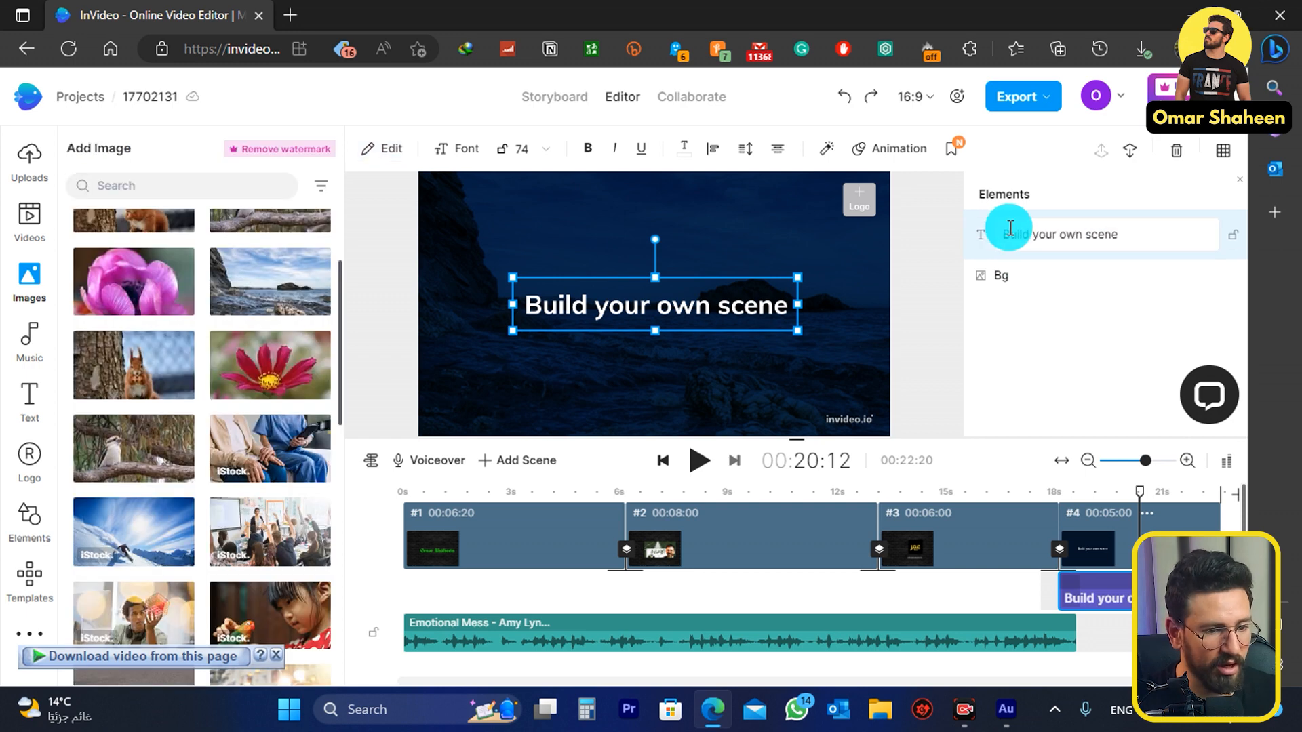
pyautogui.hotkey('ctrl', 'a')
pyautogui.write('afafa')
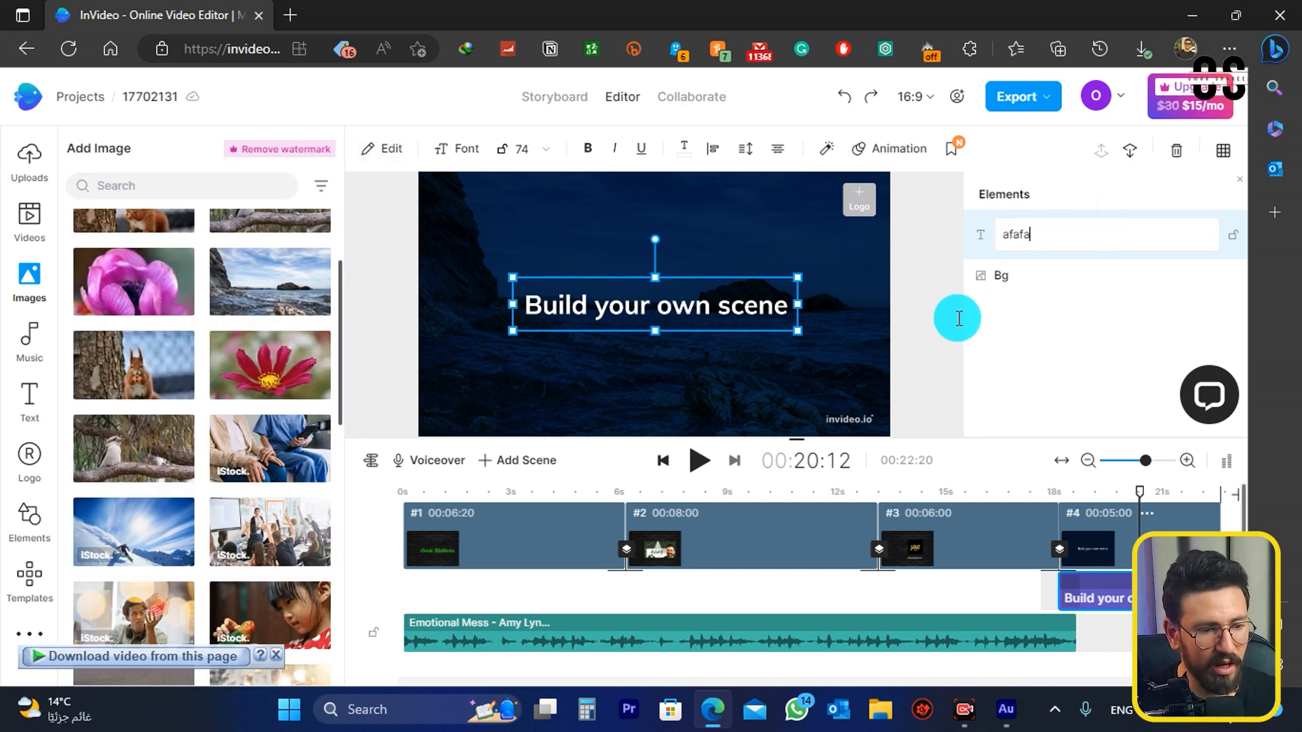
pyautogui.press('BackSpace')
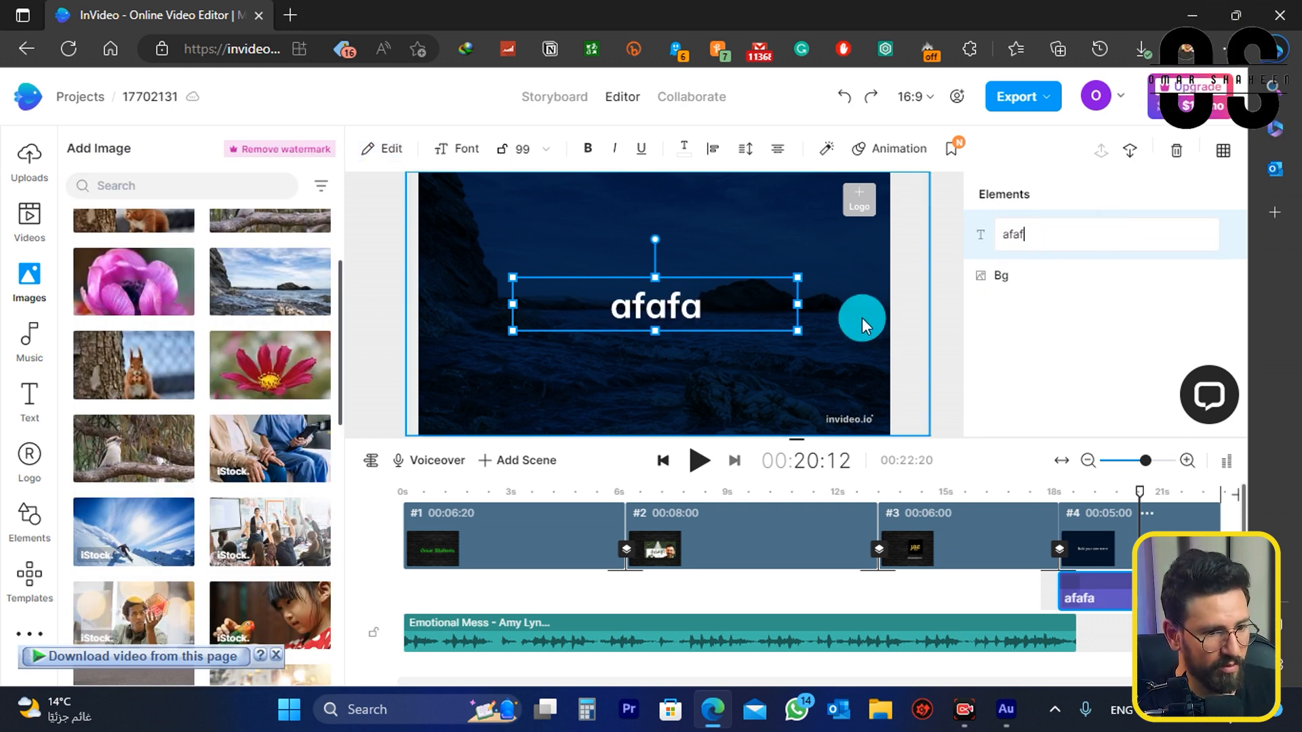
pyautogui.press('BackSpace')
pyautogui.press('BackSpace')
pyautogui.press('BackSpace')
pyautogui.press('BackSpace')
pyautogui.write('SUbscribe')
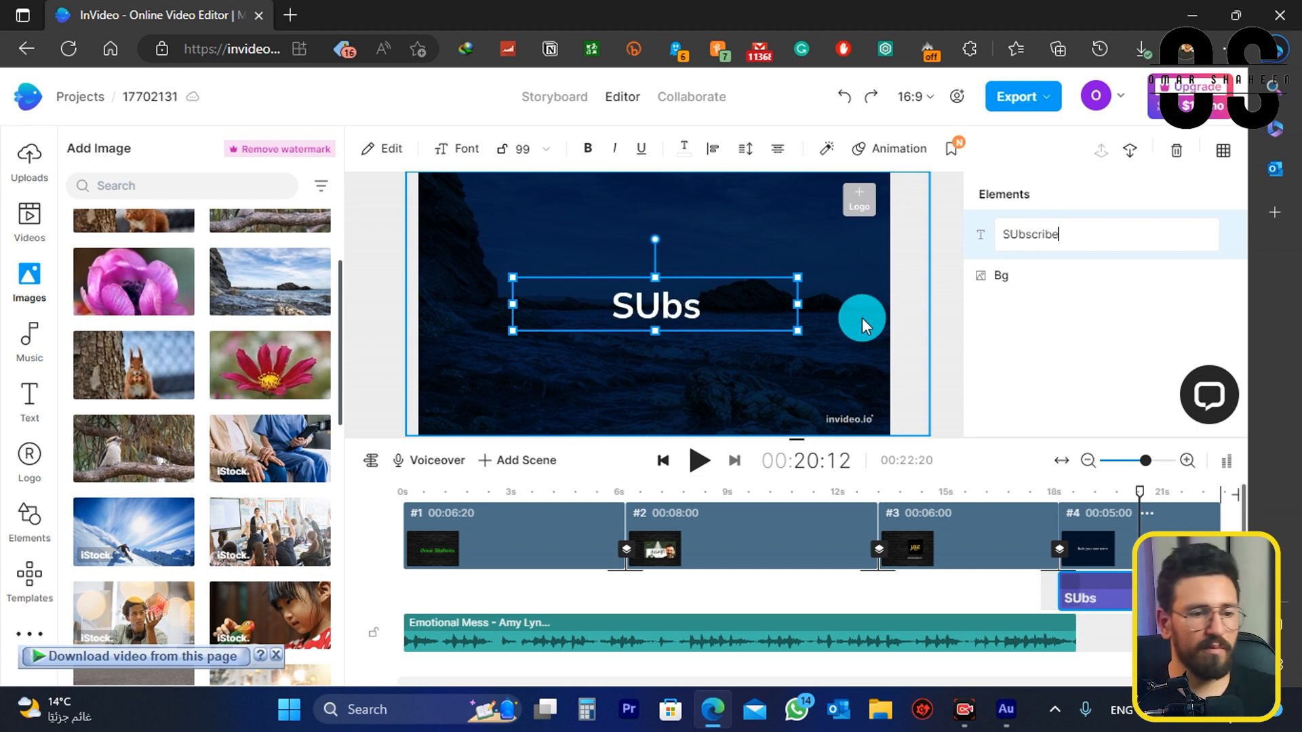
pyautogui.click(747, 285)
pyautogui.moveTo(683, 305); pyautogui.dragTo(612, 308)
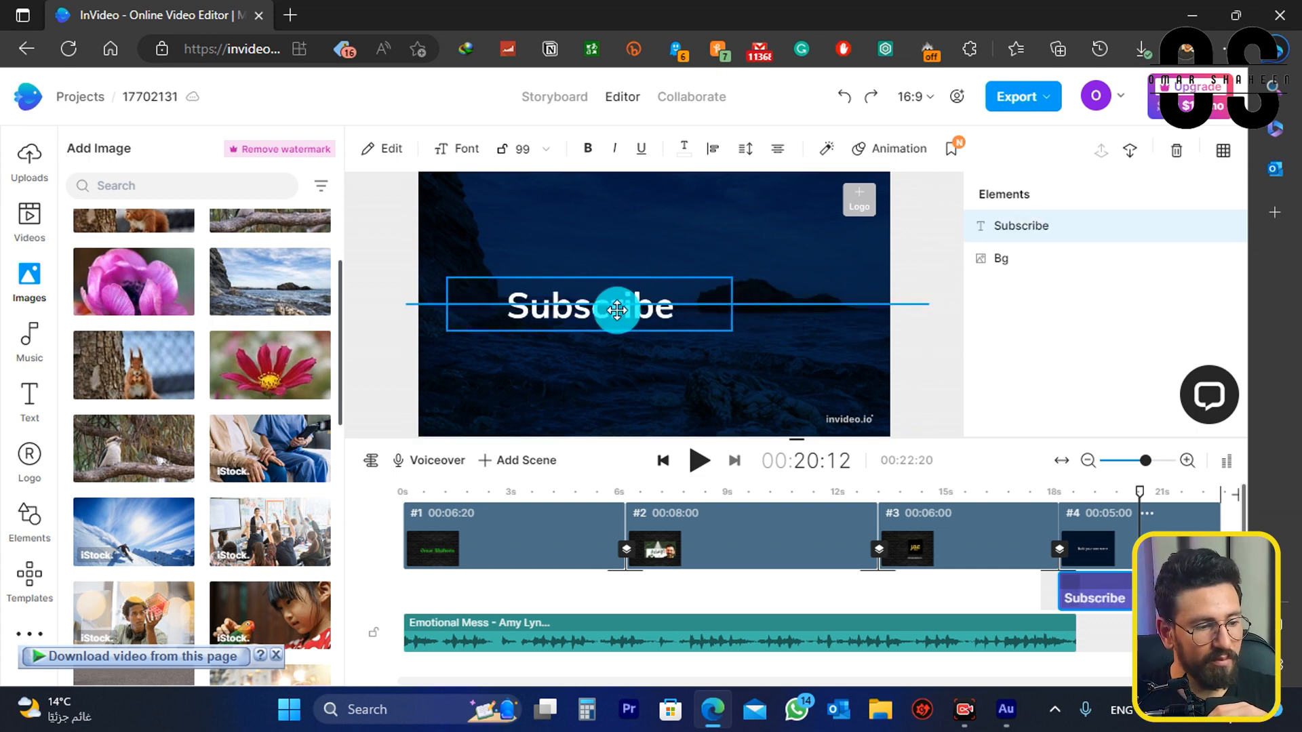
pyautogui.click(30, 522)
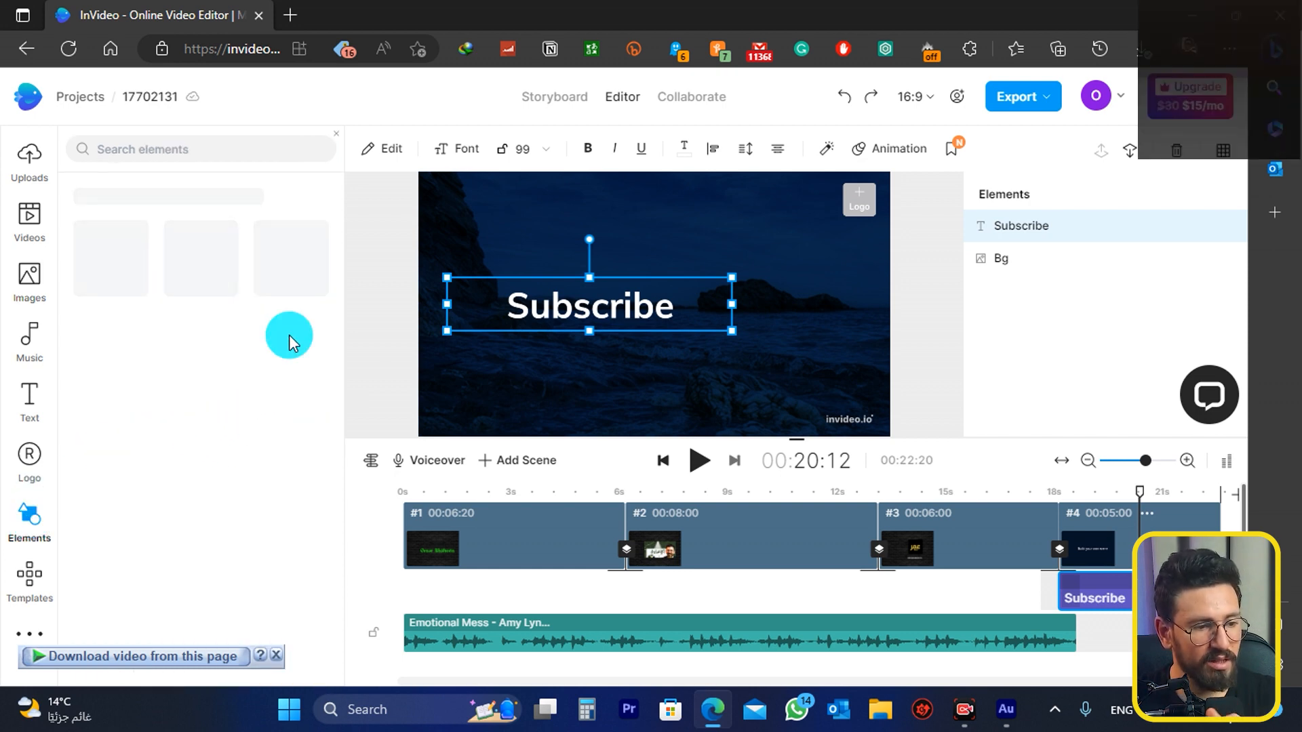